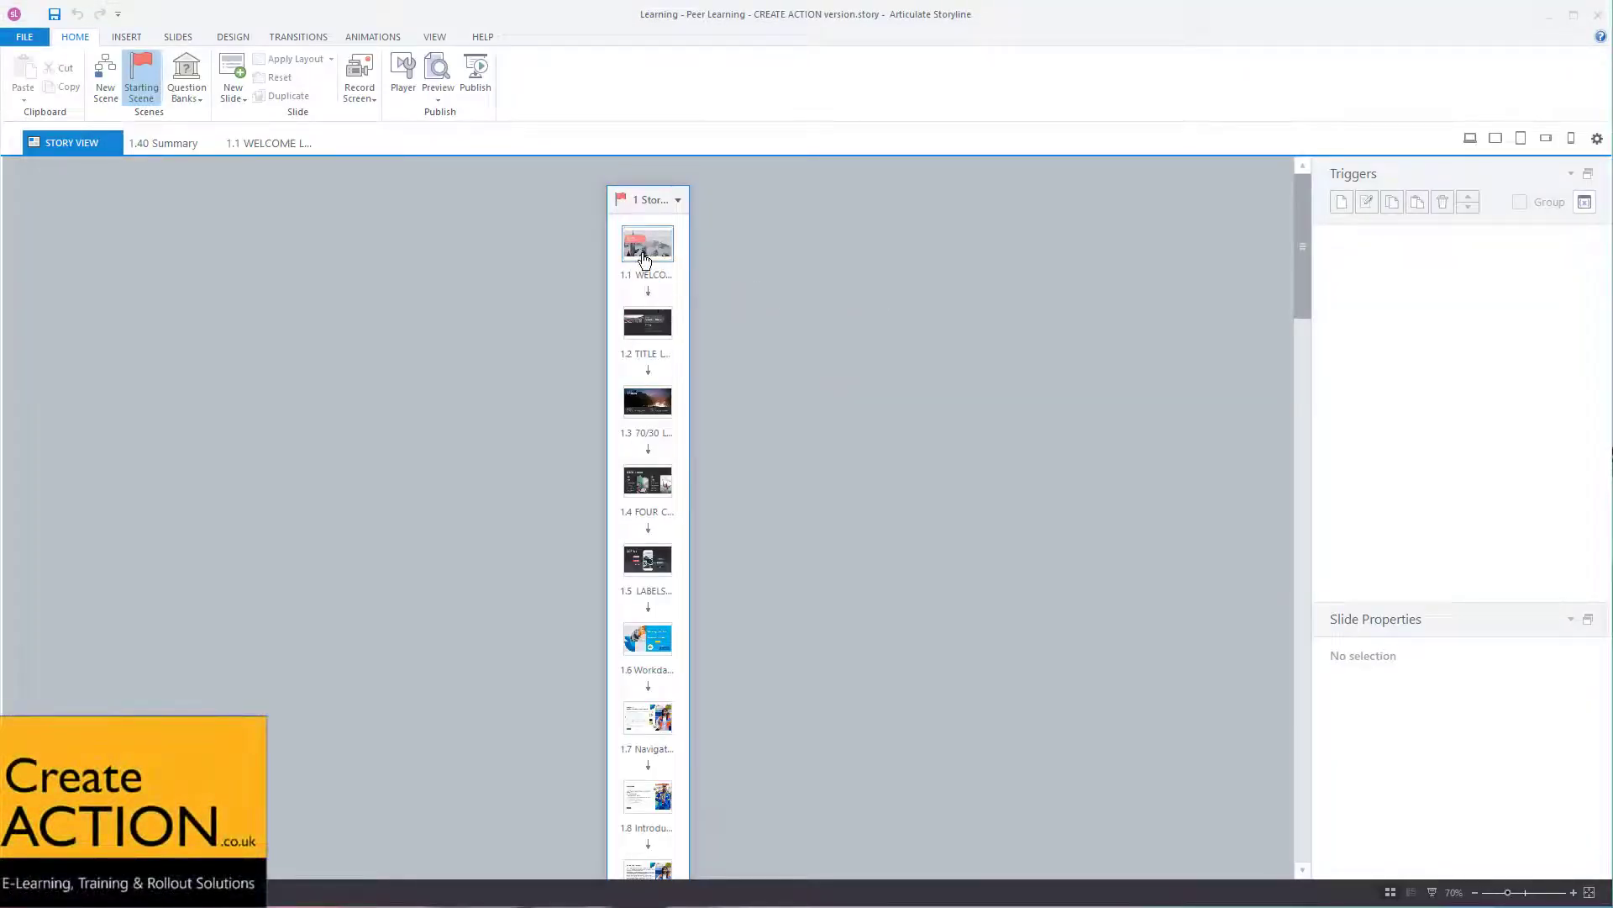
Step: Open welcome slide 1.1 and check the fonts of its title and subtitle
double_click(644, 244)
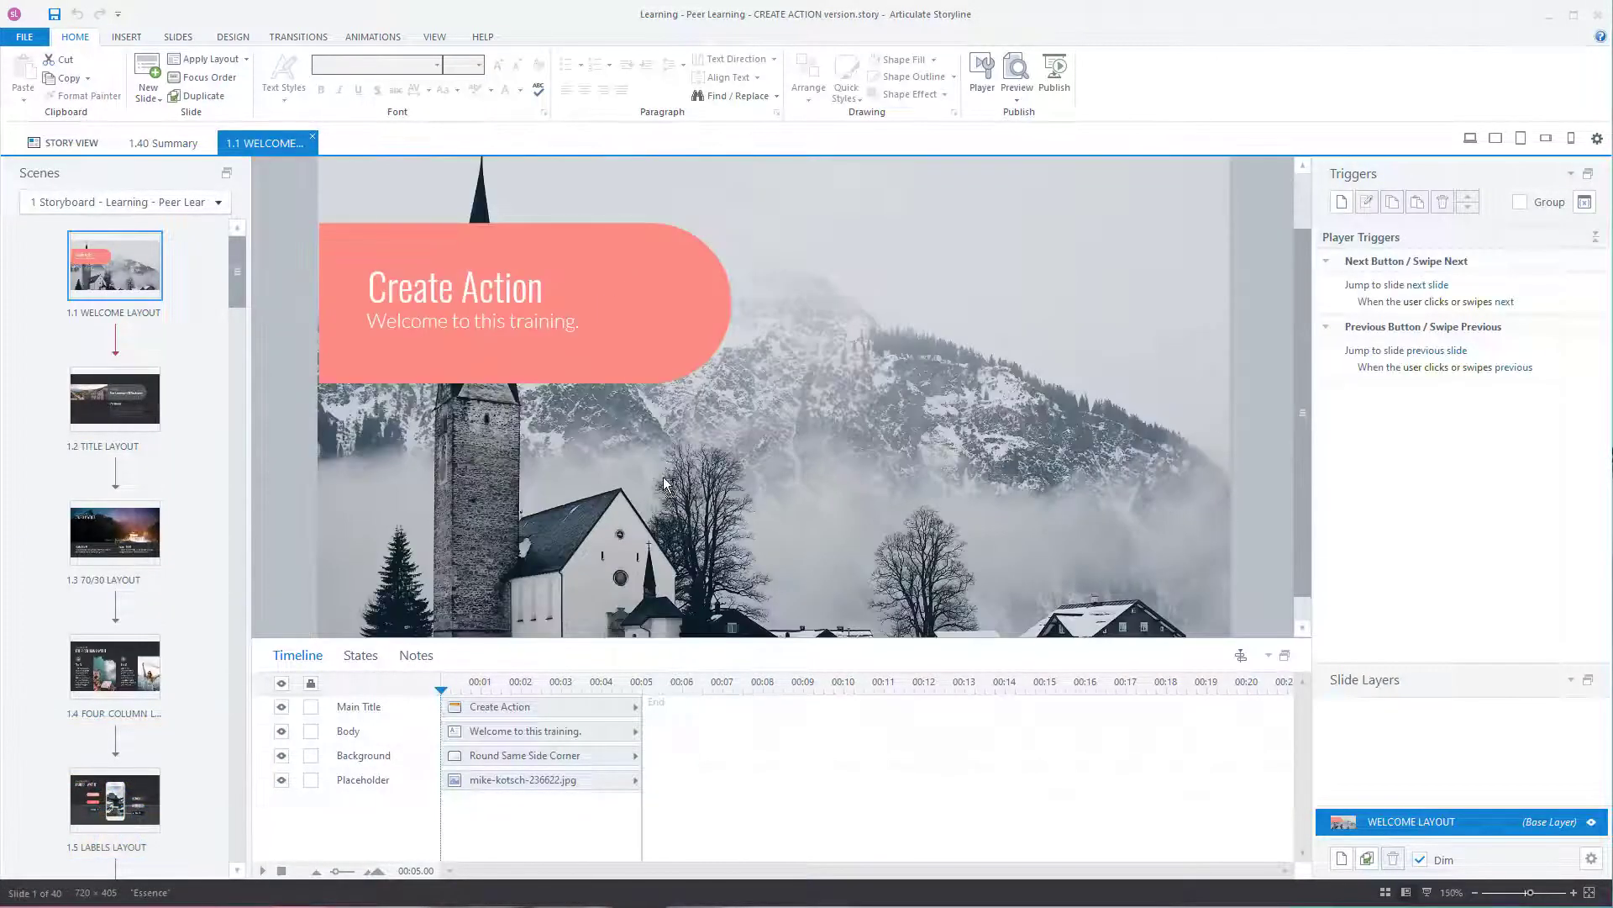
scroll(664, 483, "down", 1)
left_click(553, 320)
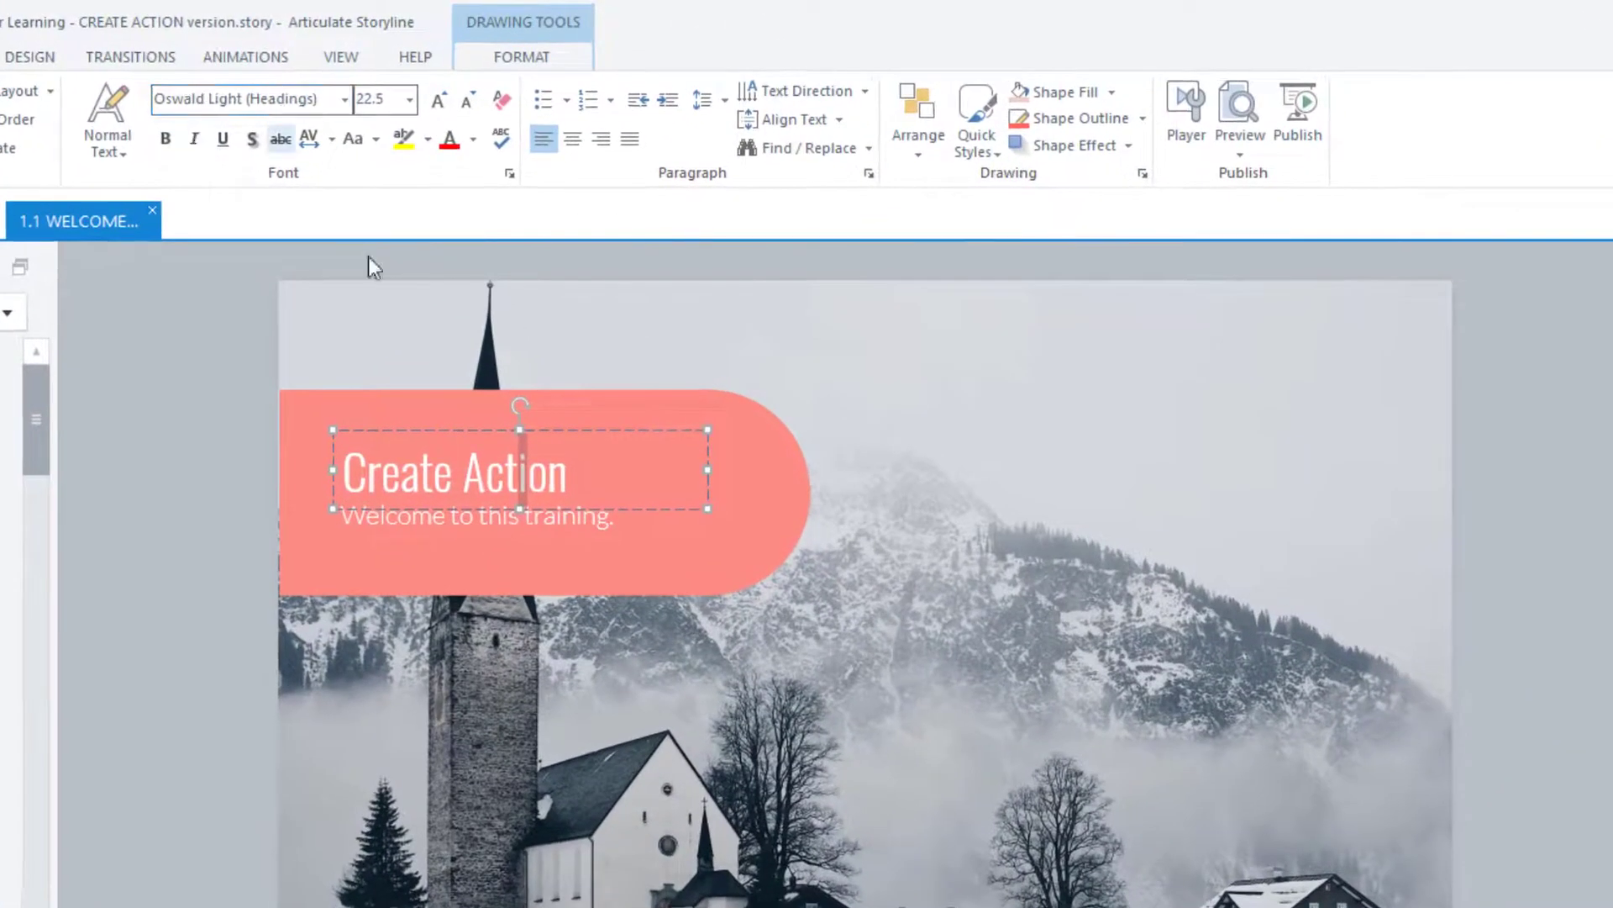
left_click(781, 559)
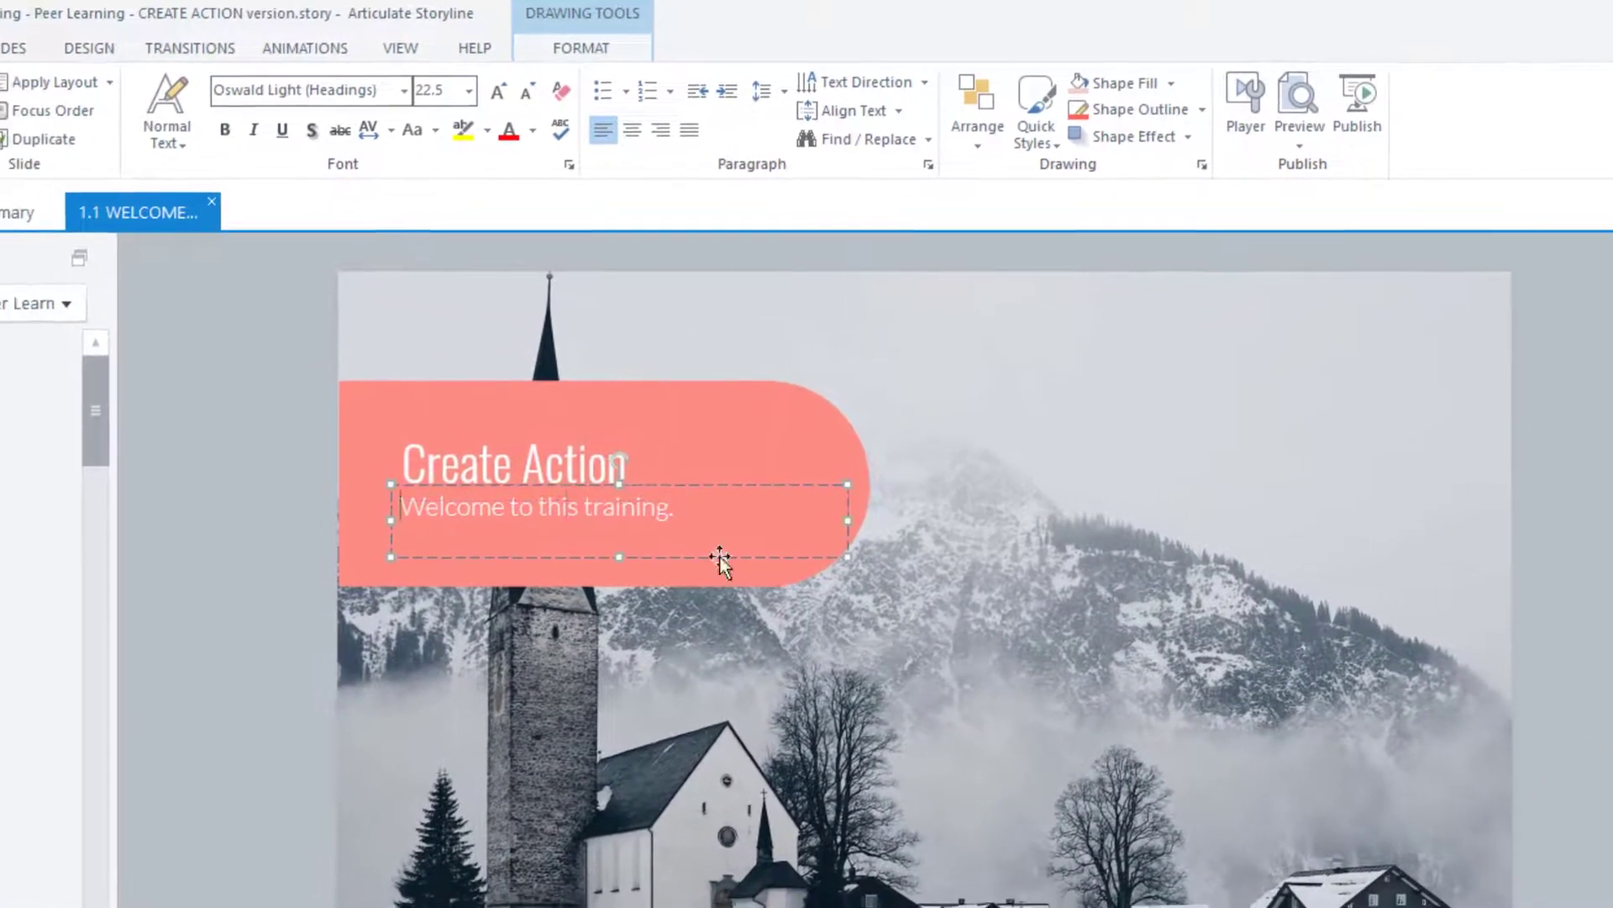
Step: Open slide 1.2 TITLE LAYOUT and read the full font name of its title
left_click(139, 599)
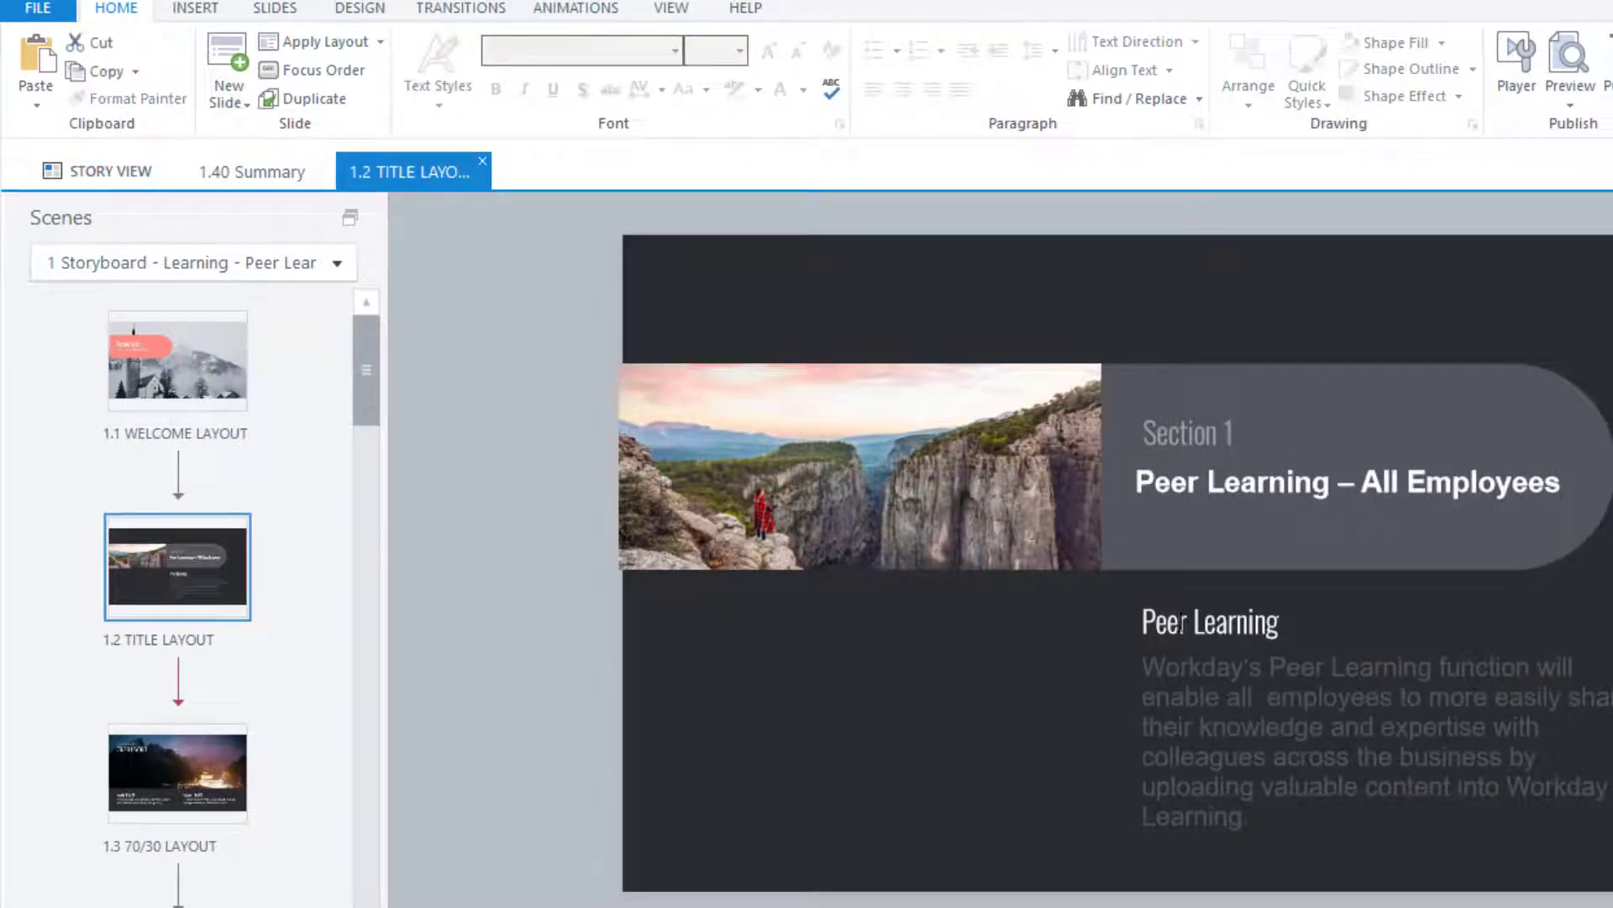
left_click(1258, 499)
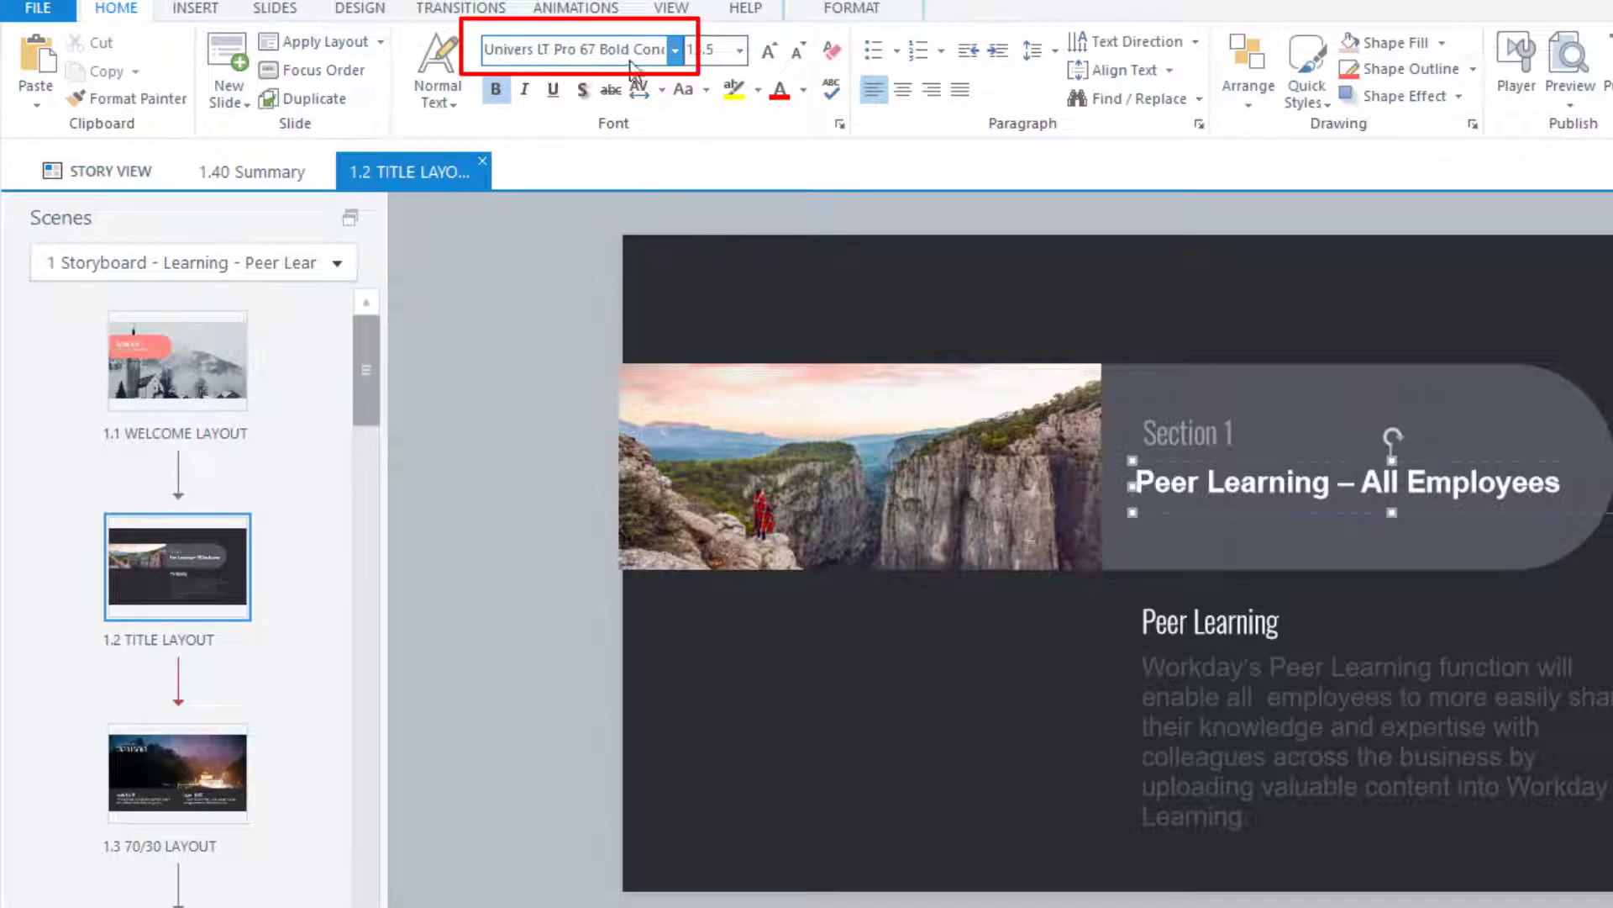
left_click(665, 52)
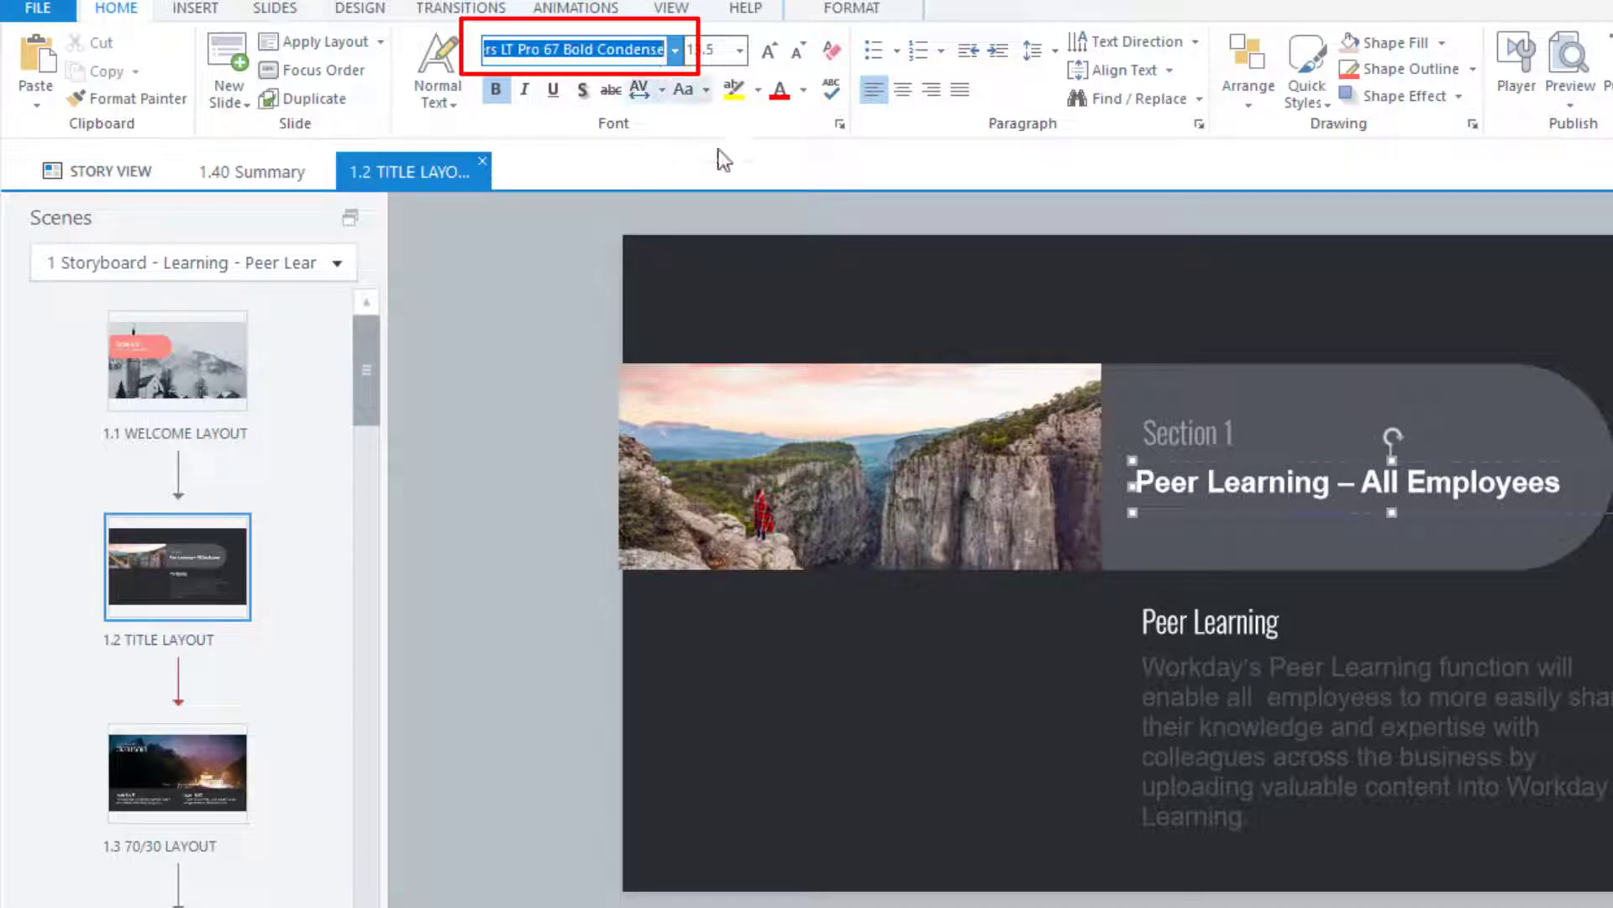
left_click(565, 609)
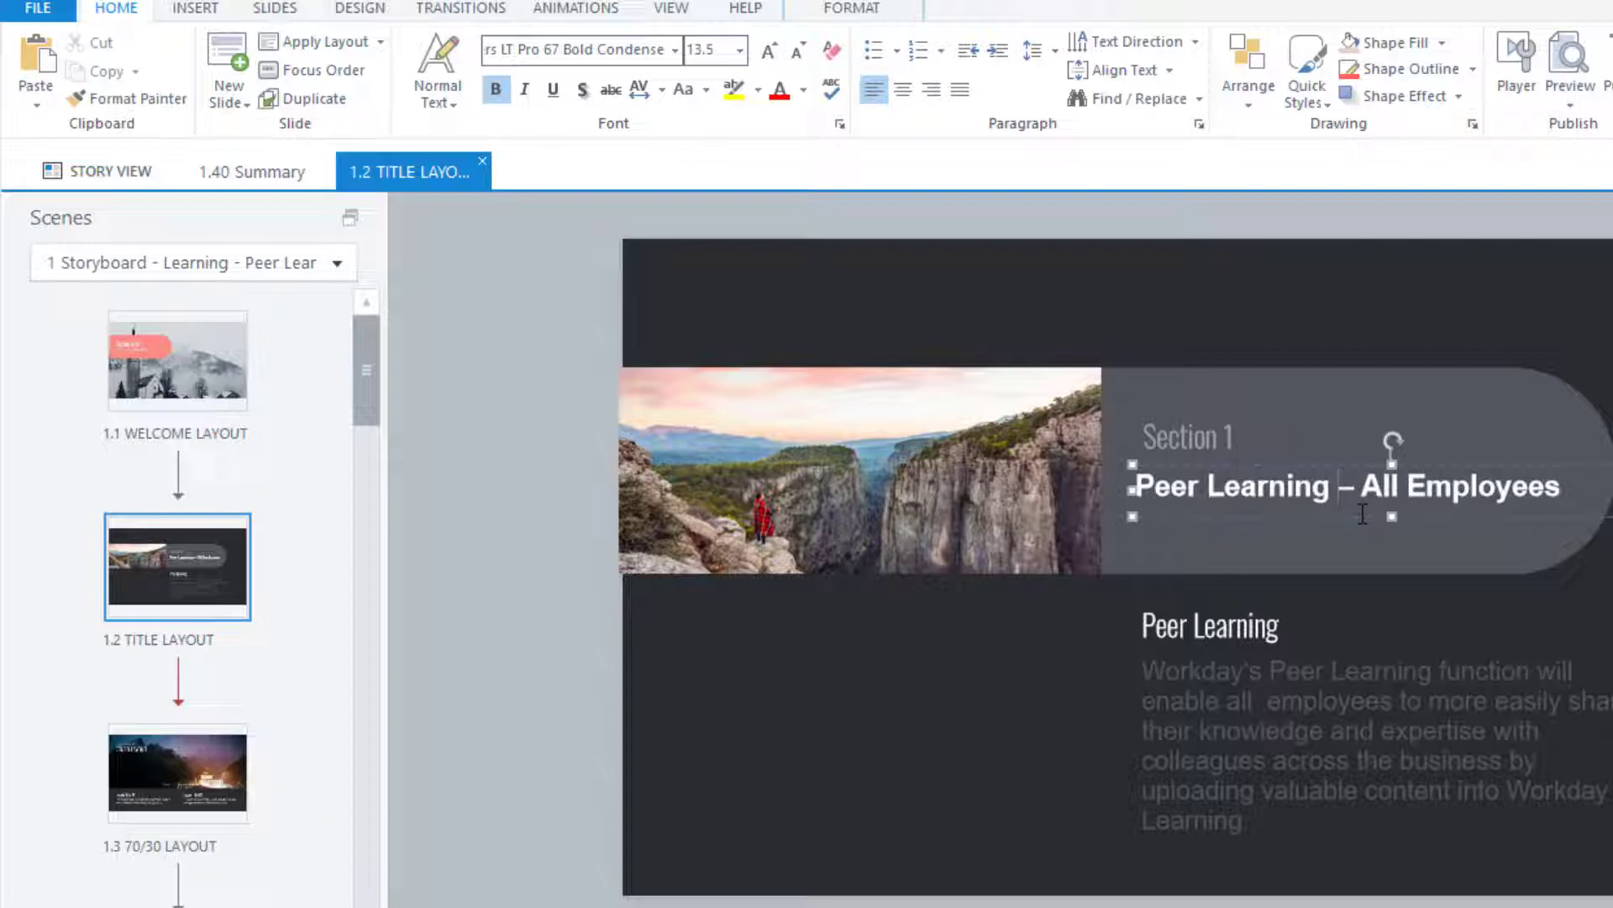
Step: Duplicate the 'Peer Learning – All Employees' title just below the original
key("Escape")
scroll(1416, 580, "up", 4)
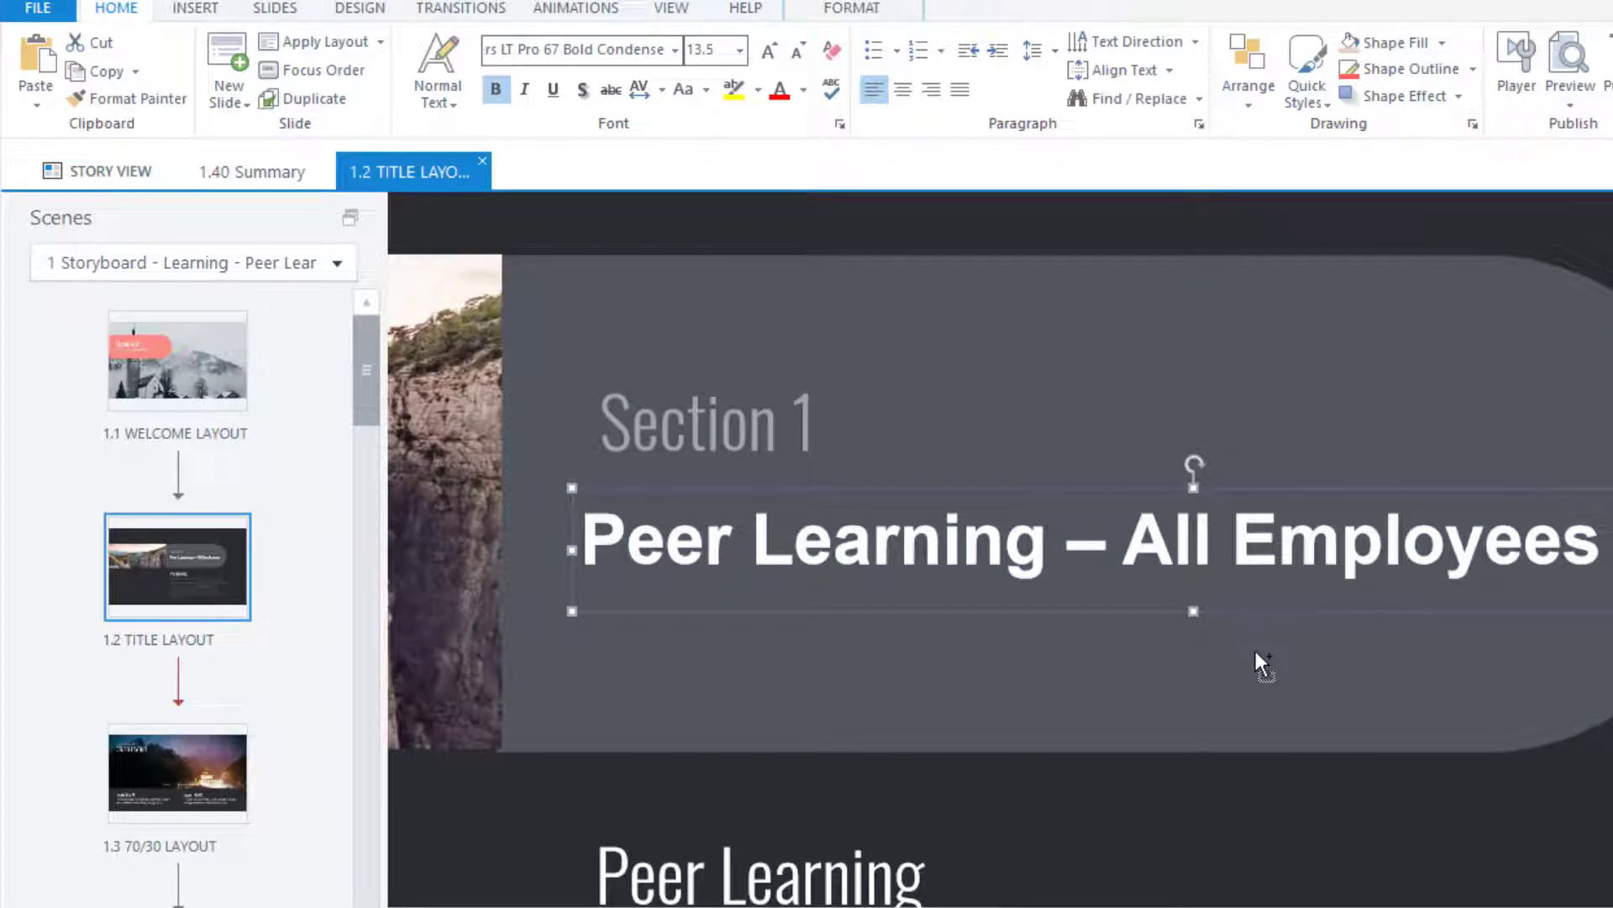
left_click_drag(1255, 651, 1268, 738)
left_click(1040, 522)
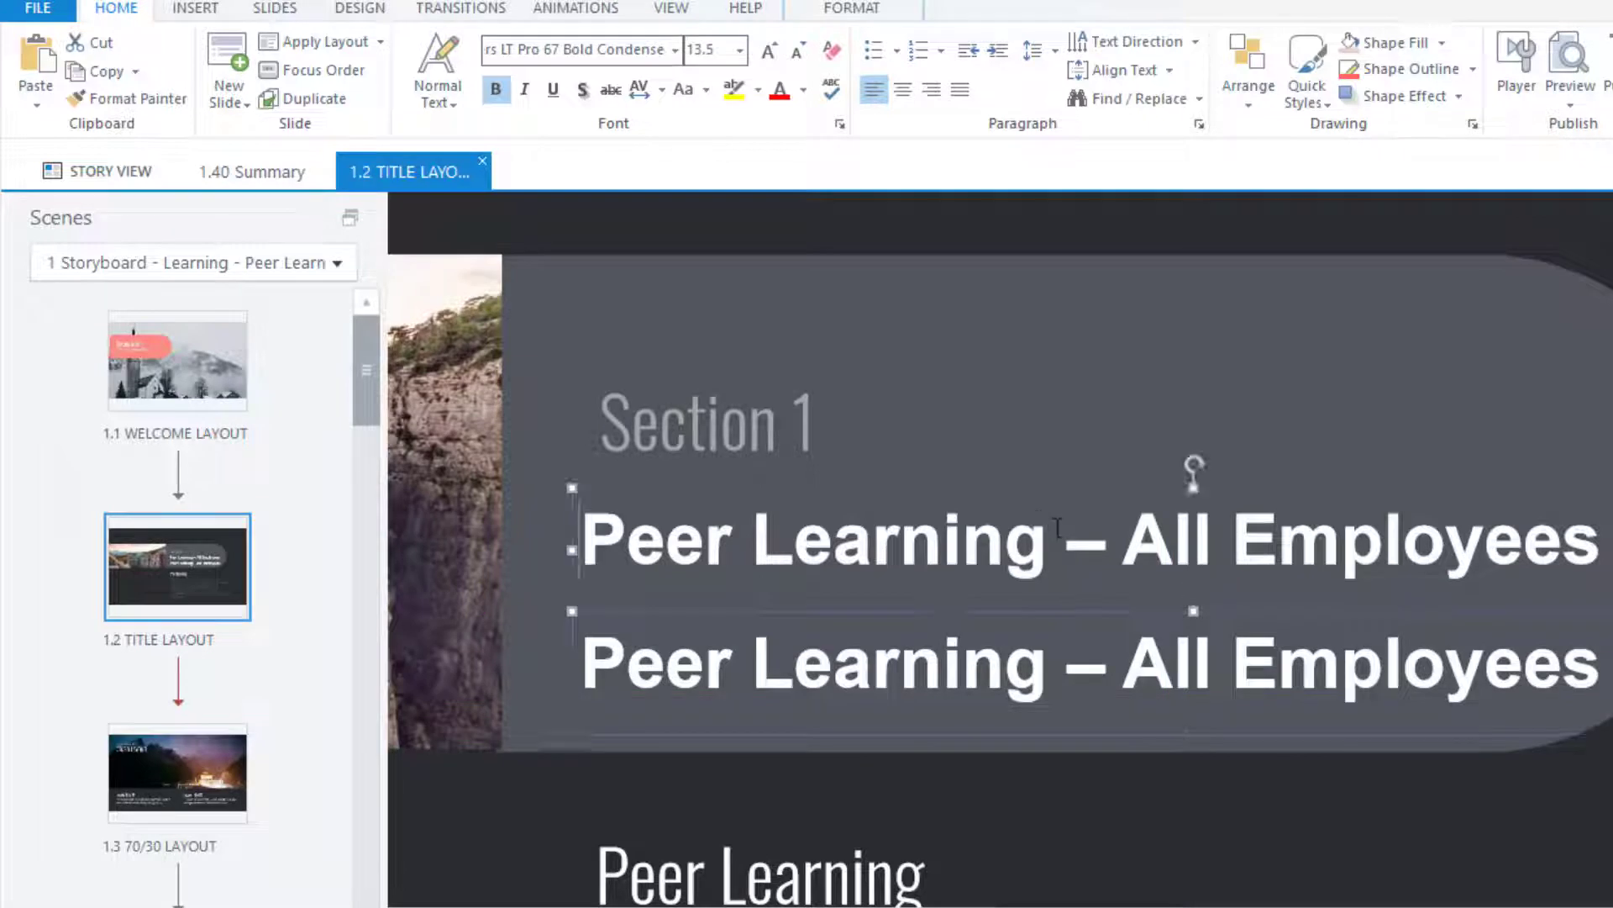
left_click(1029, 672)
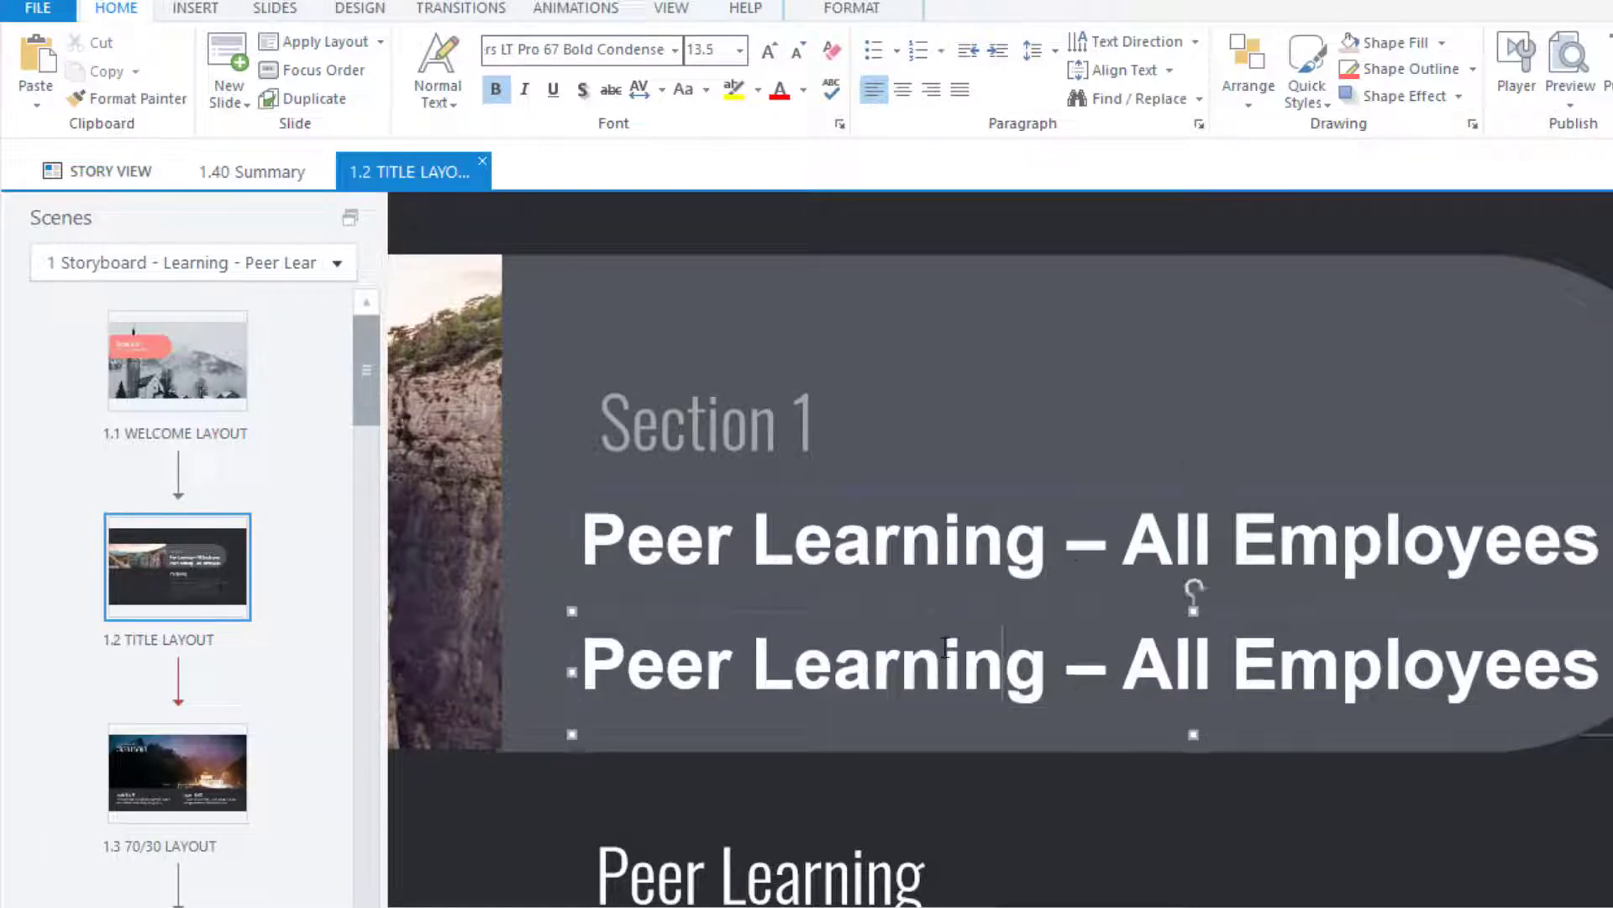
left_click(941, 559)
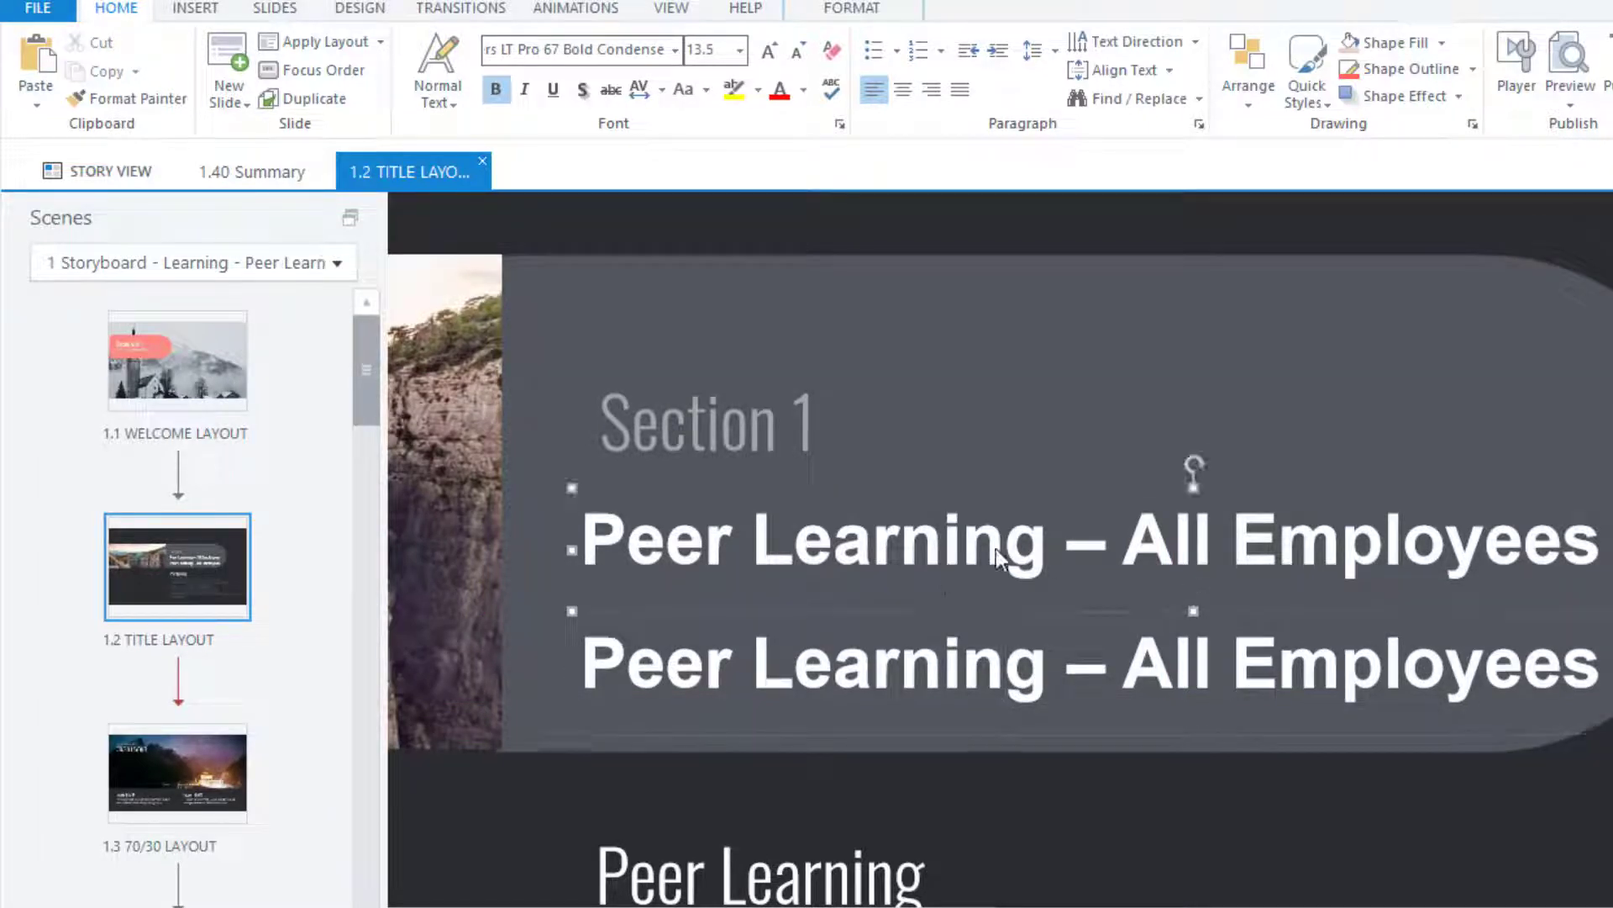
Step: Try Bahnschrift Light SemiCondensed as the lower title copy's font
left_click(507, 53)
left_click(507, 53)
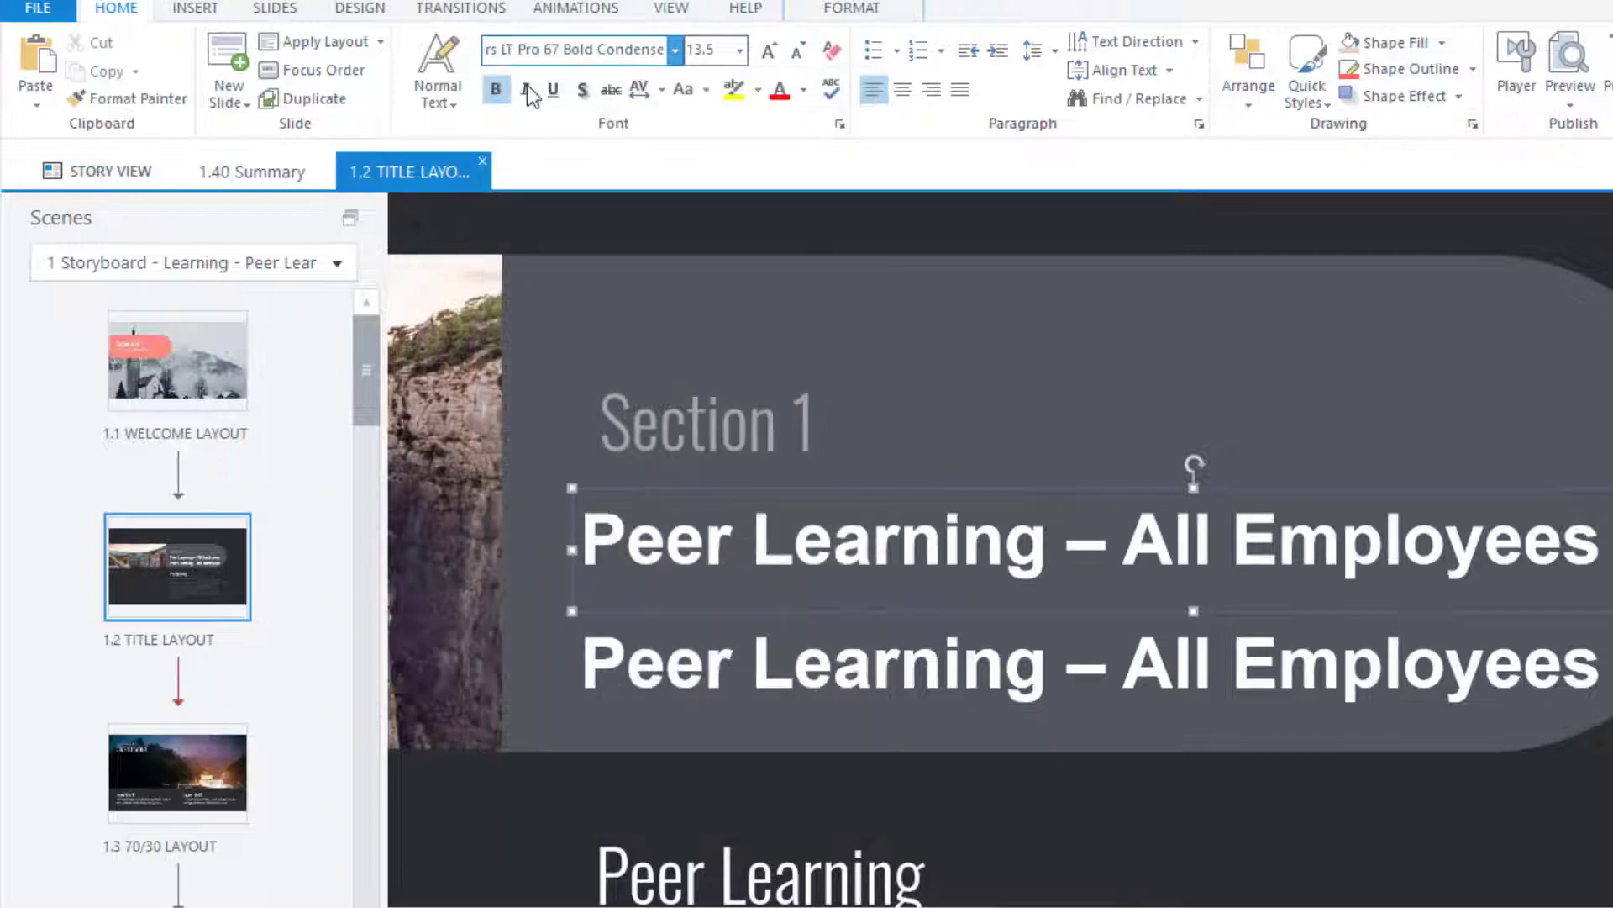
left_click(969, 657)
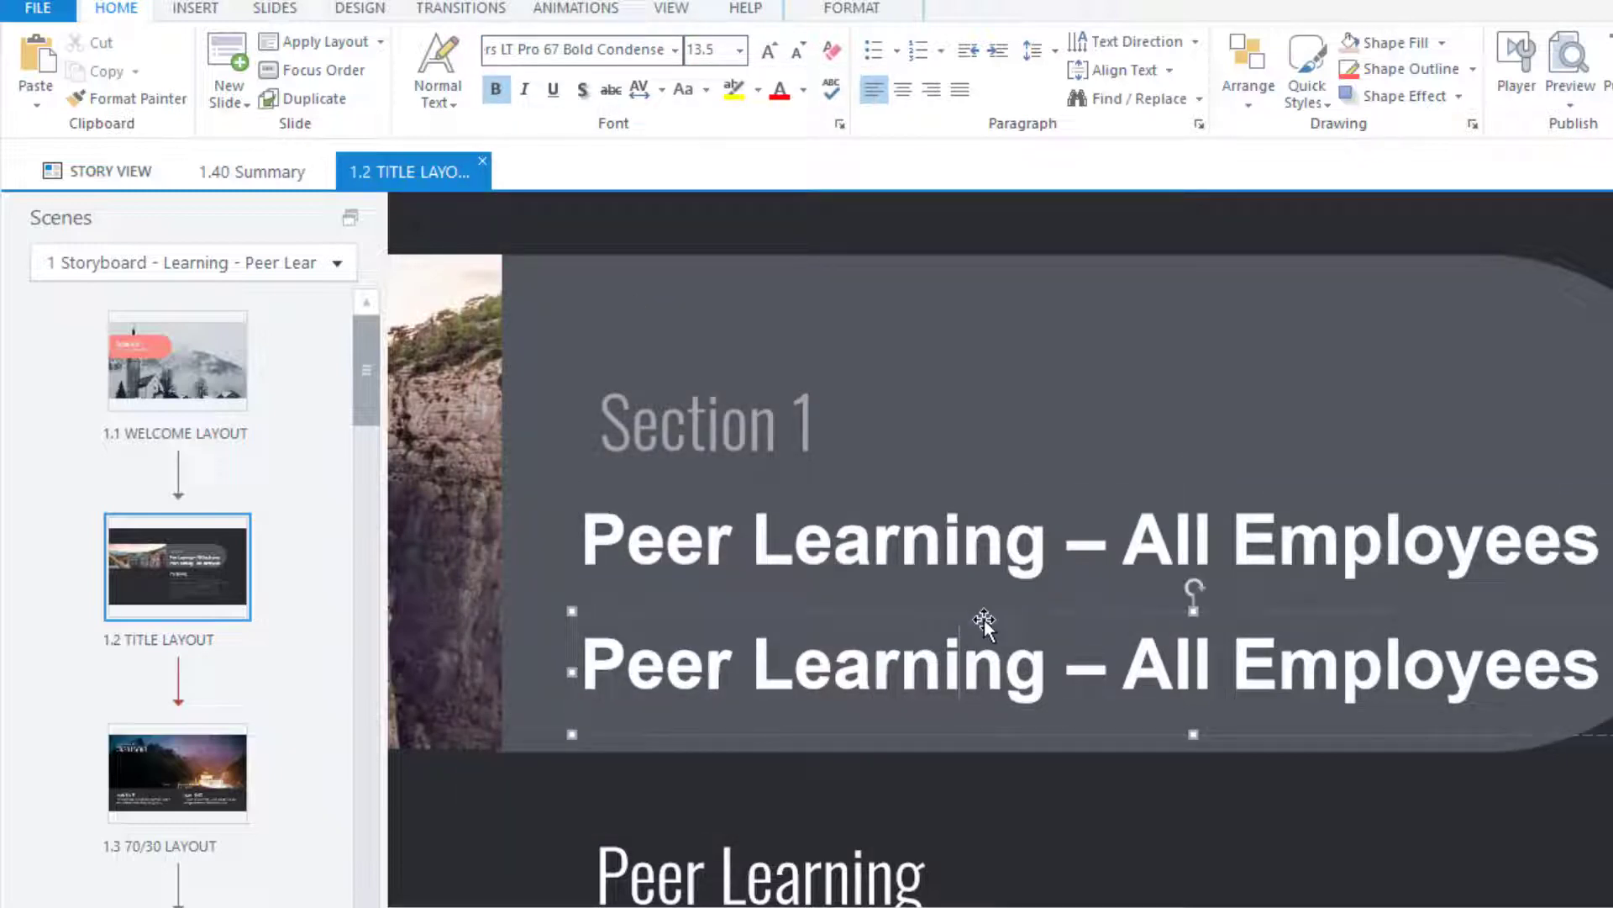
left_click(675, 51)
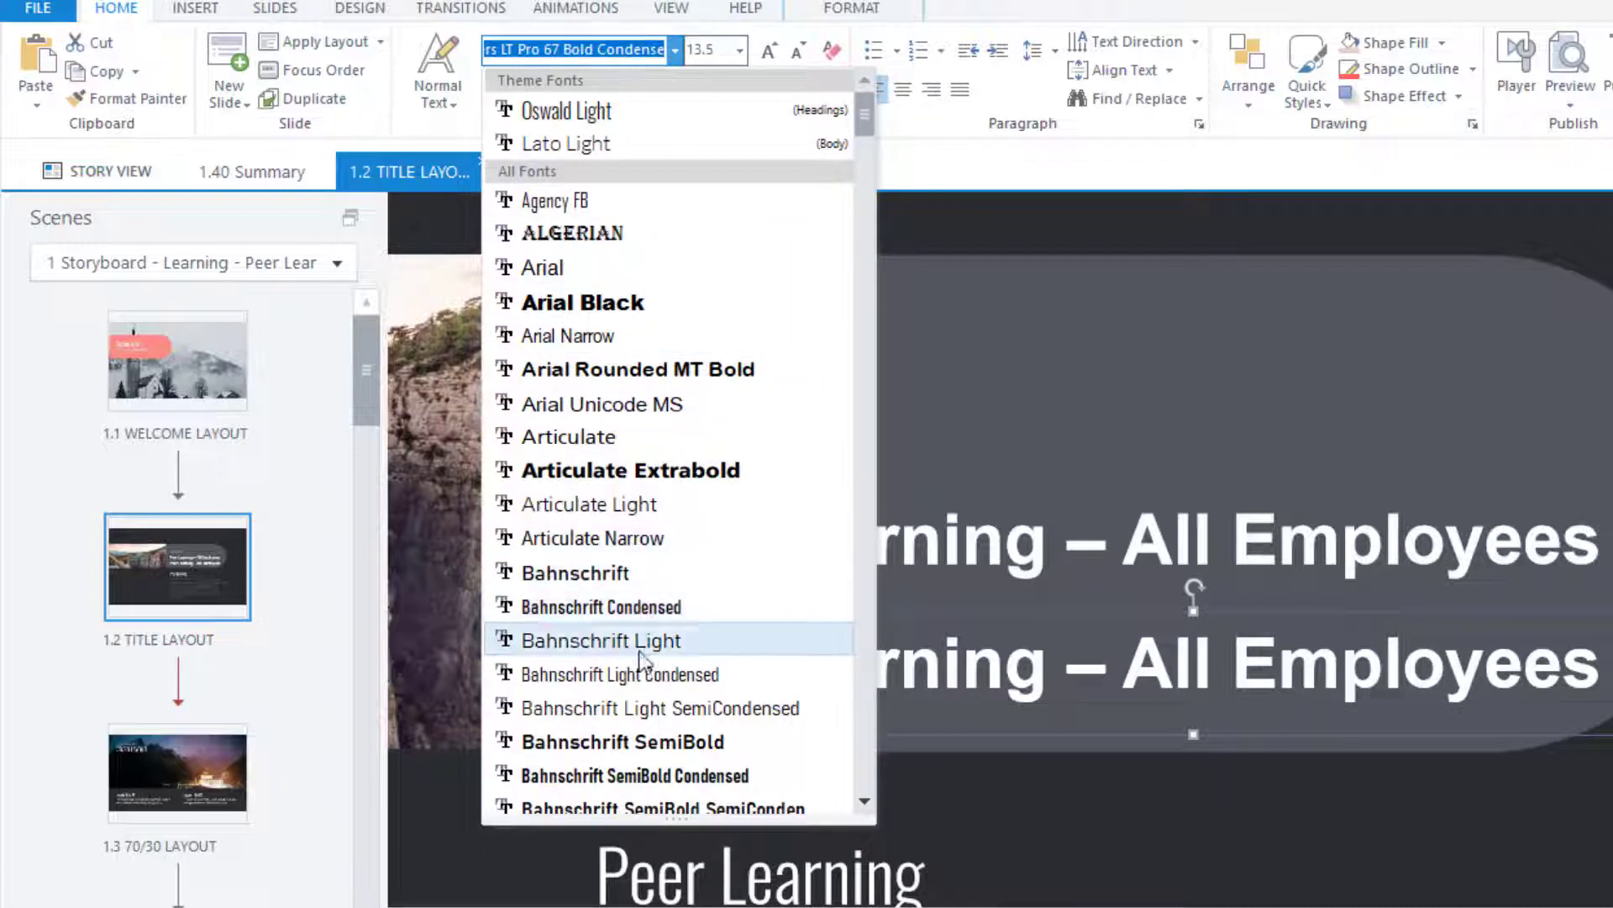
left_click(640, 708)
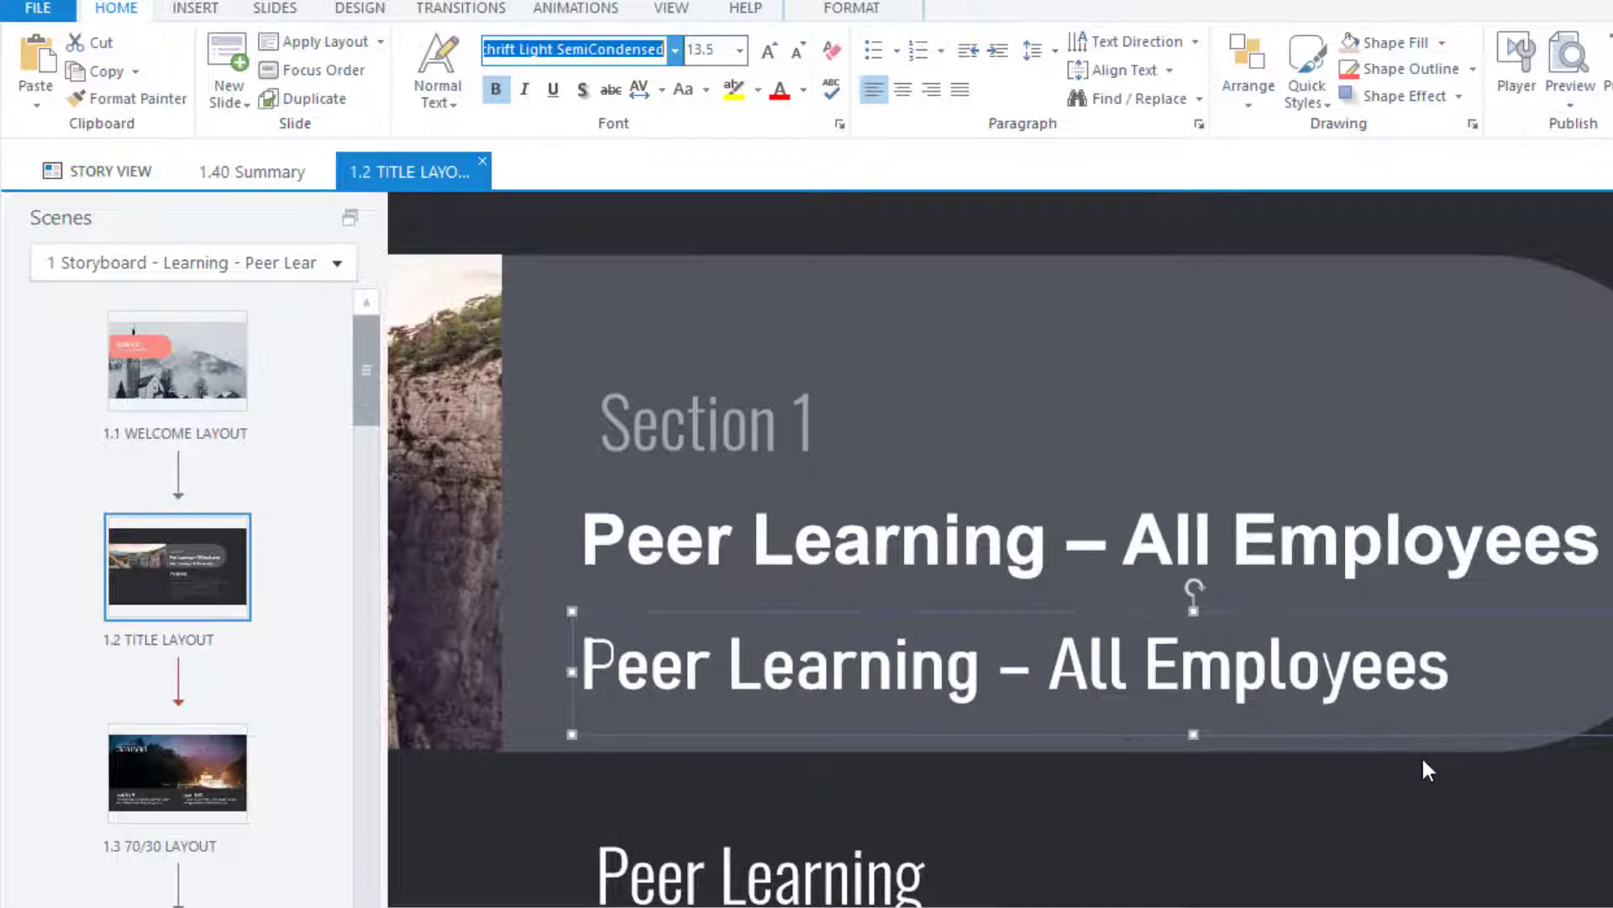
left_click(1424, 754)
Step: Change the lower title copy's font to Arial and clear the selection
left_click(758, 666)
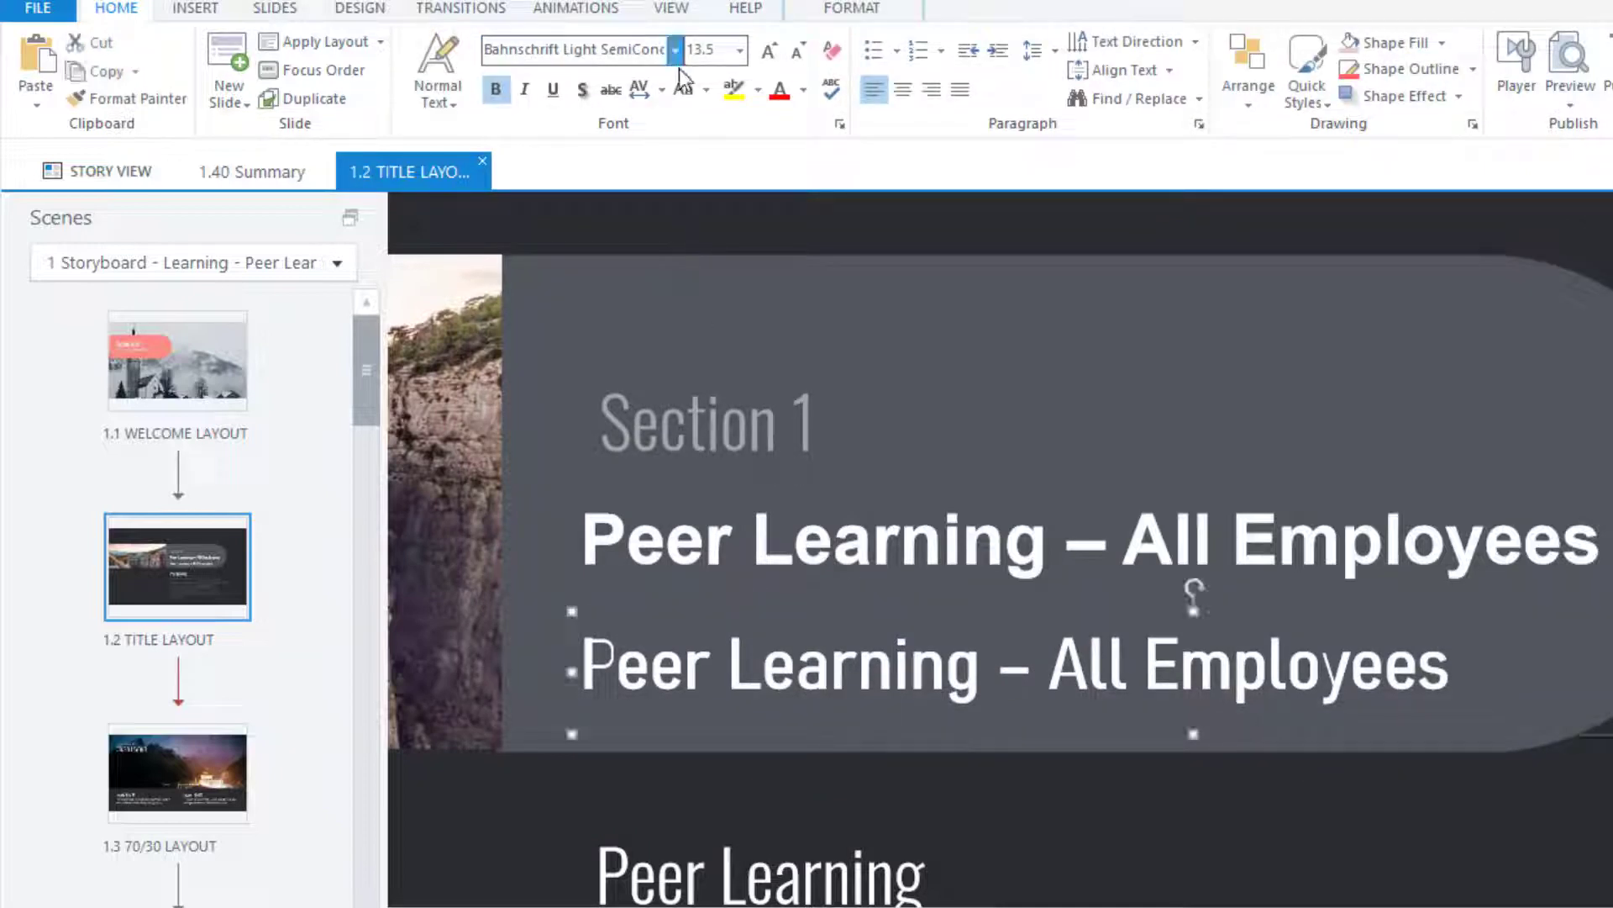
left_click(675, 51)
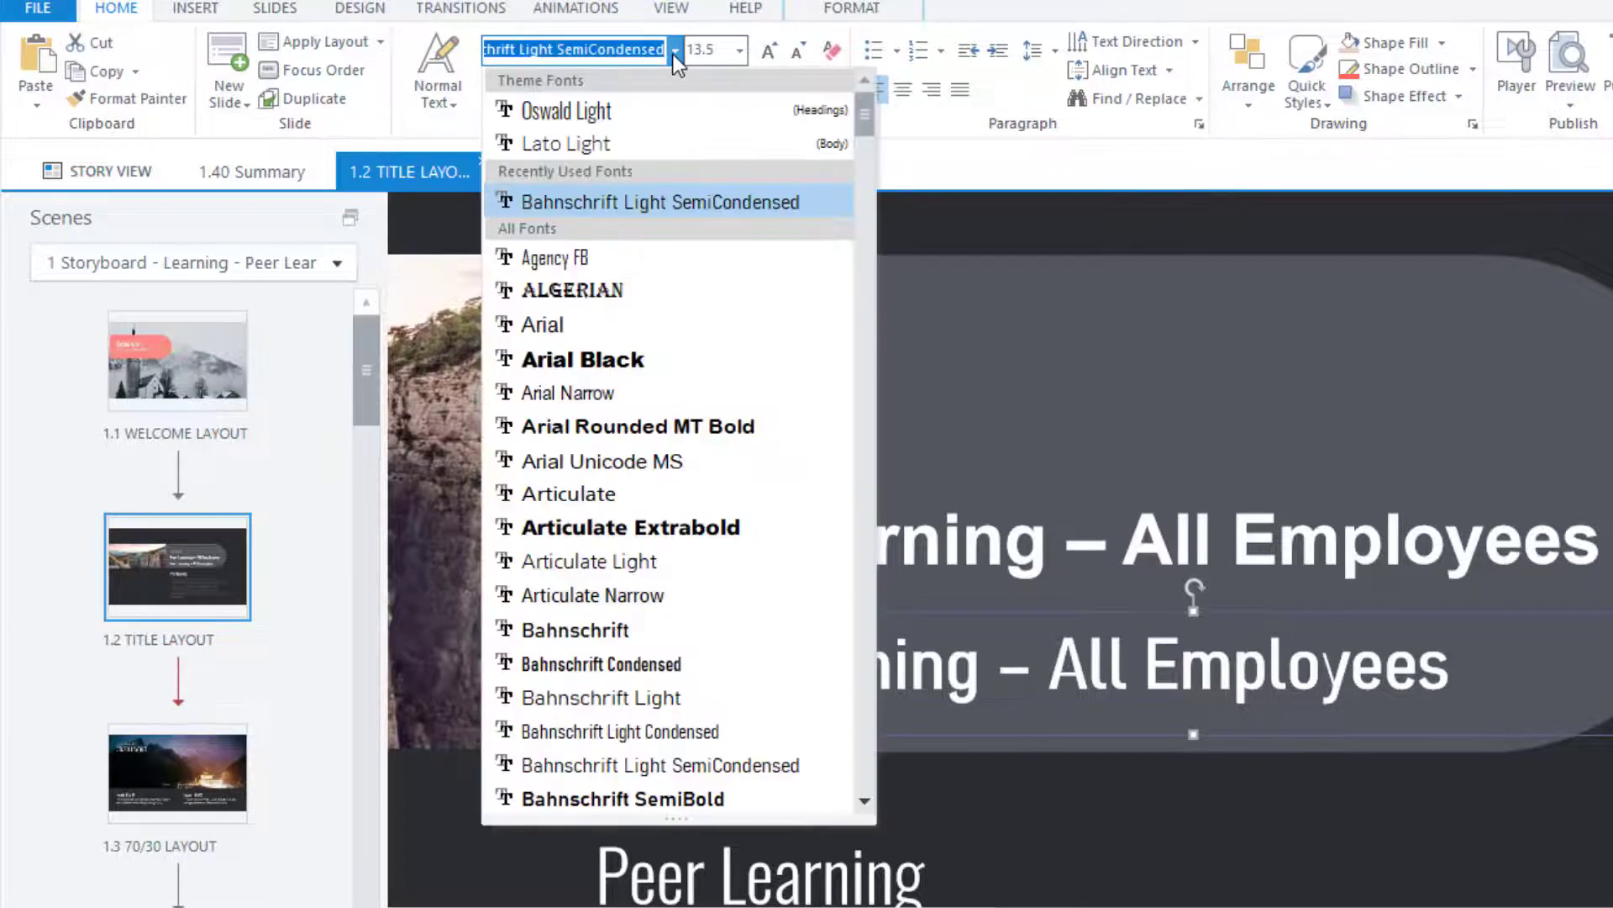
left_click(563, 326)
left_click(1149, 859)
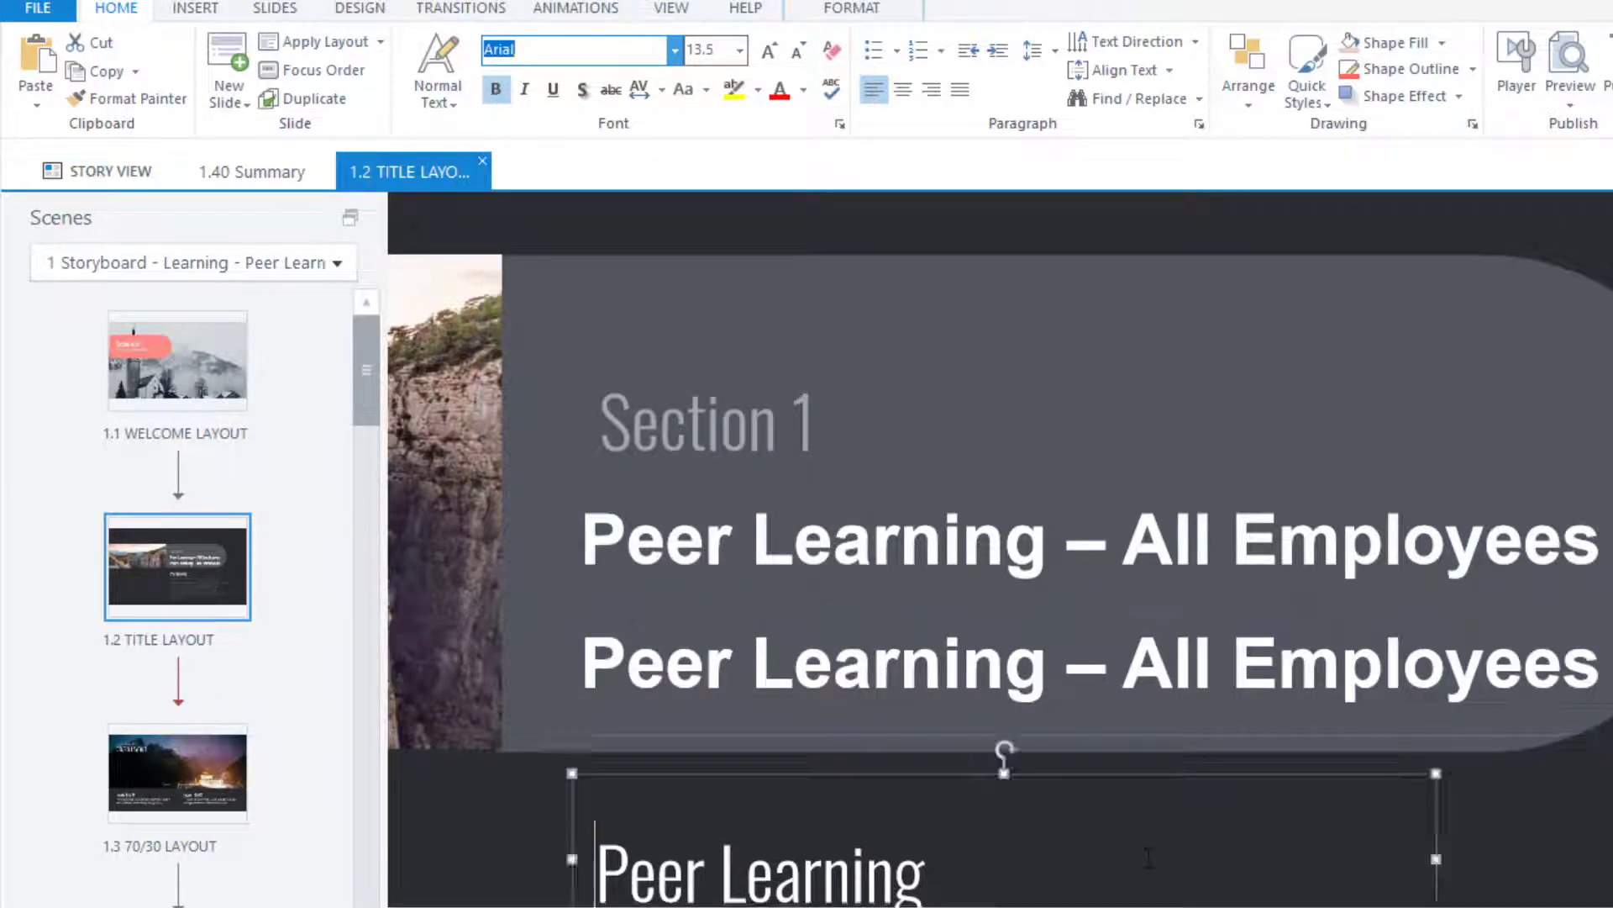
key("Escape")
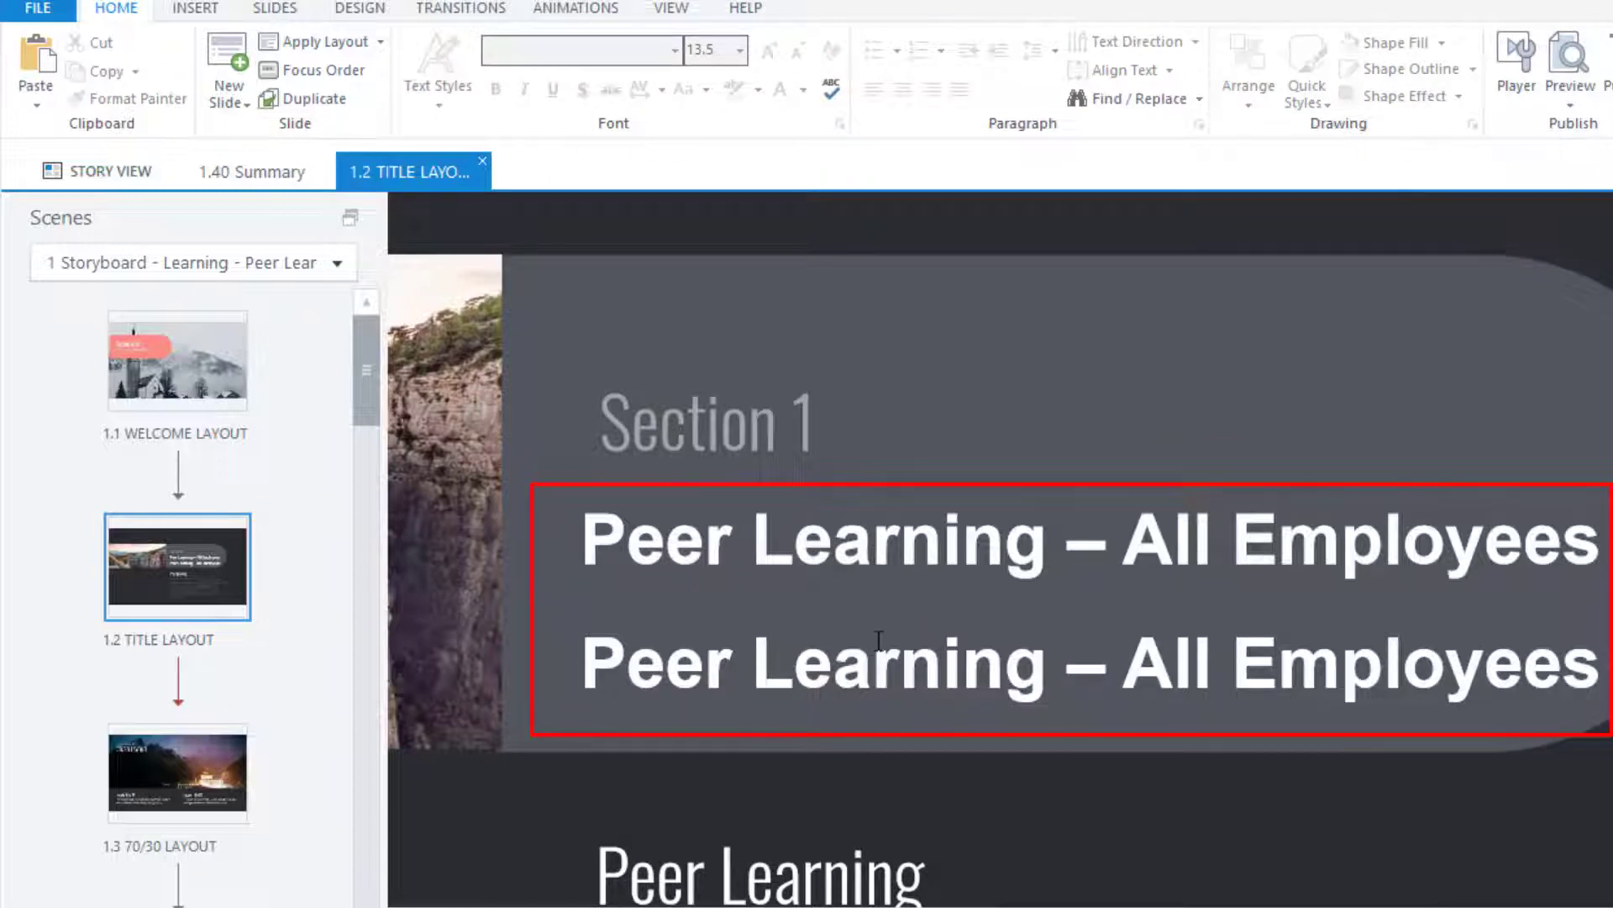
Step: Compare the fonts of the upper original title and the lower copy
left_click(881, 551)
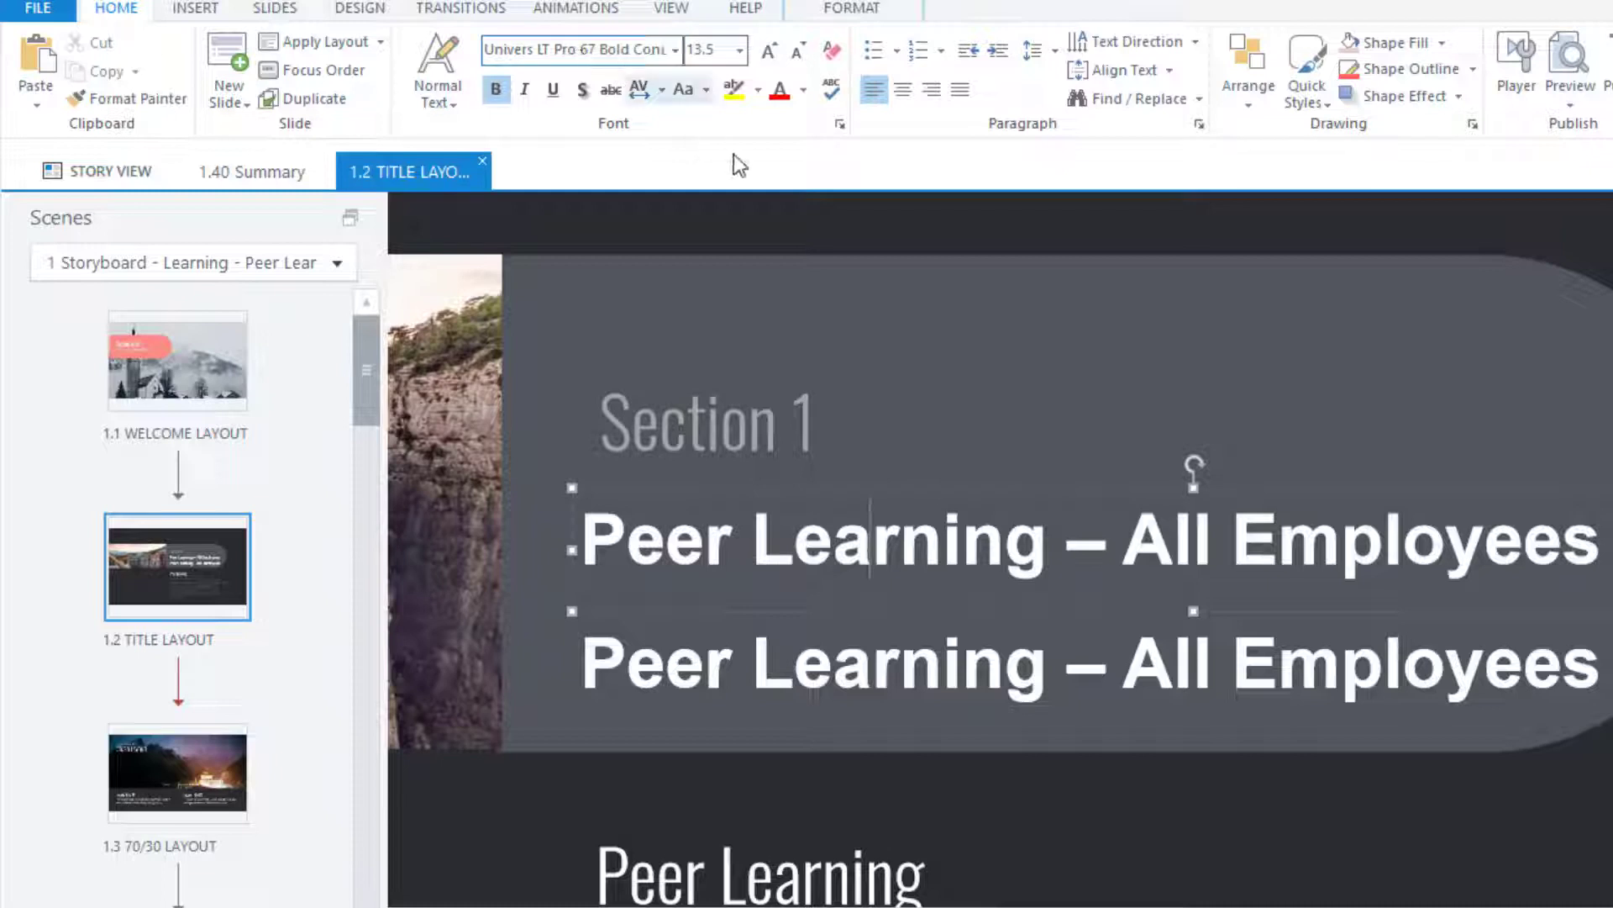
left_click(852, 672)
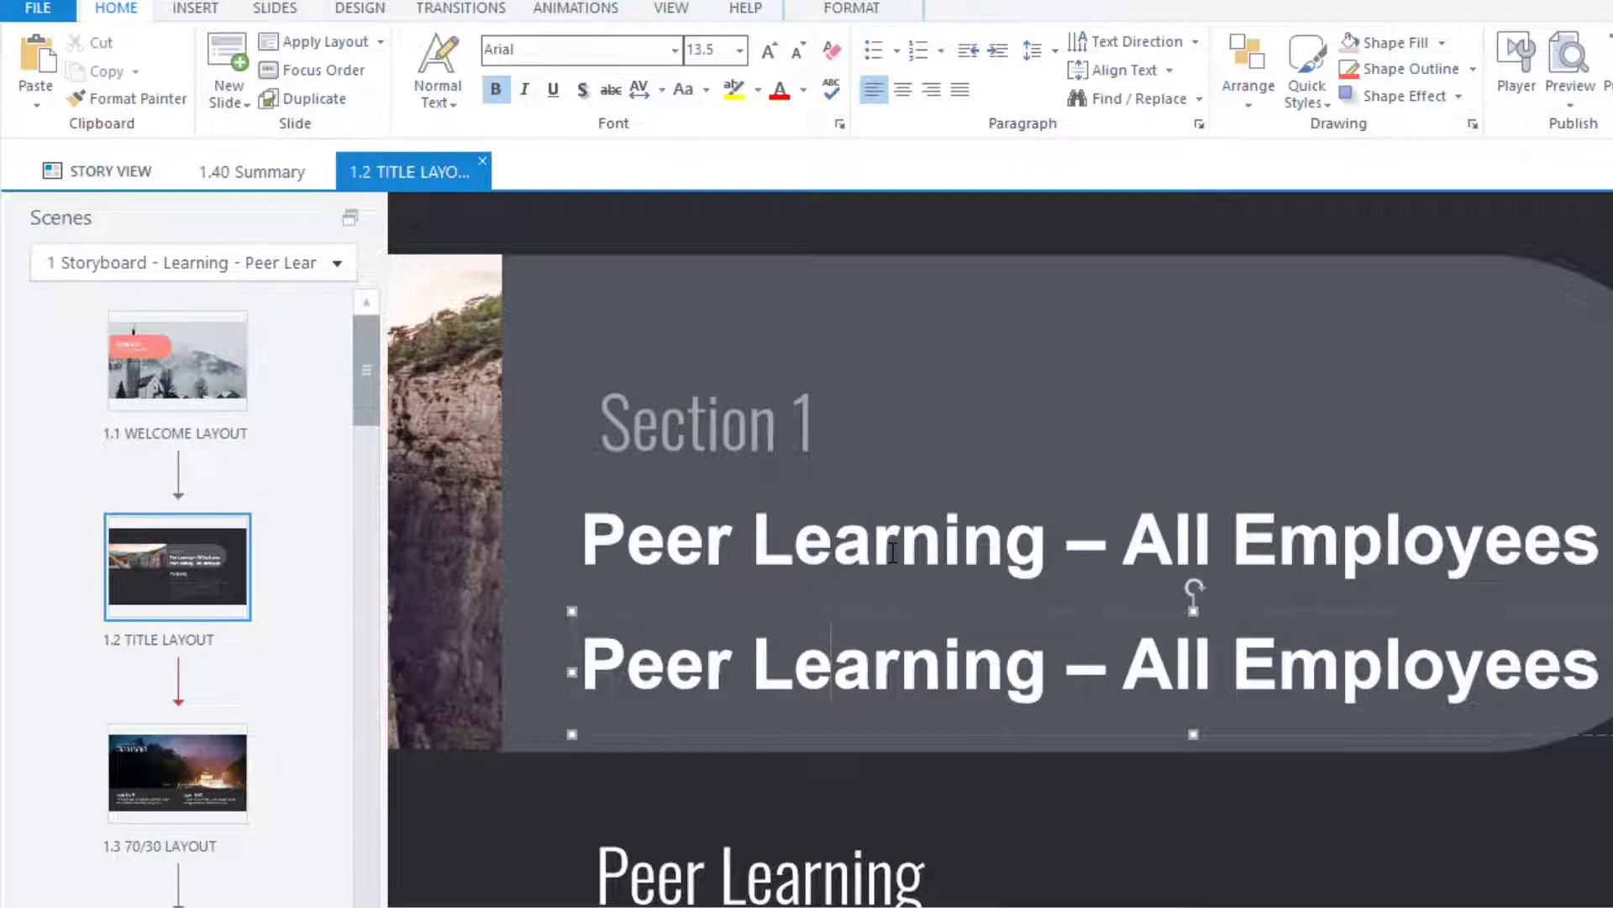
left_click(971, 546)
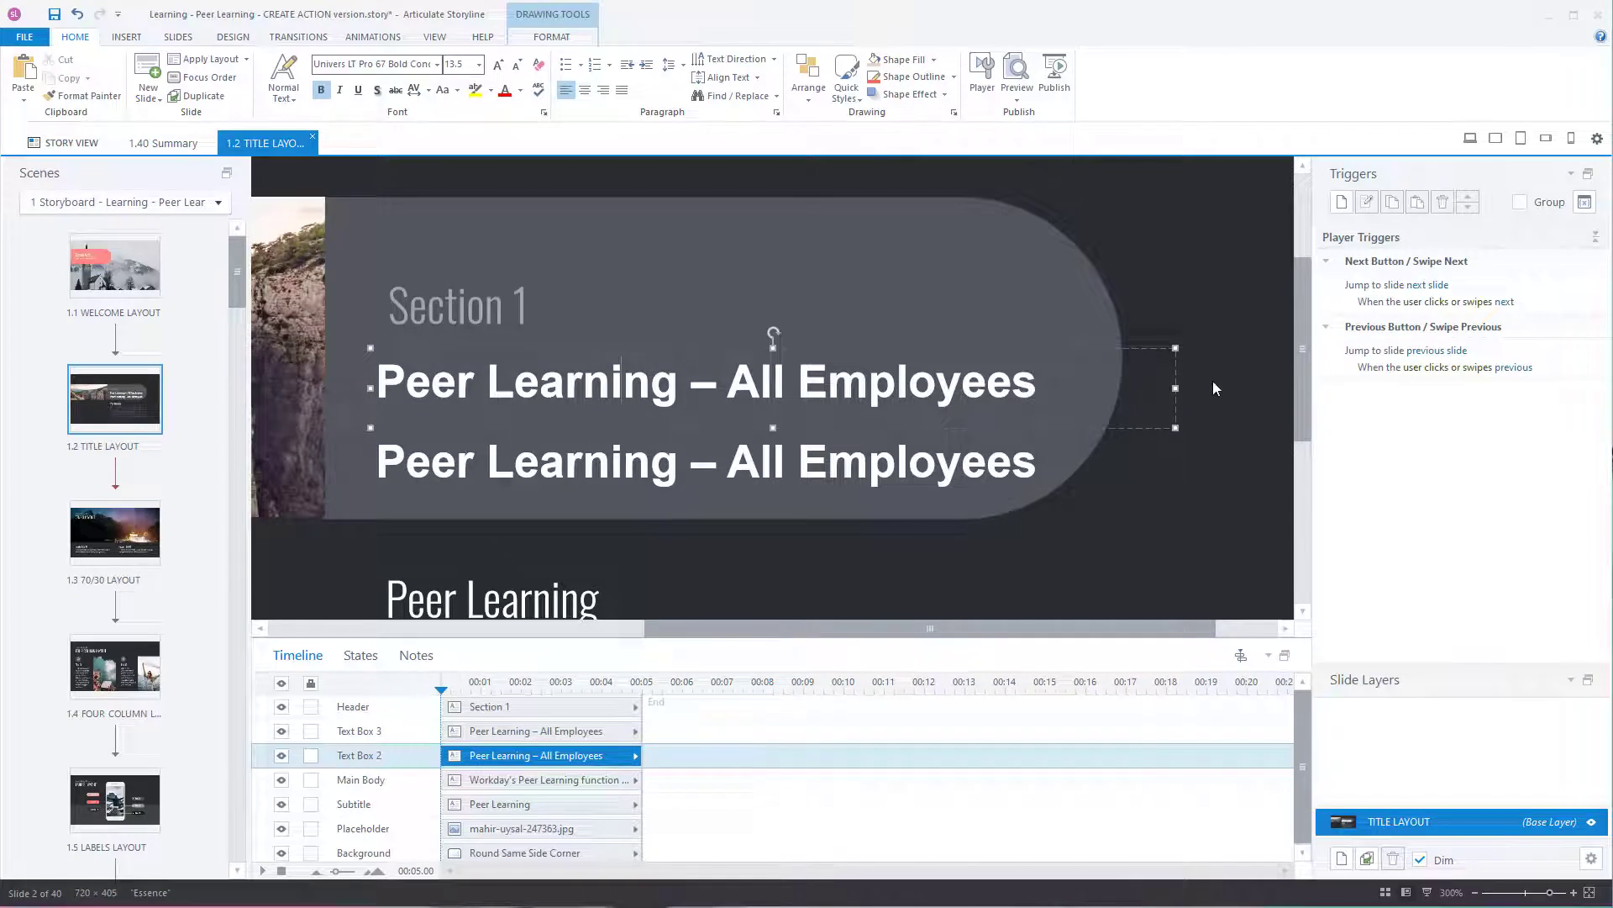
Step: Delete the duplicate title box, undoing an accidental deletion of the original
left_click(821, 475)
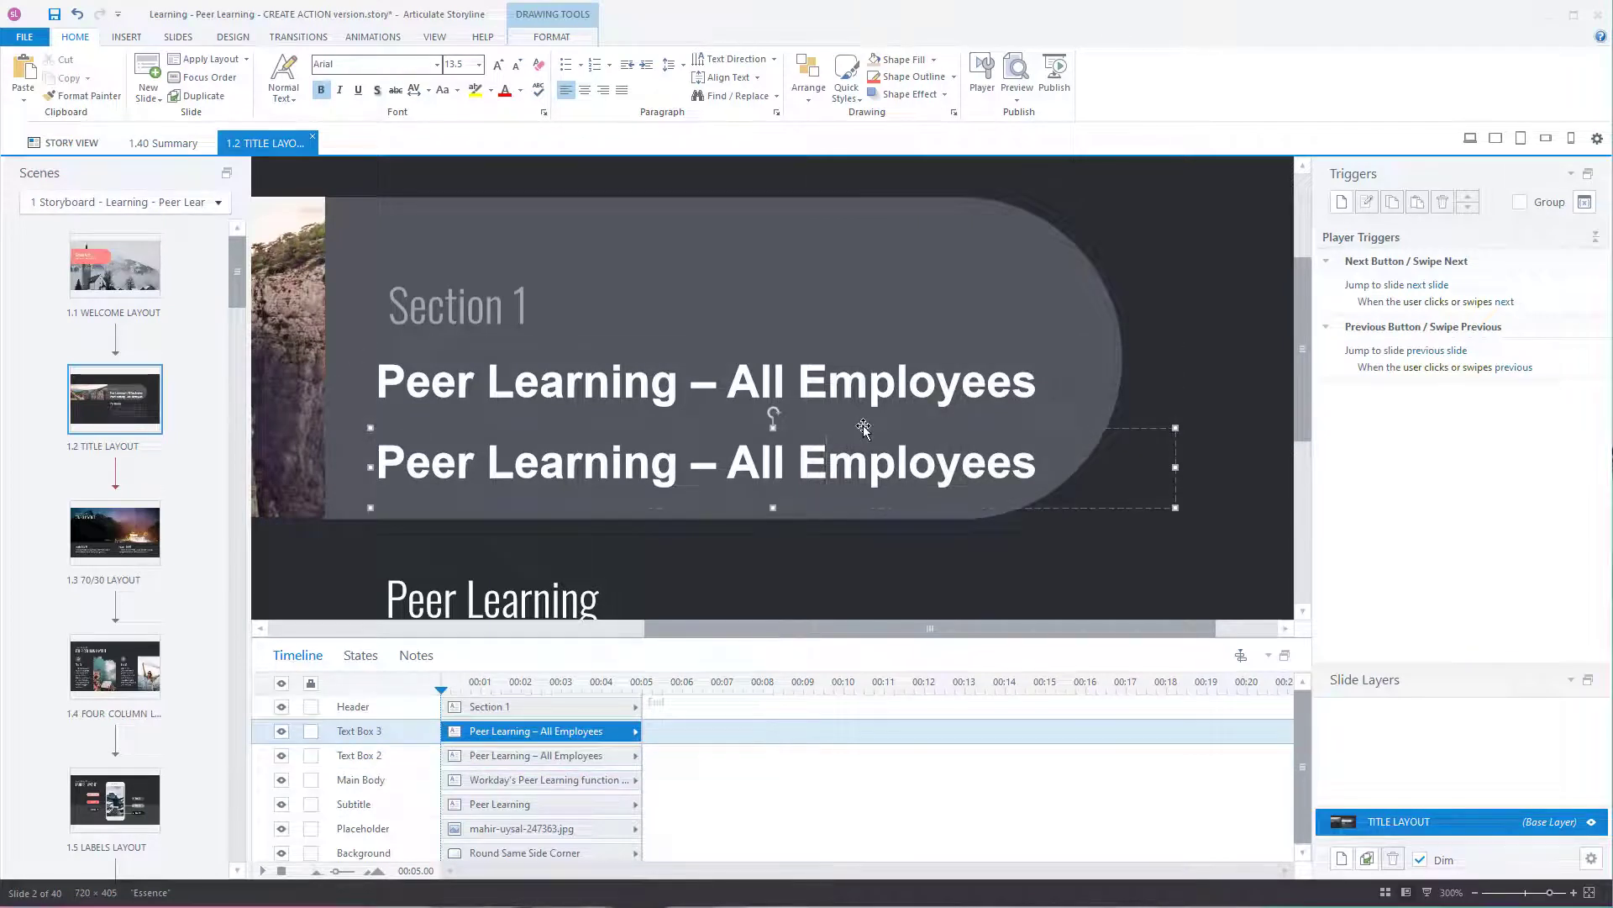
left_click(864, 418)
key("Delete")
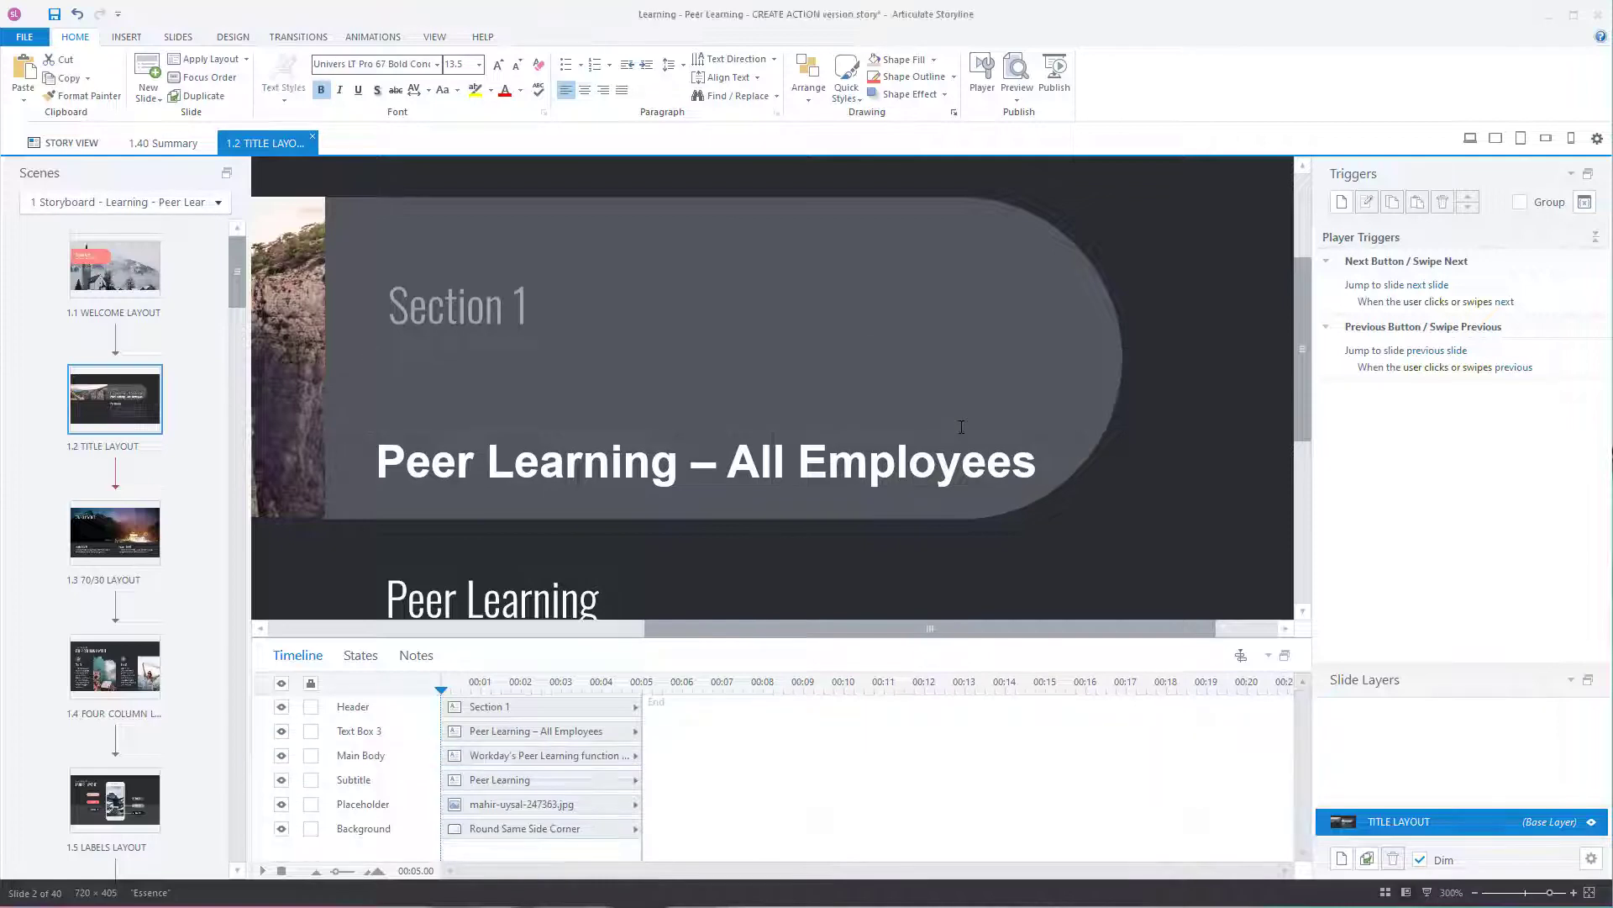
left_click(77, 14)
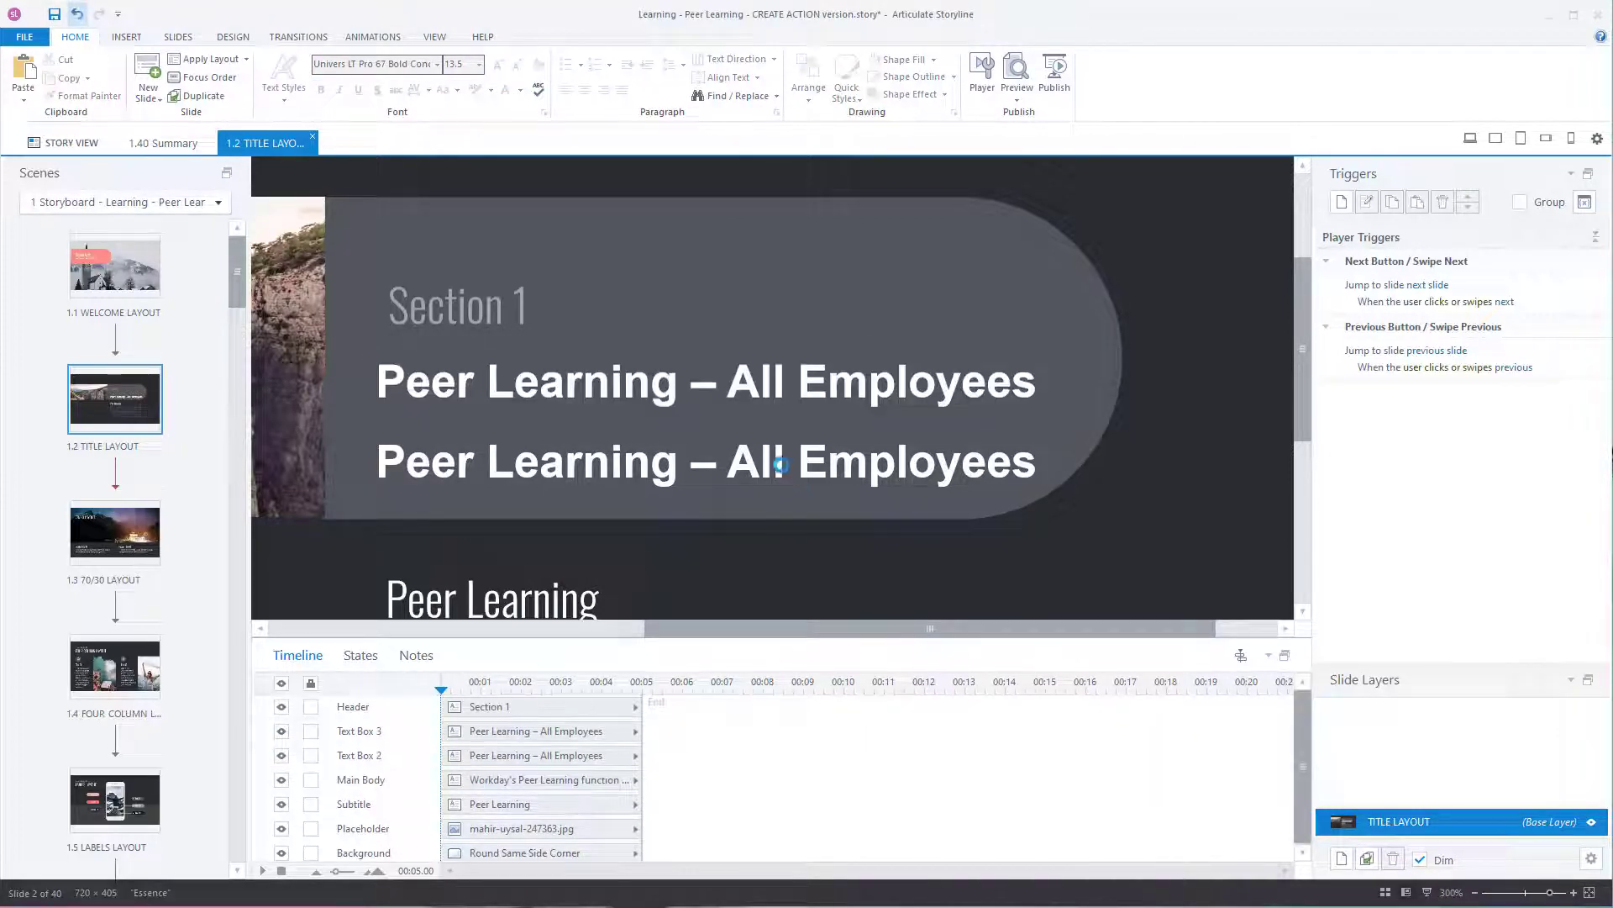
left_click(756, 463)
left_click(756, 463)
left_click(795, 429)
left_click(851, 491)
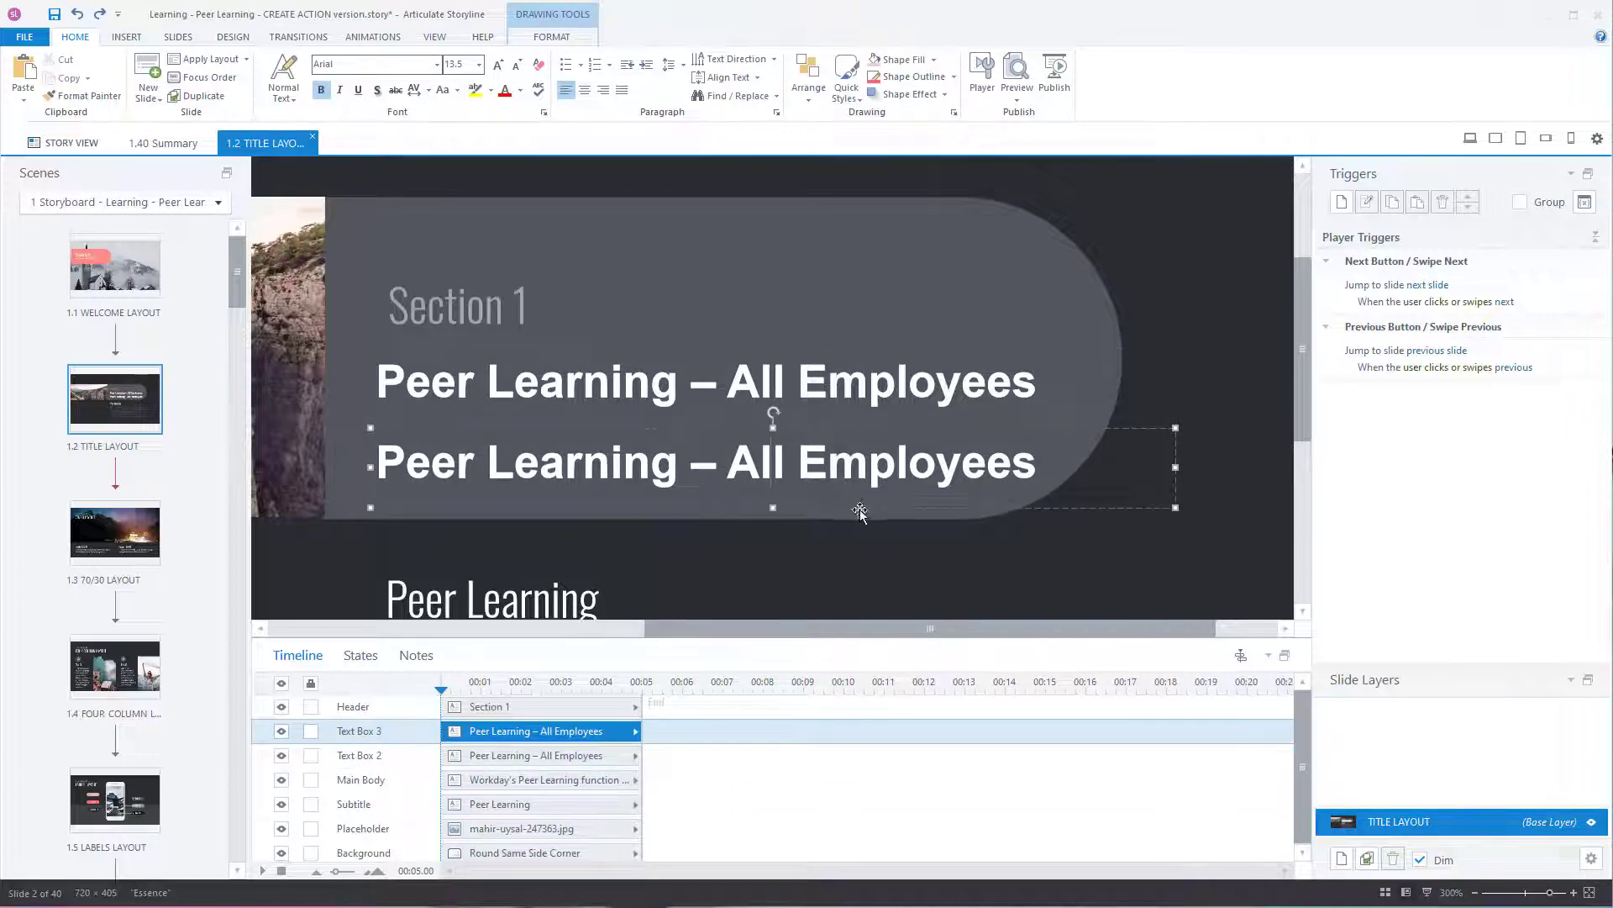
left_click(859, 507)
key("Delete")
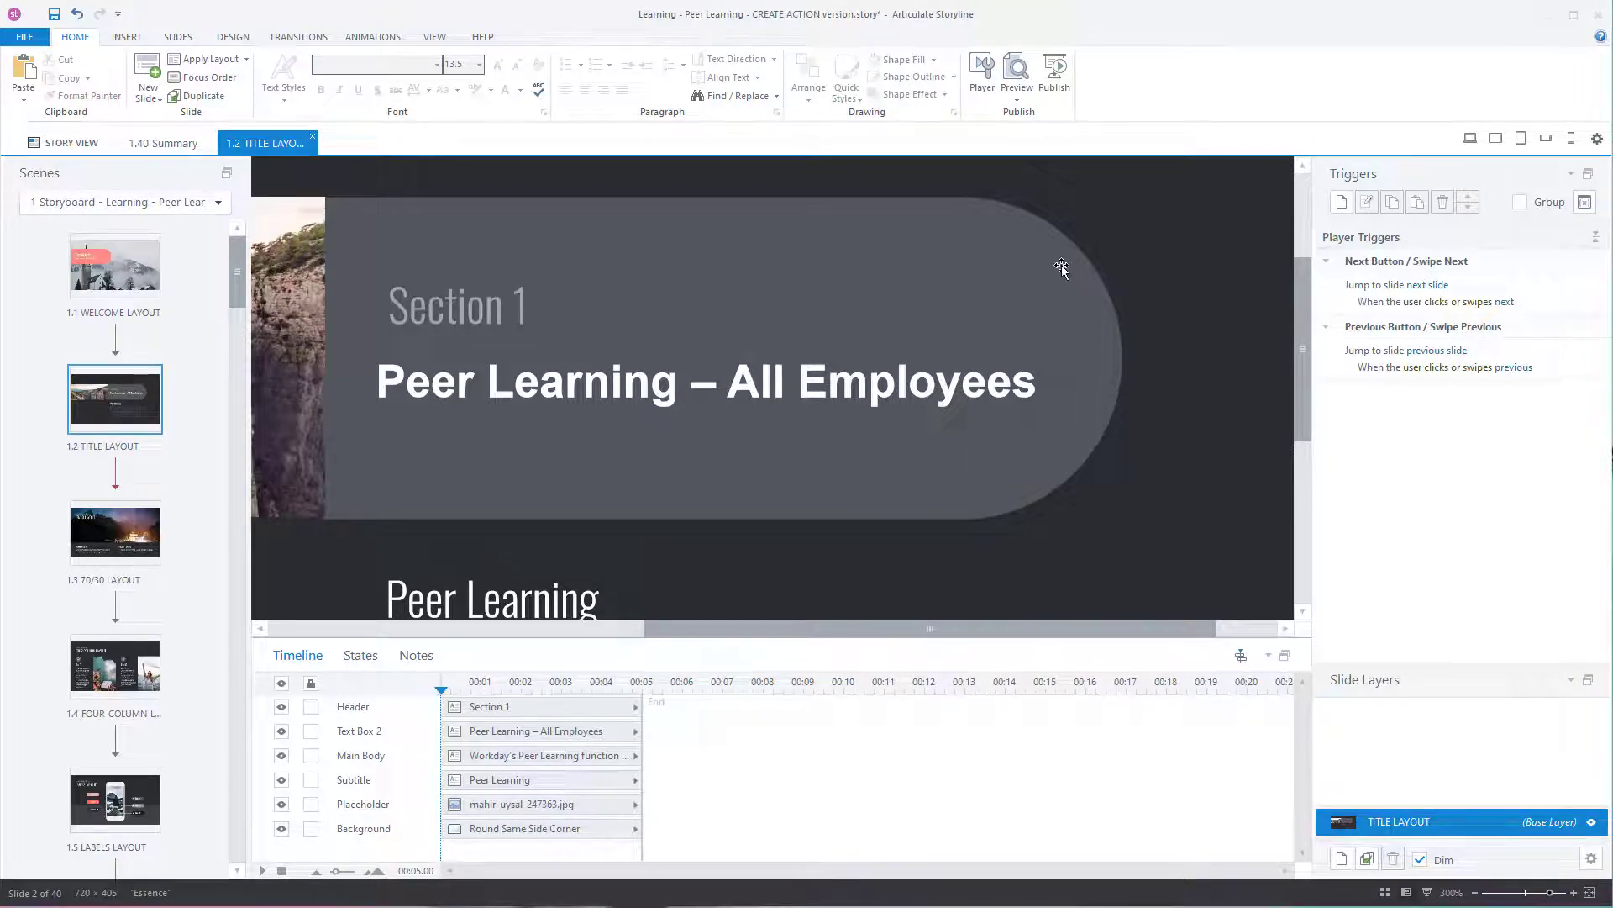
Step: Replace Univers LT Pro 67 Bold Condense with Gill Sans Ultra Bold project-wide via Replace Fonts
left_click(777, 96)
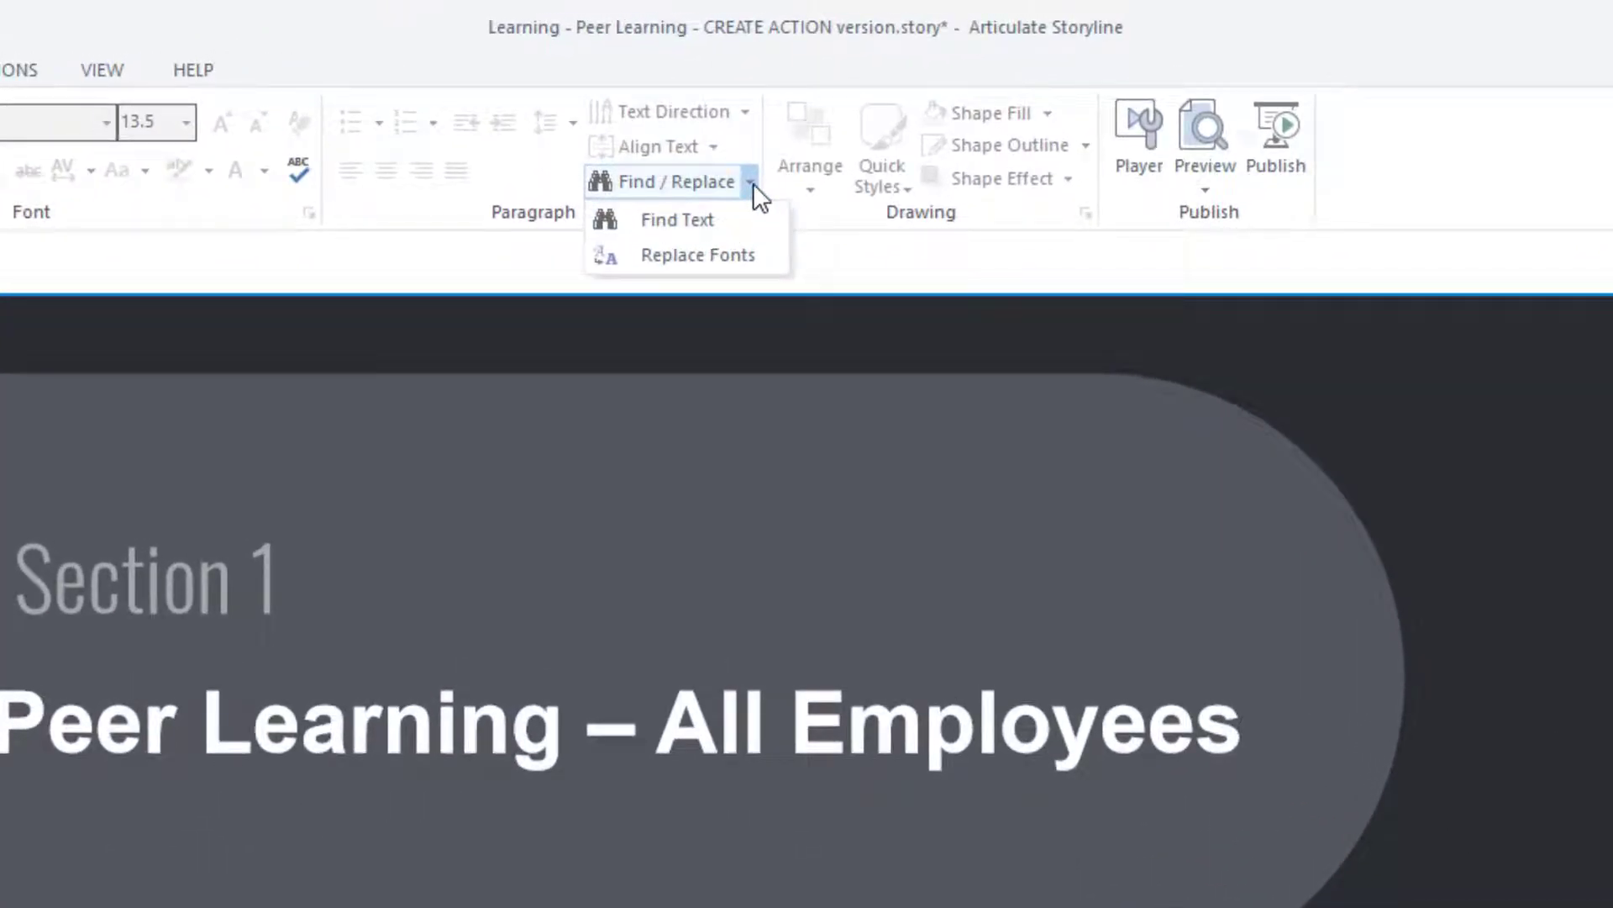
left_click(770, 250)
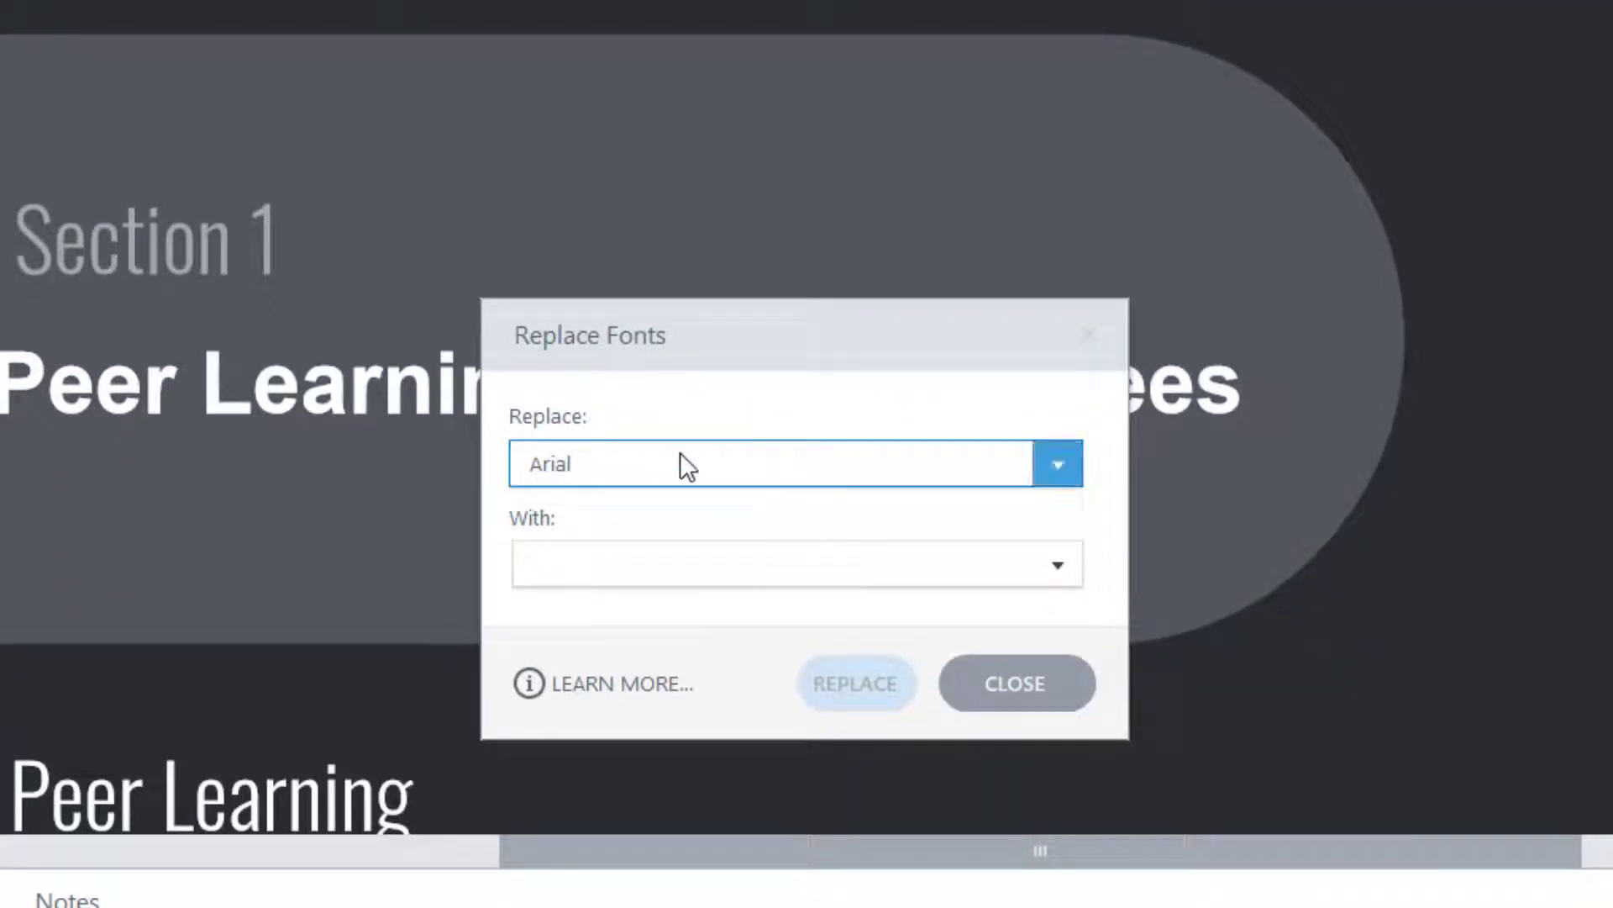
left_click(685, 467)
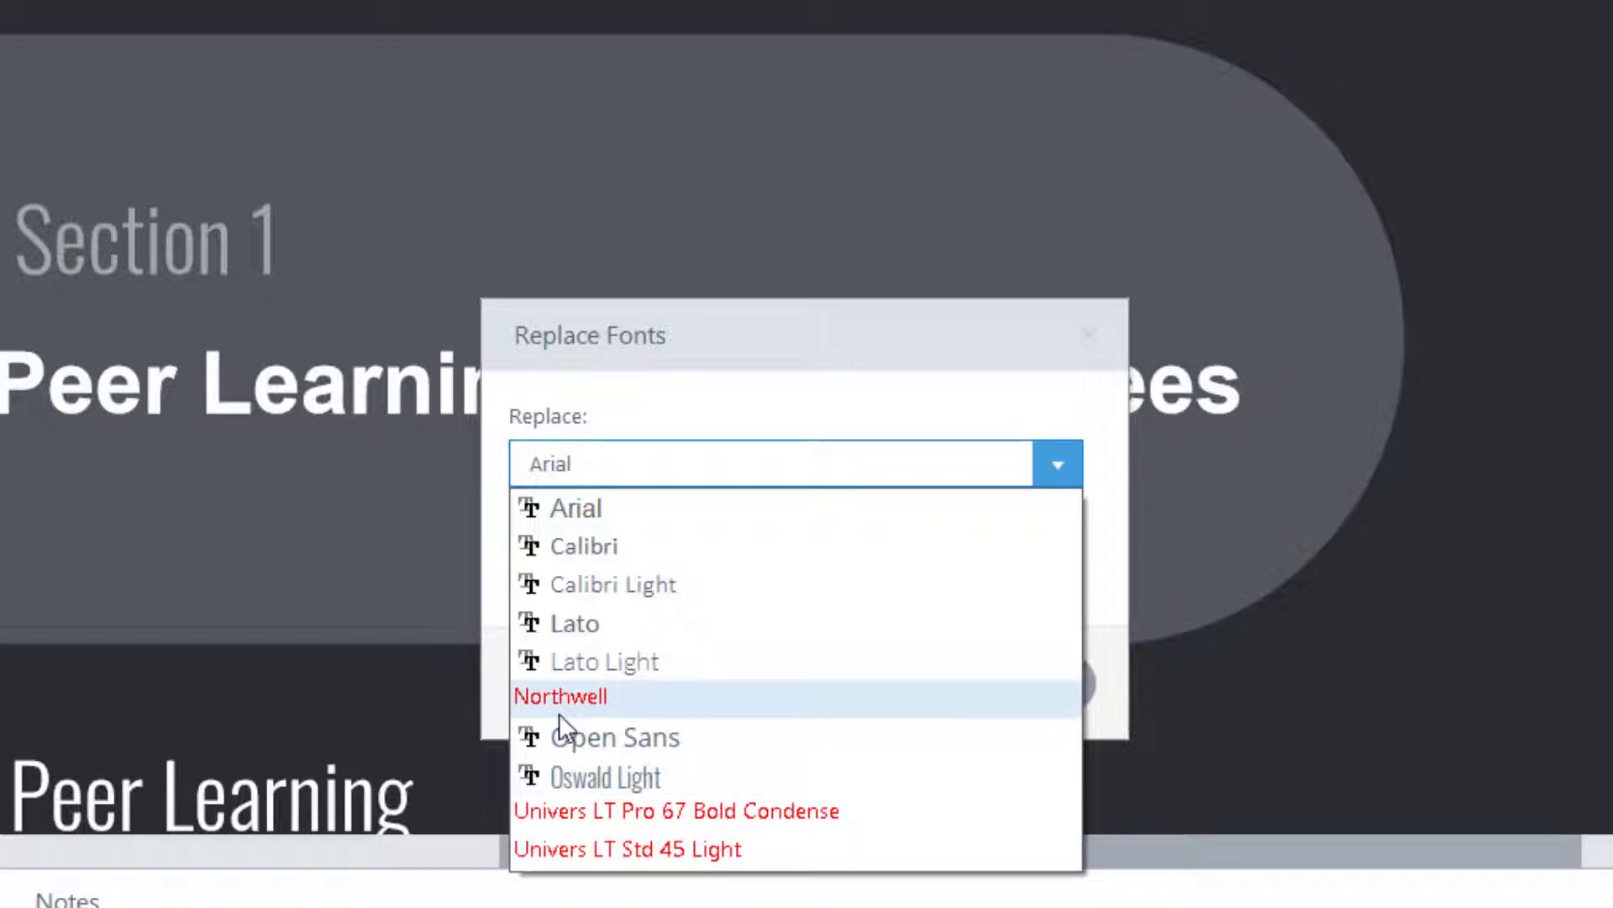
left_click(737, 812)
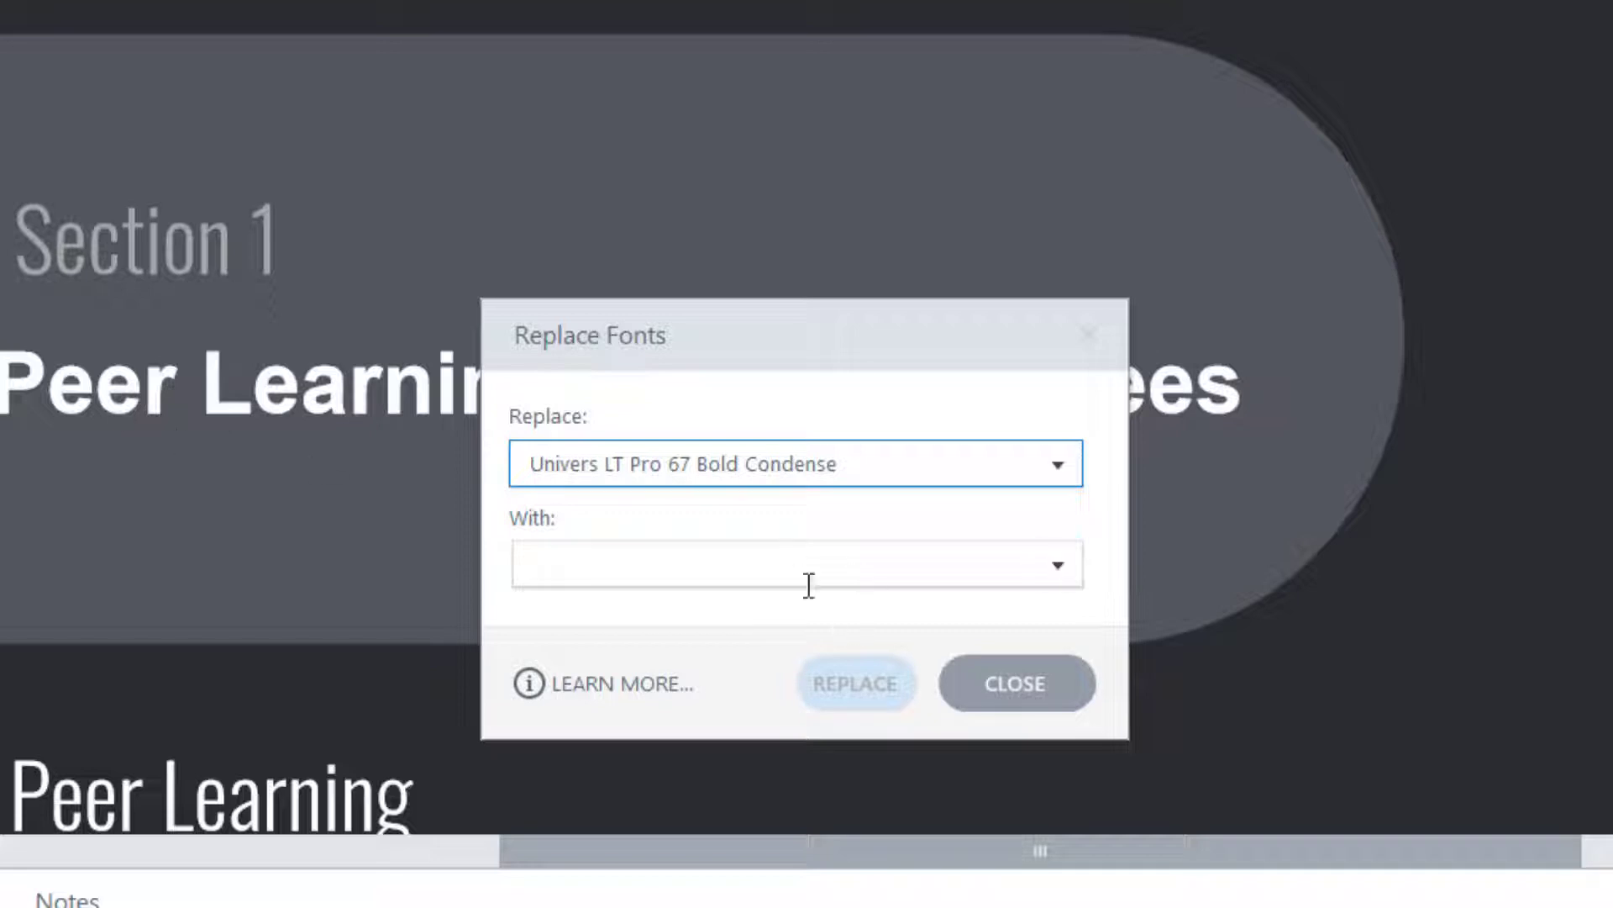
left_click(697, 550)
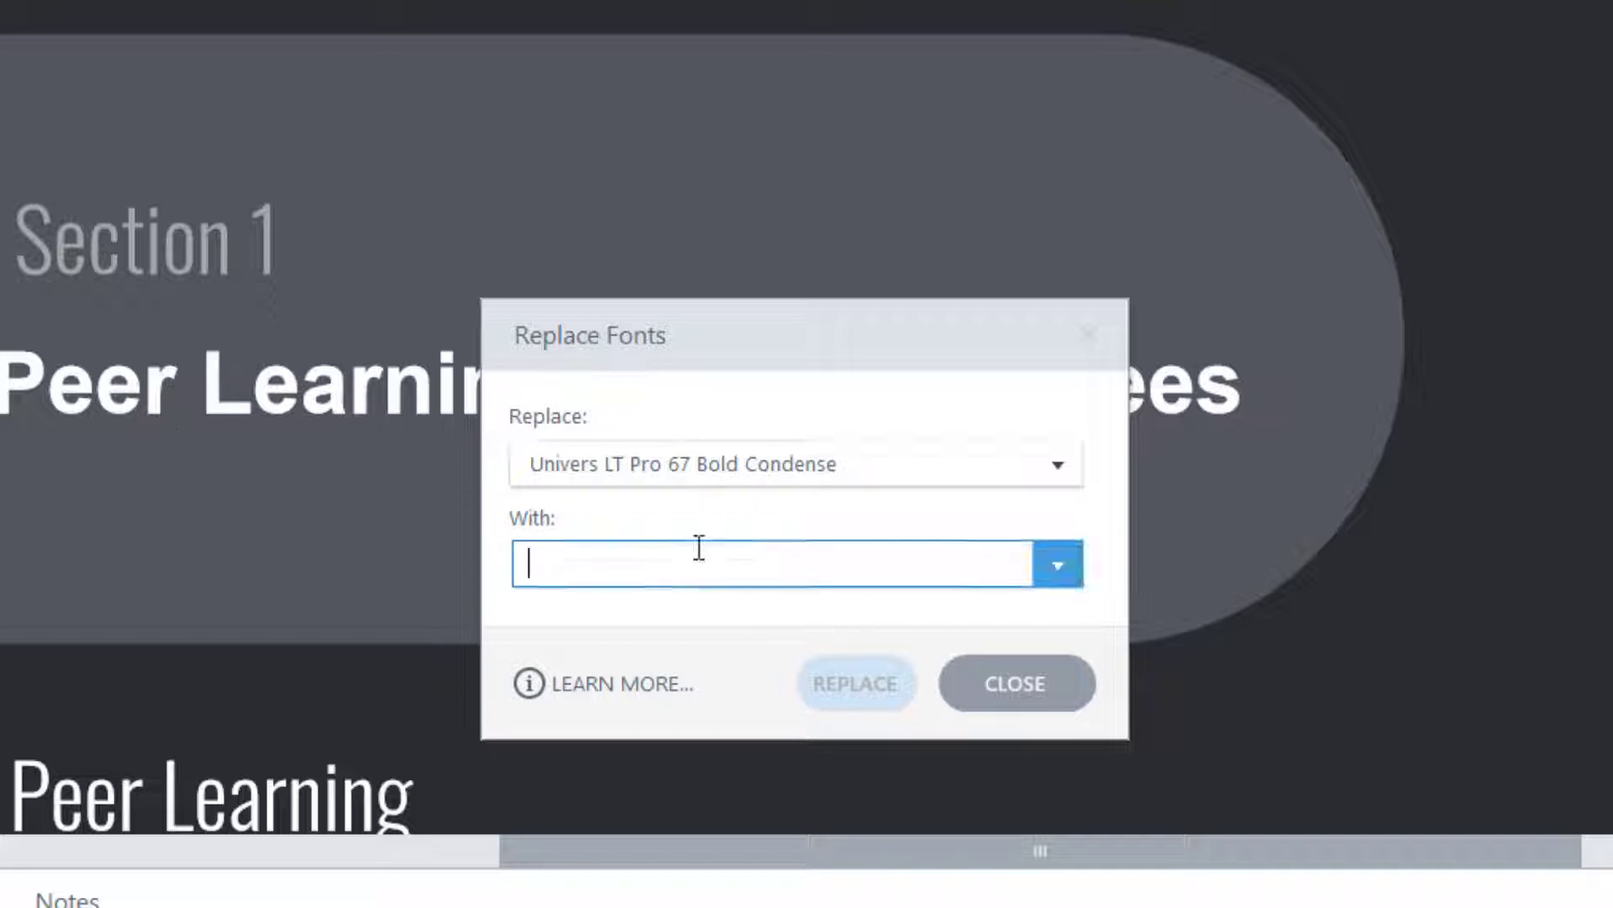
left_click(1070, 557)
left_click_drag(1083, 570, 1084, 906)
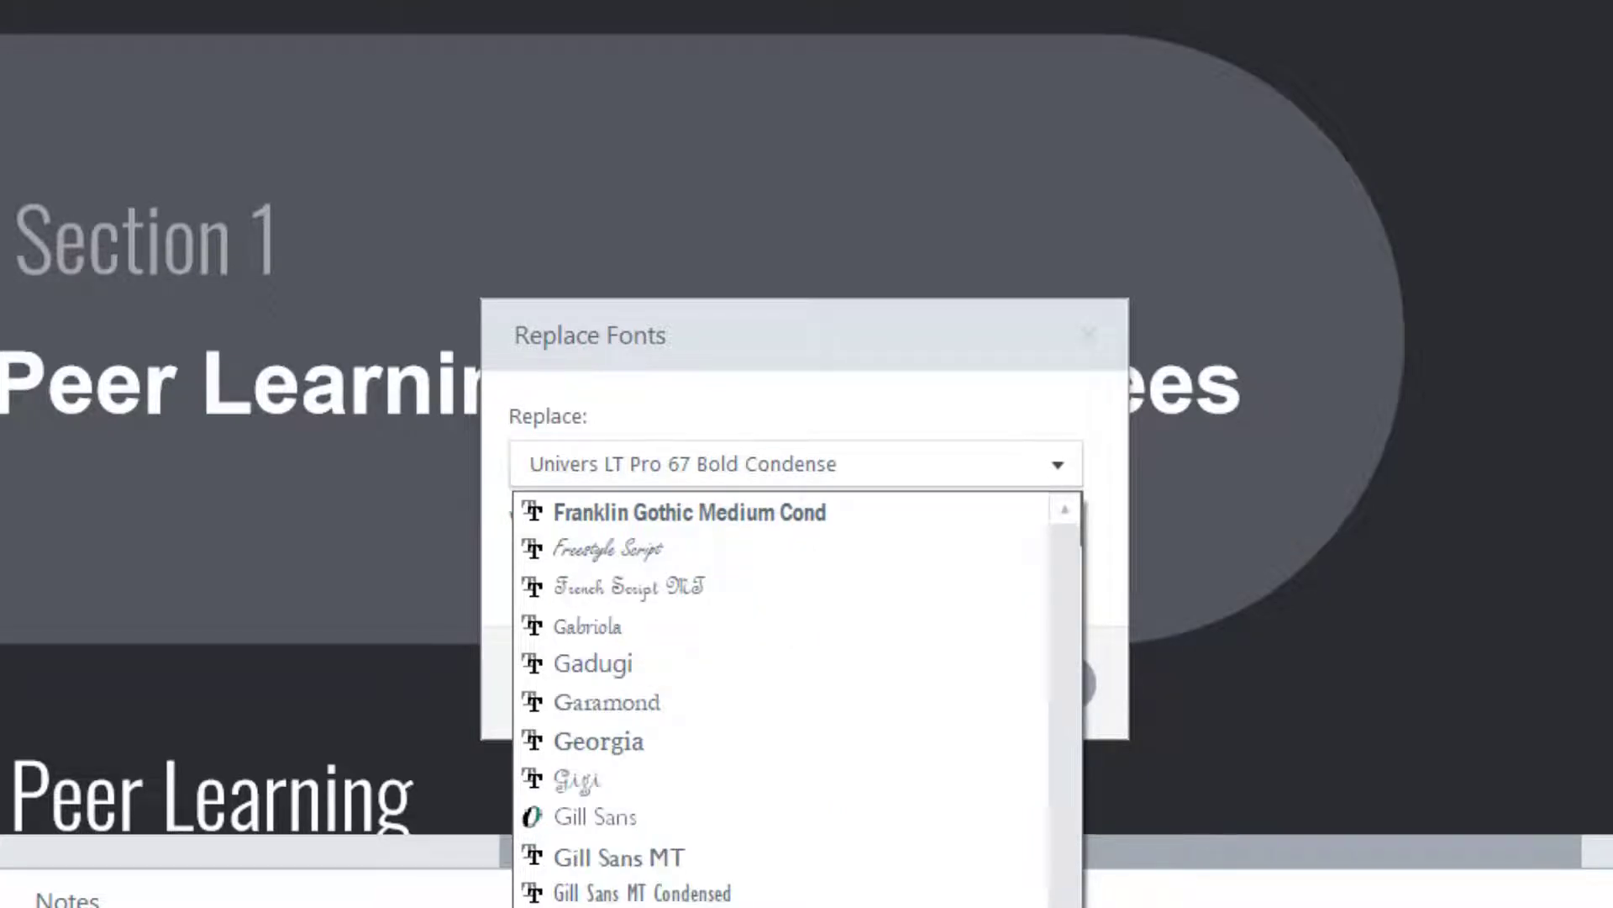
left_click(630, 907)
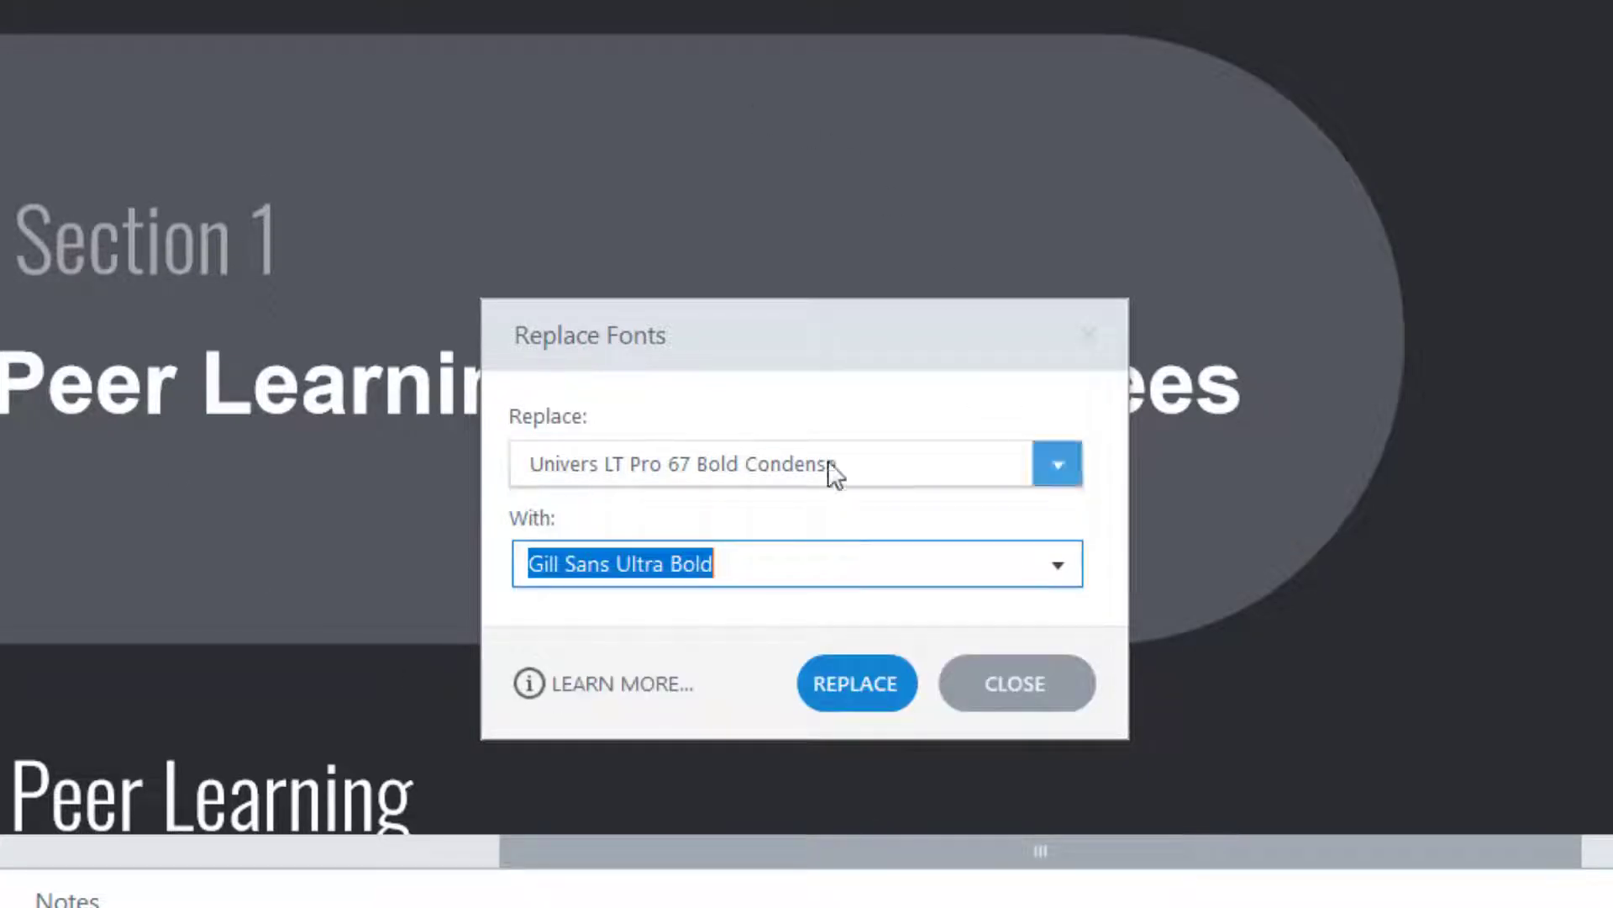
left_click_drag(799, 350, 841, 517)
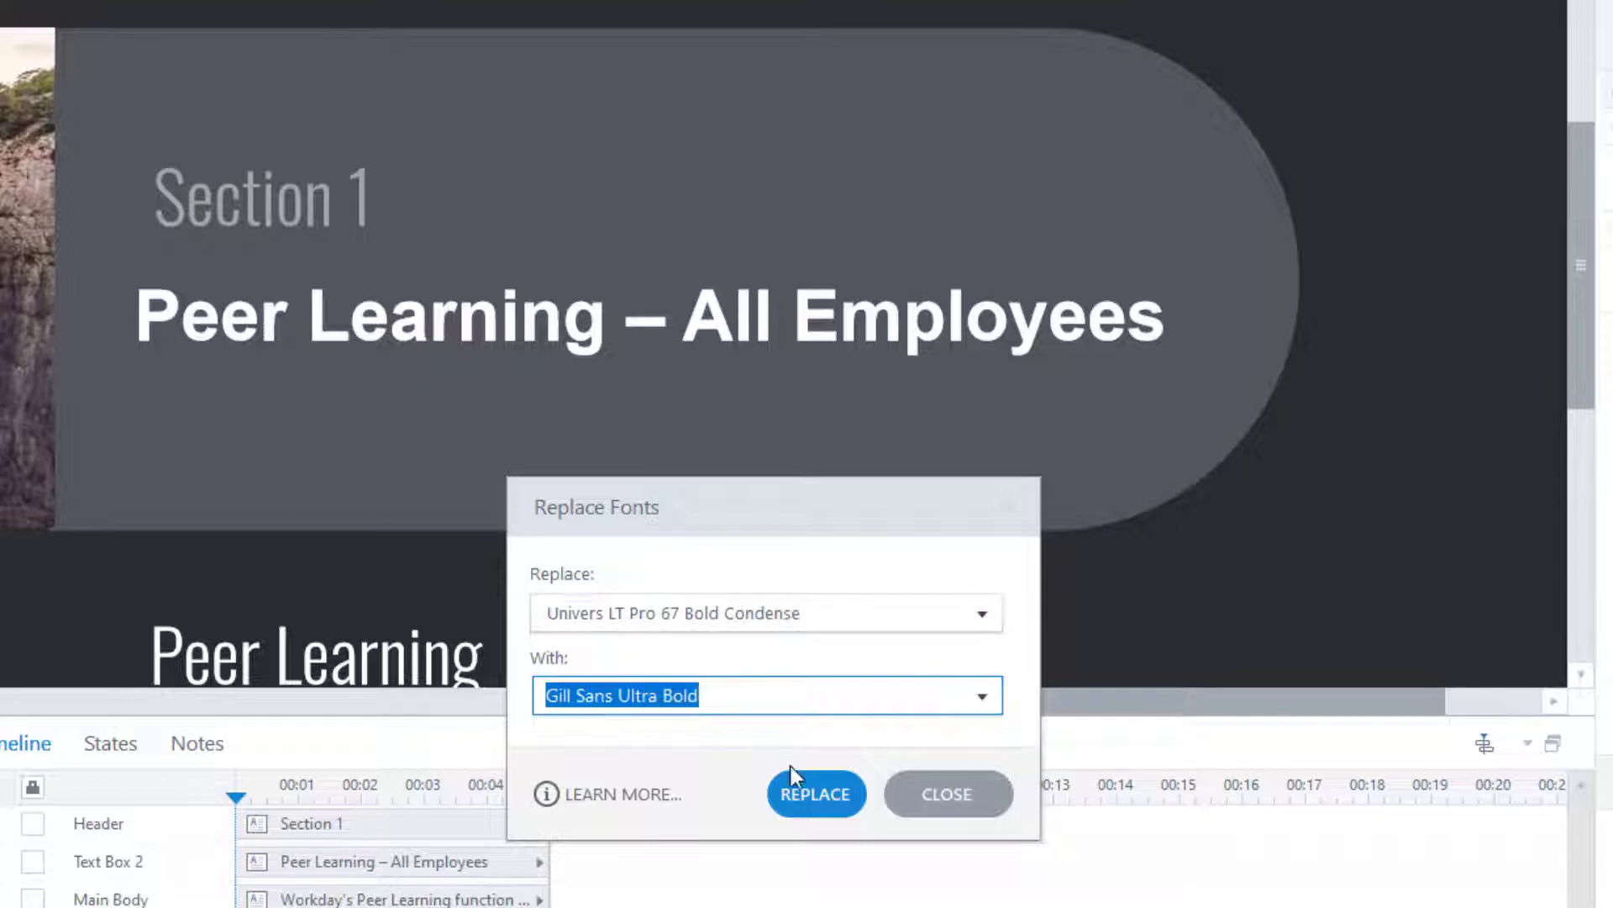
left_click(829, 793)
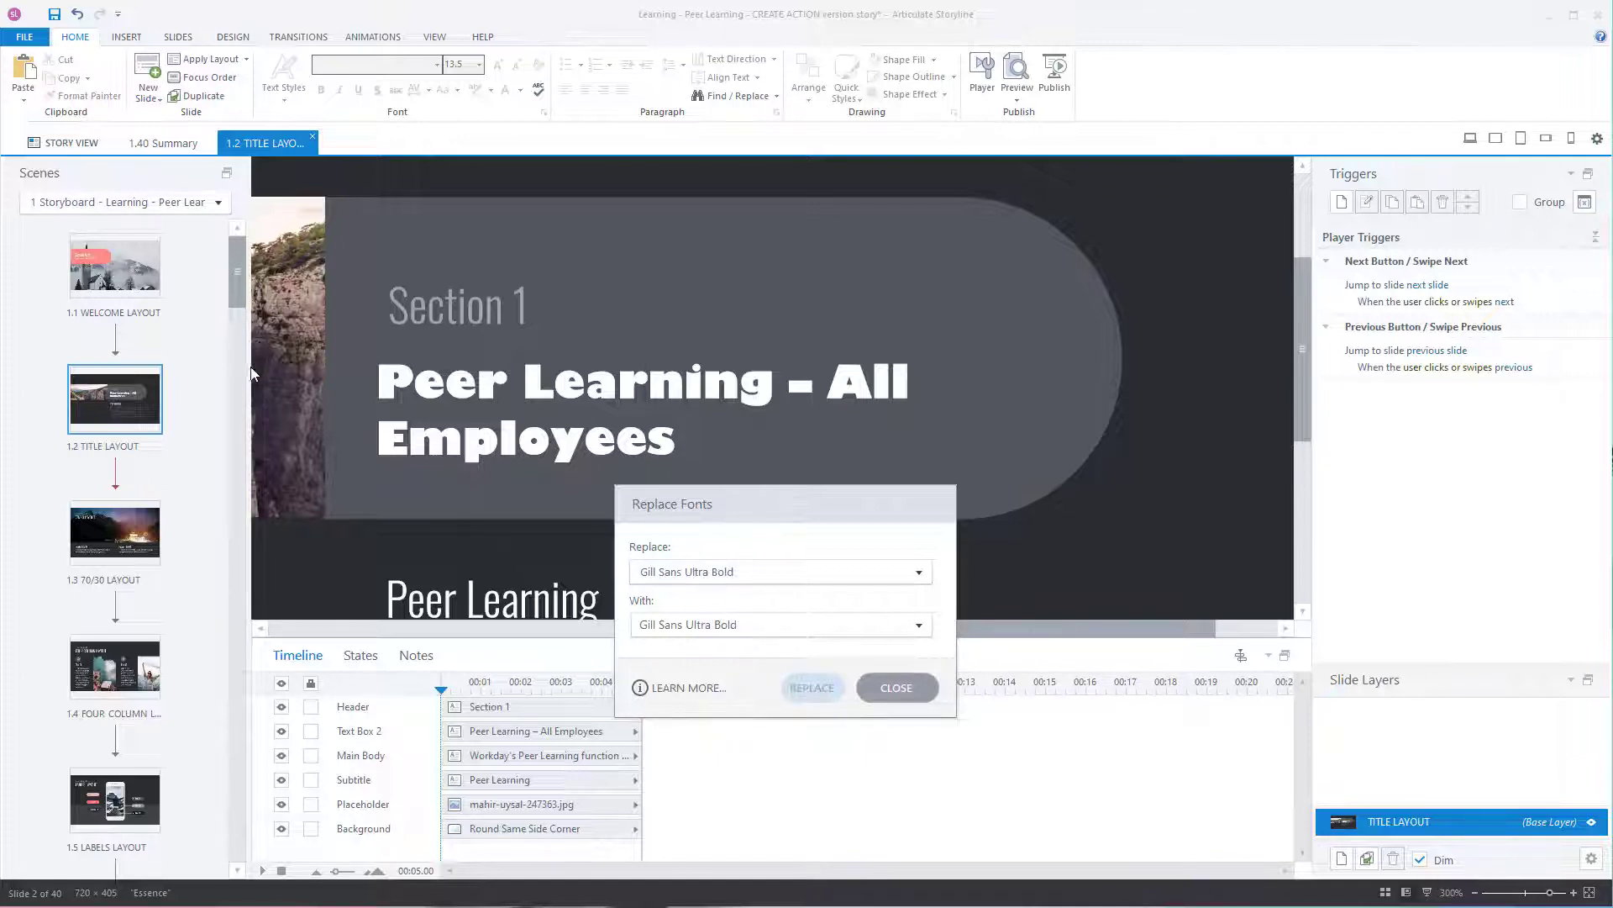
left_click(904, 685)
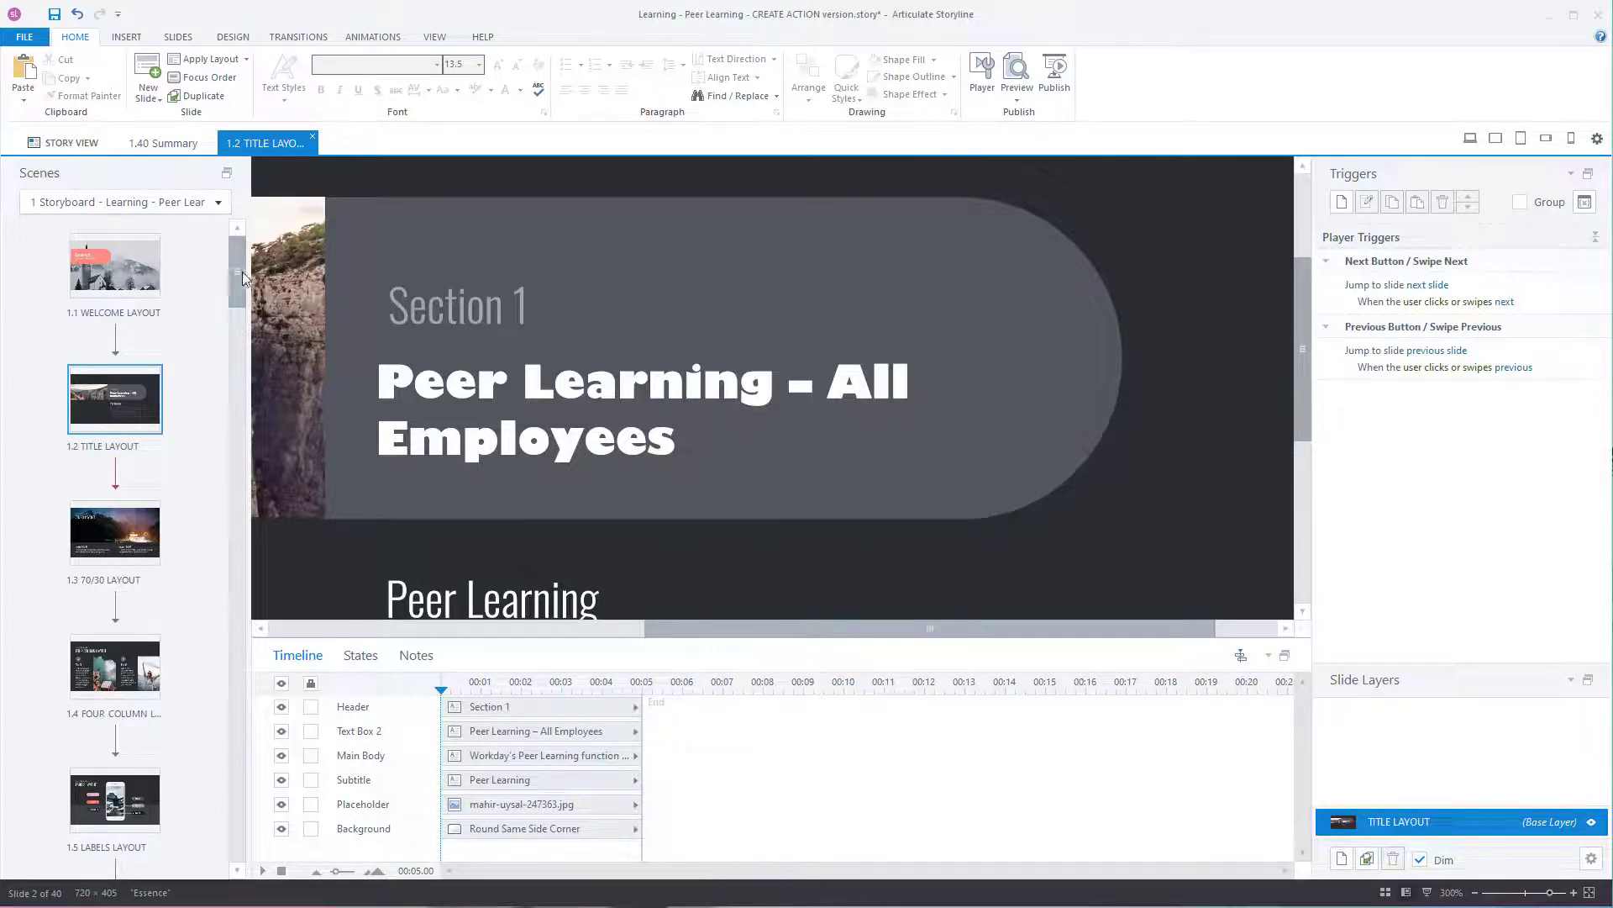
left_click_drag(241, 271, 251, 306)
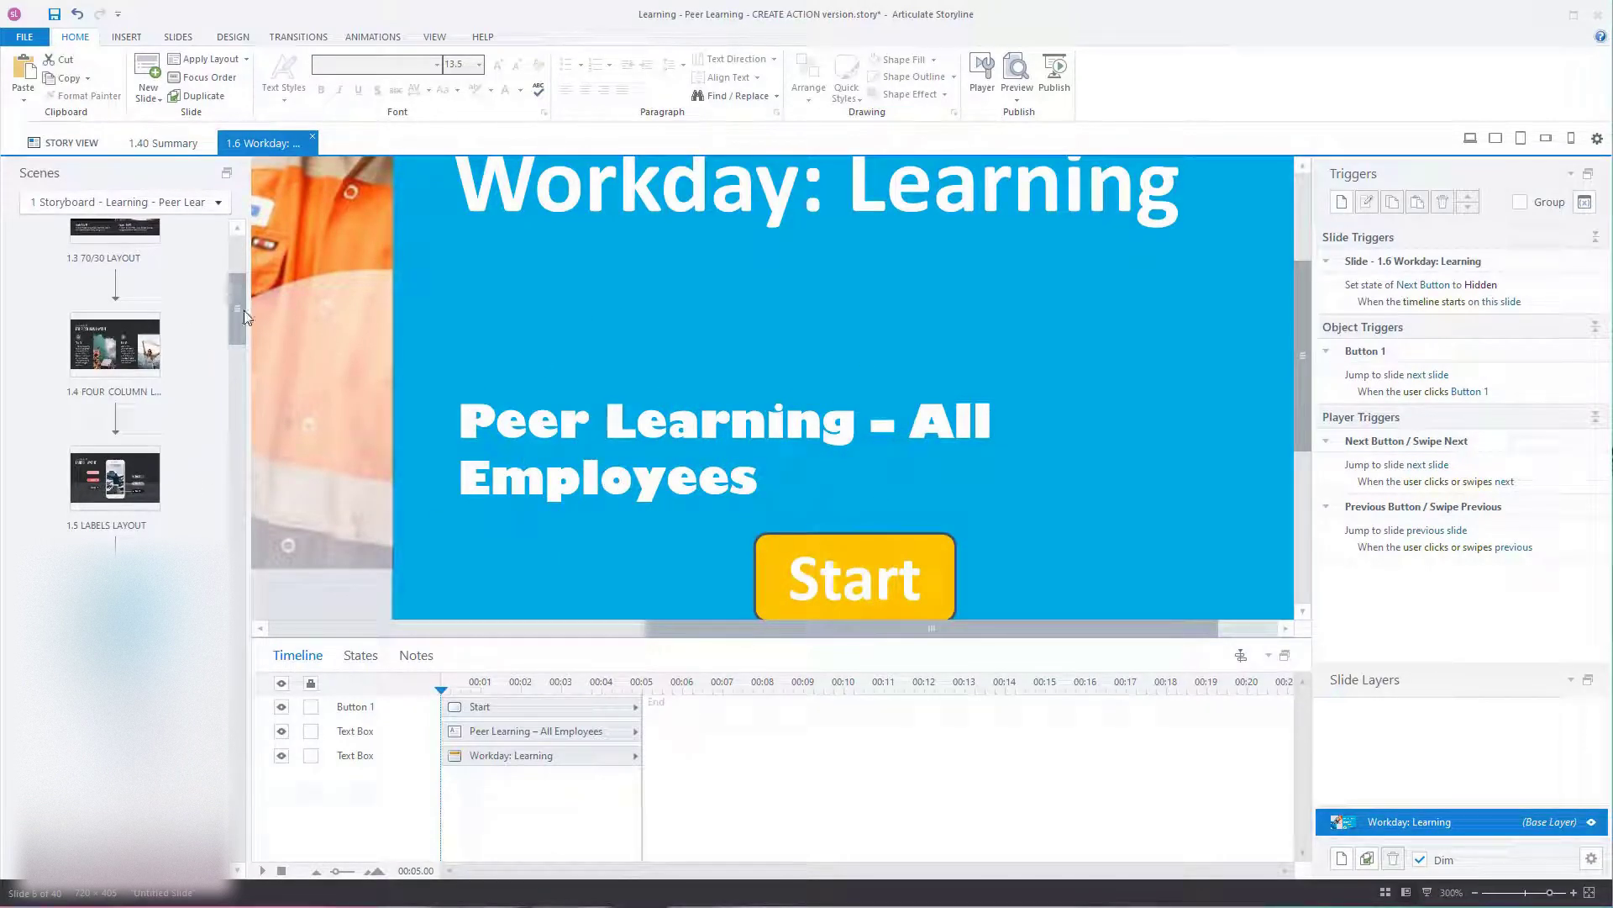
left_click_drag(241, 310, 225, 279)
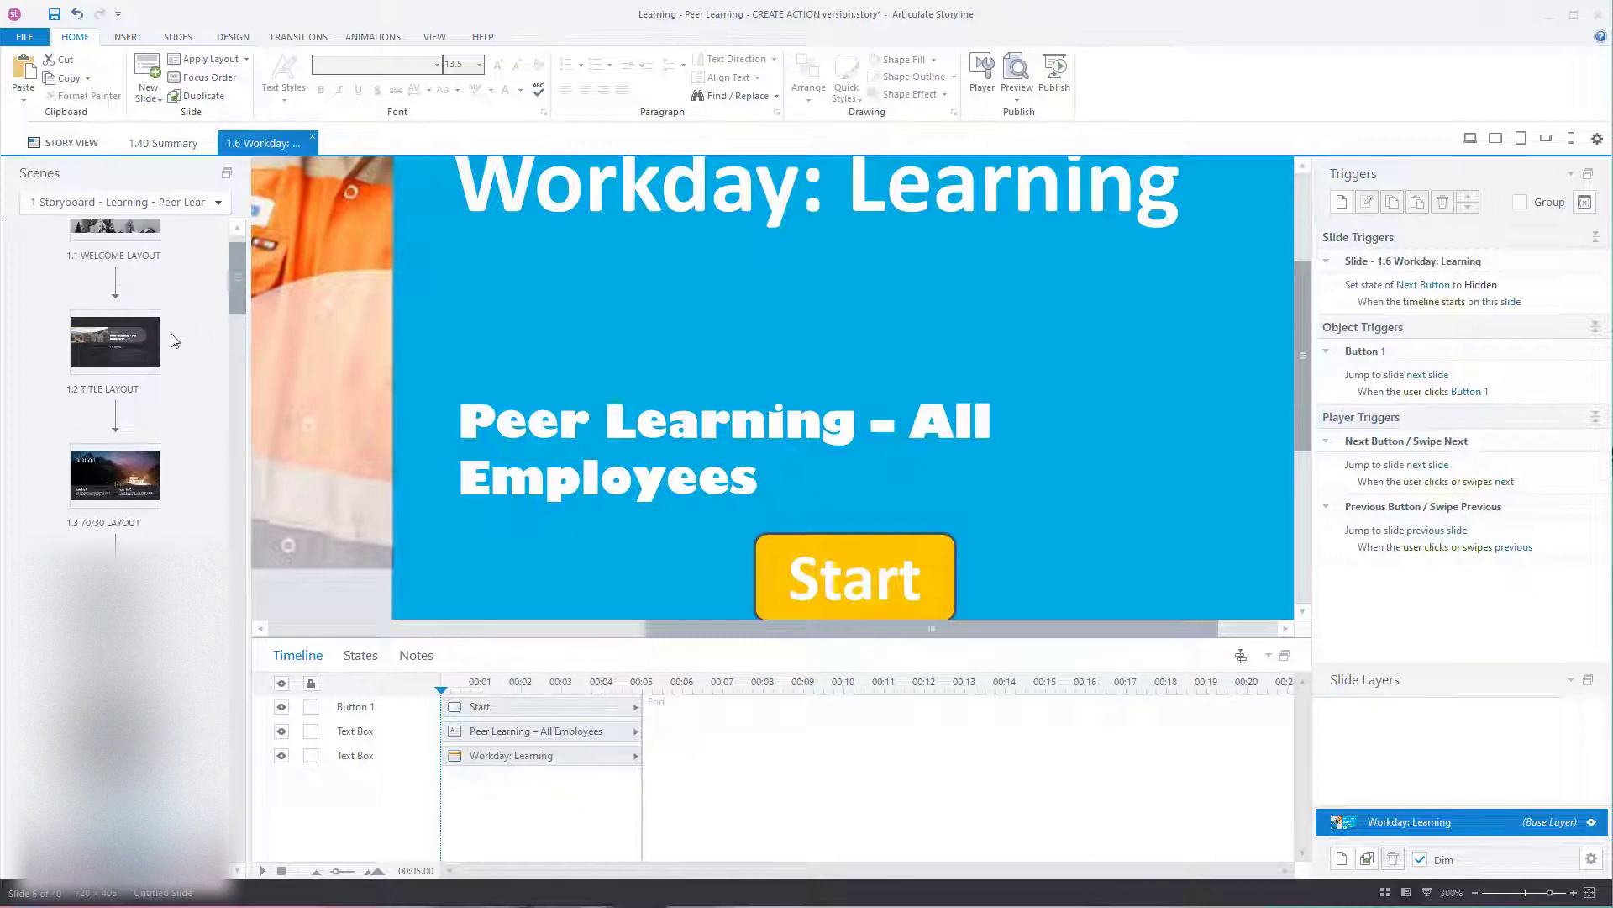
left_click(116, 395)
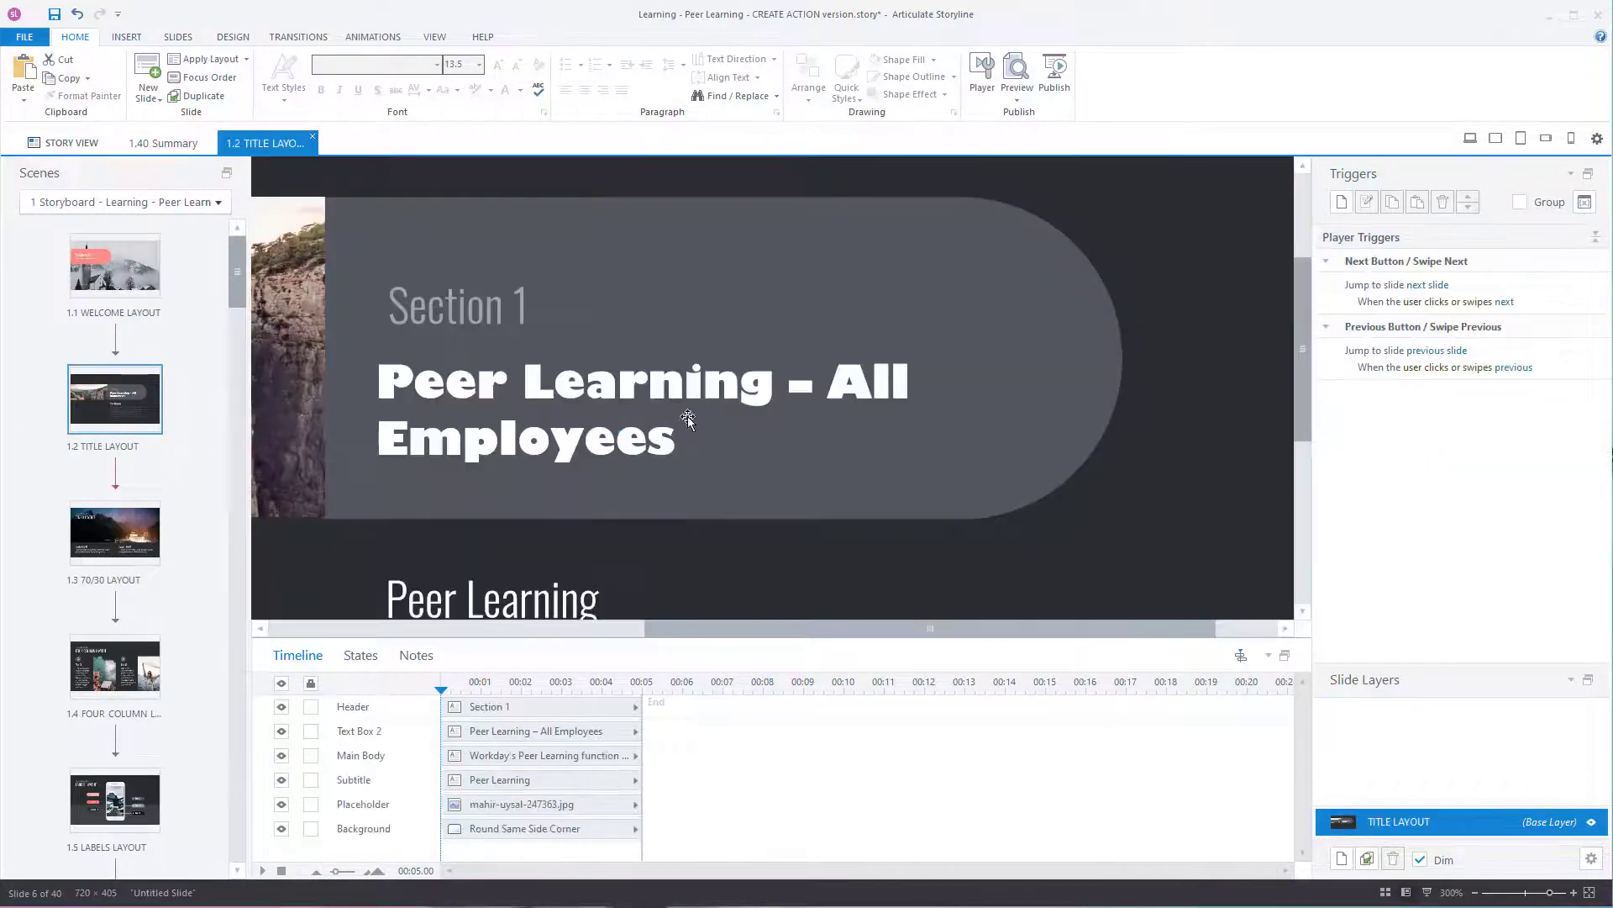
Step: Replace the Northwell font with Arial across the project
left_click(778, 98)
left_click(756, 144)
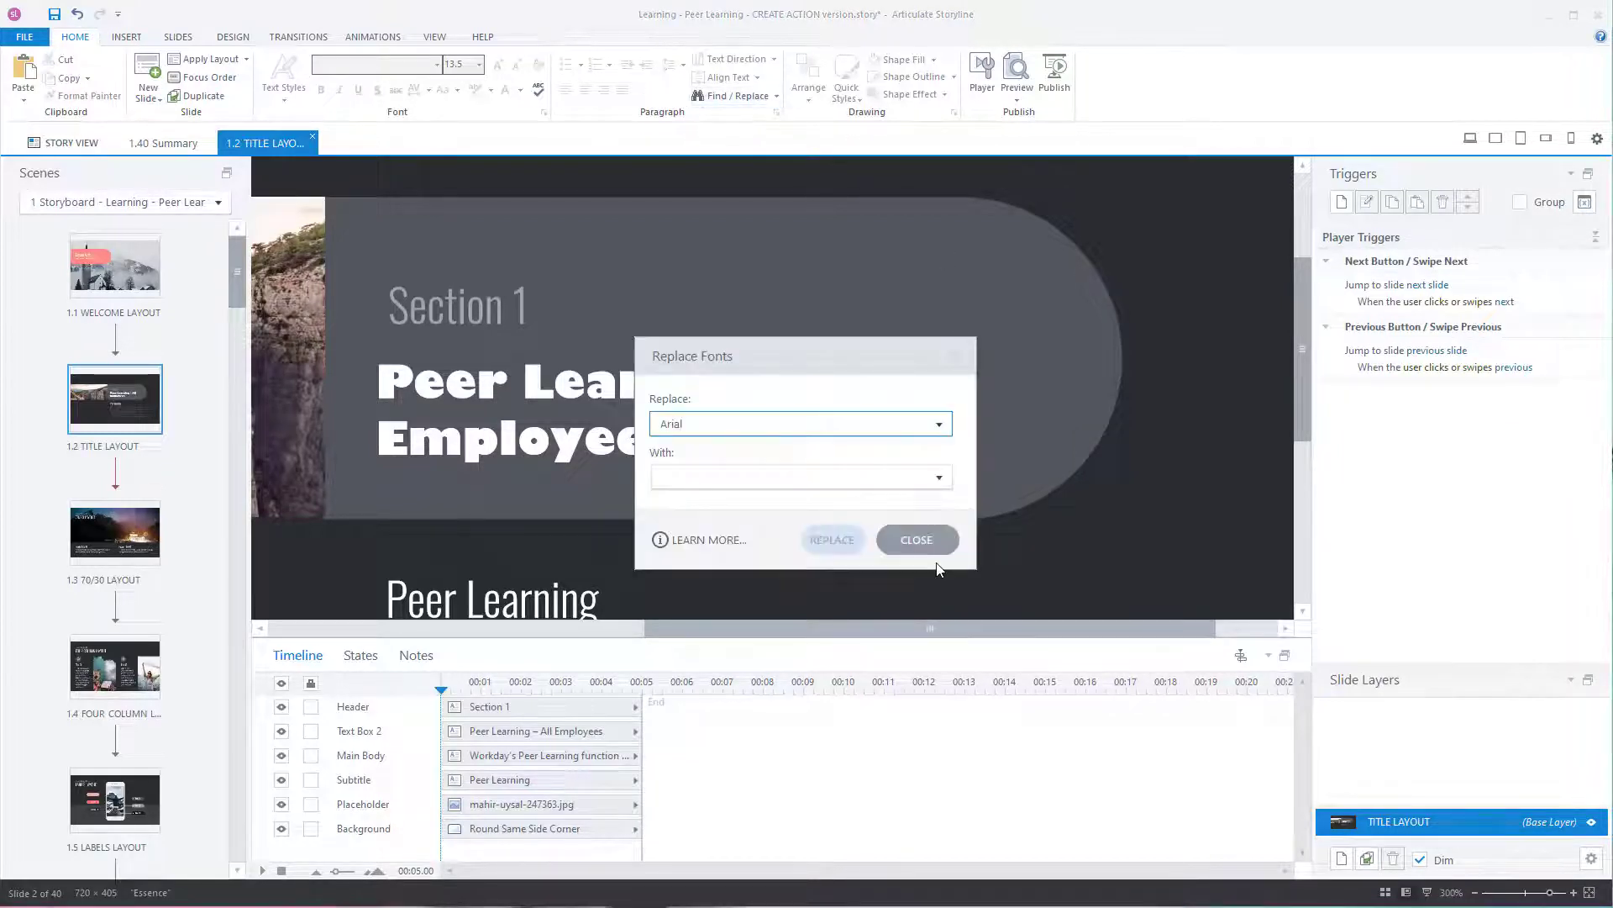
left_click(938, 424)
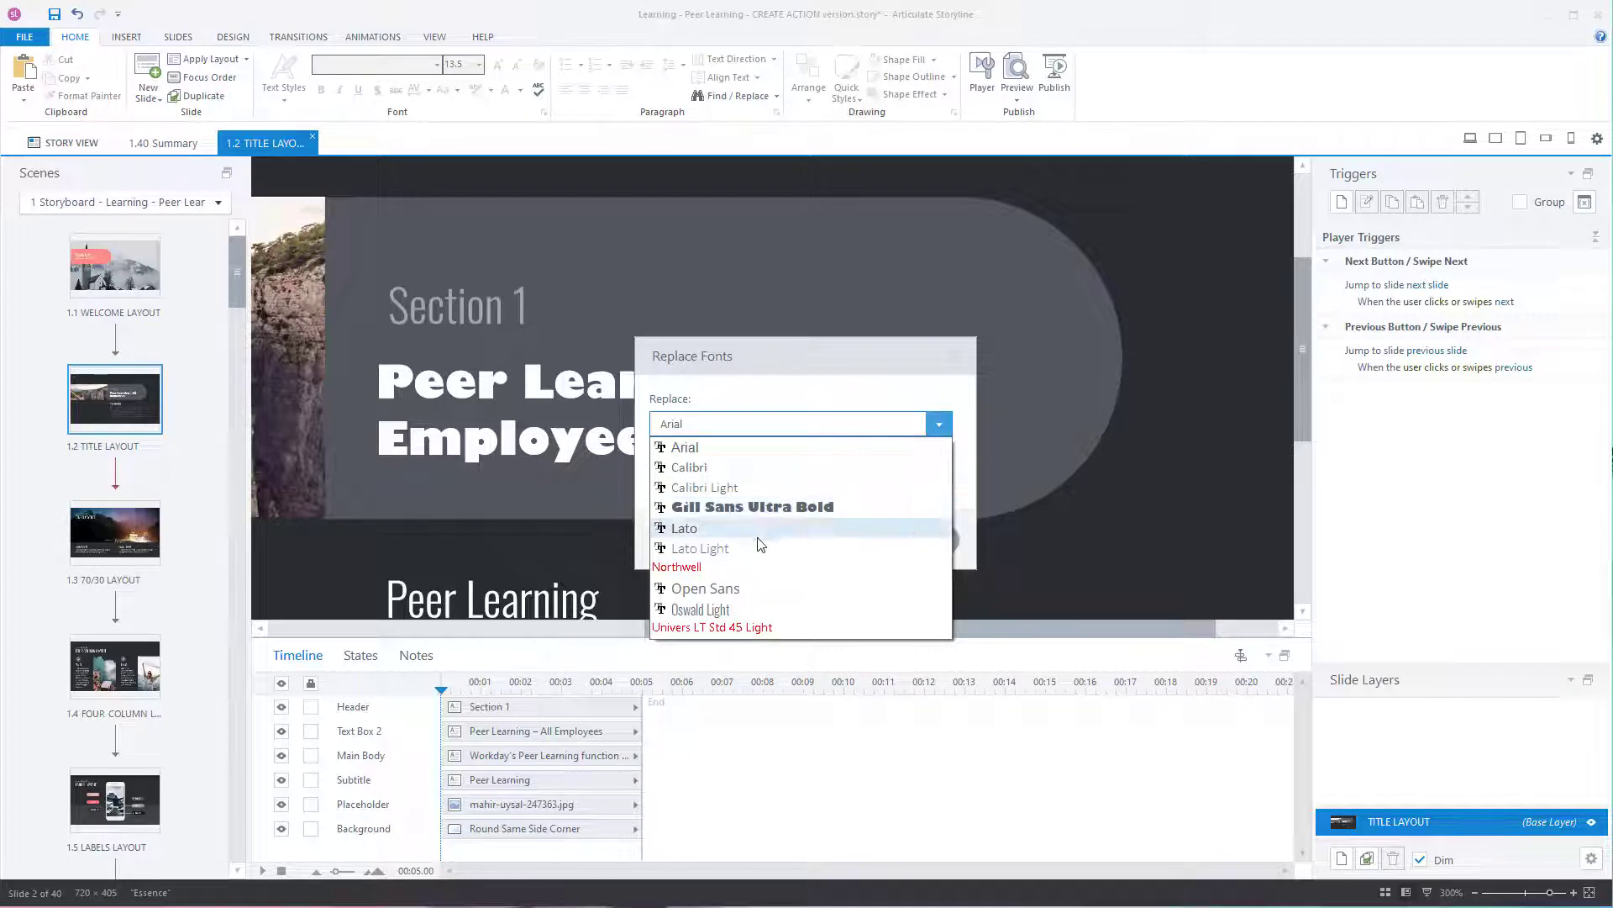
left_click(698, 569)
left_click(939, 476)
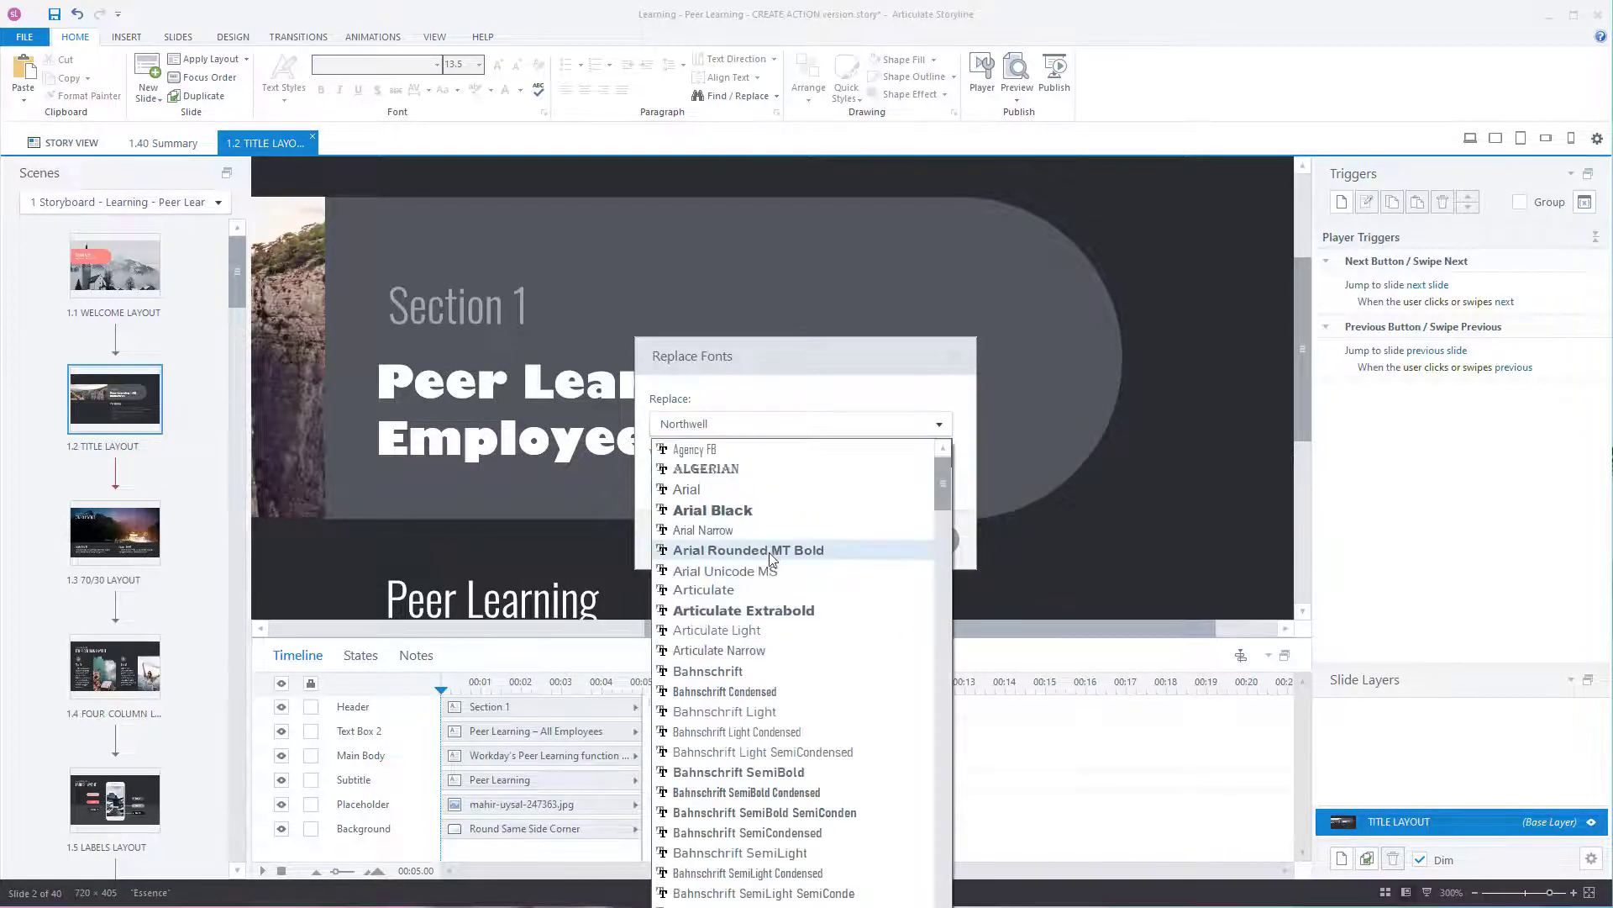
left_click(756, 489)
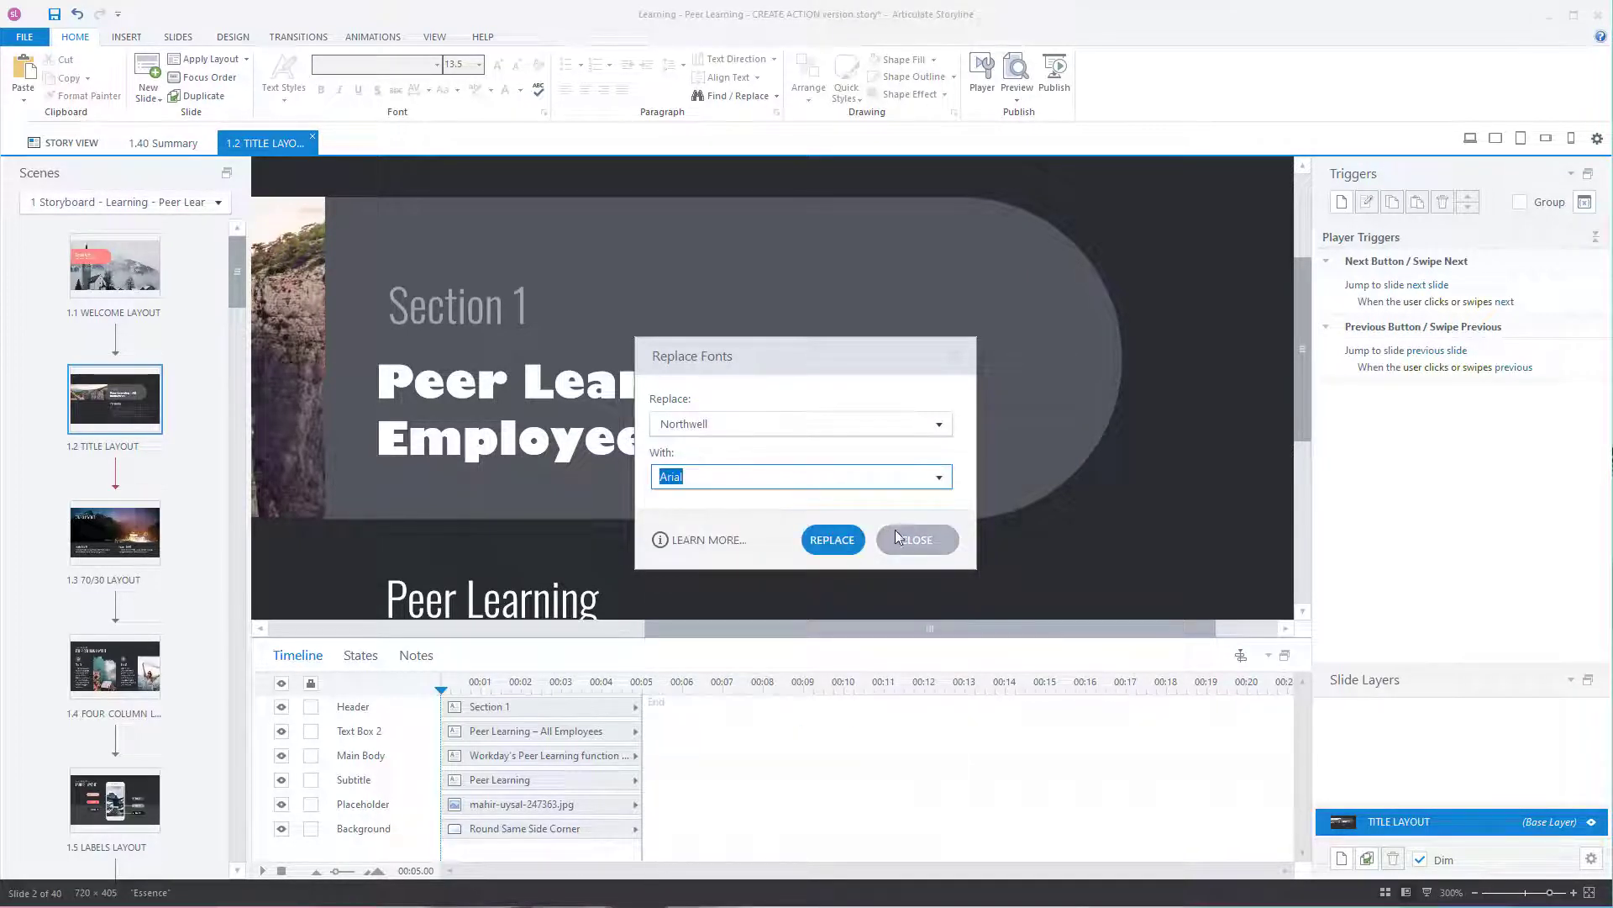
left_click(834, 539)
Step: Replace Univers LT Std 45 Light with Matura MT Script Capitals, then close the dialog
left_click(939, 423)
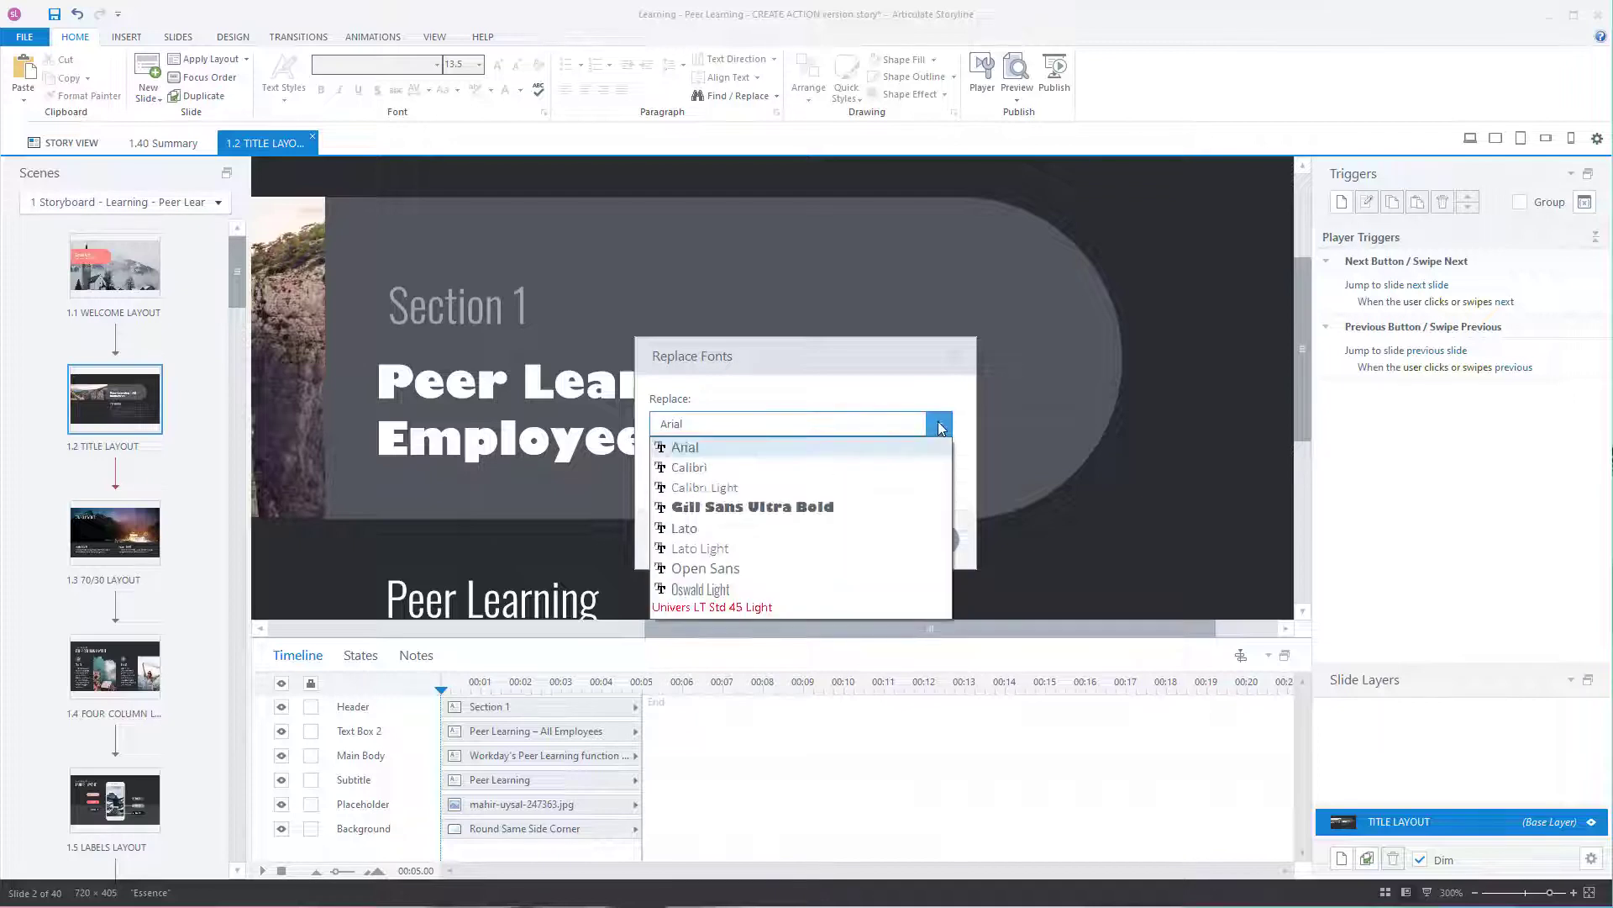
left_click(706, 607)
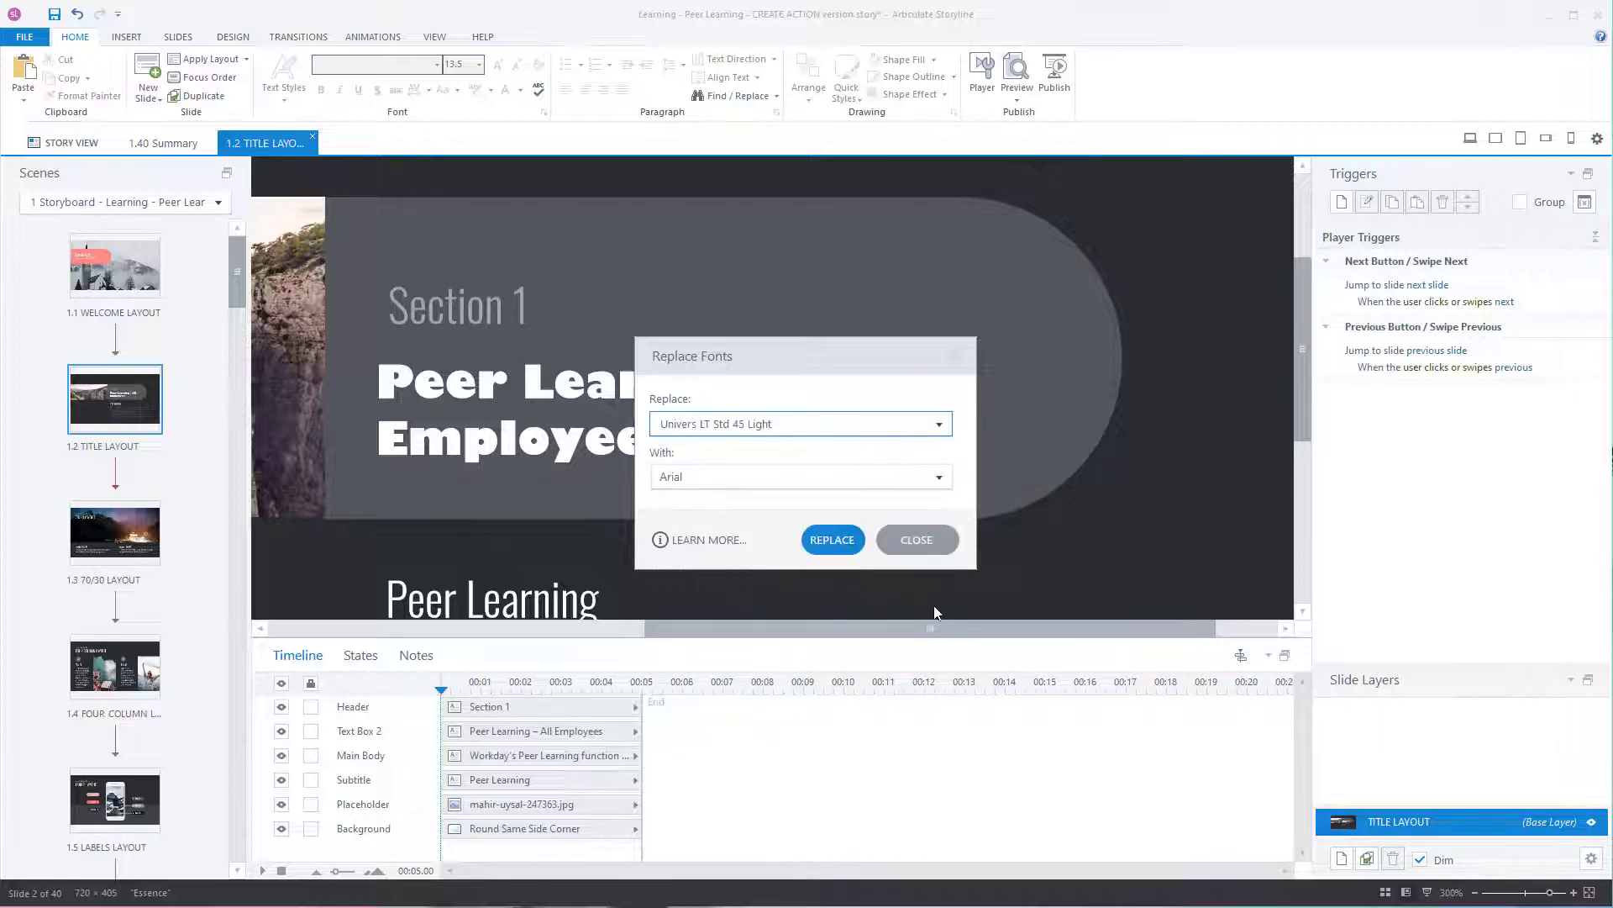
left_click(938, 477)
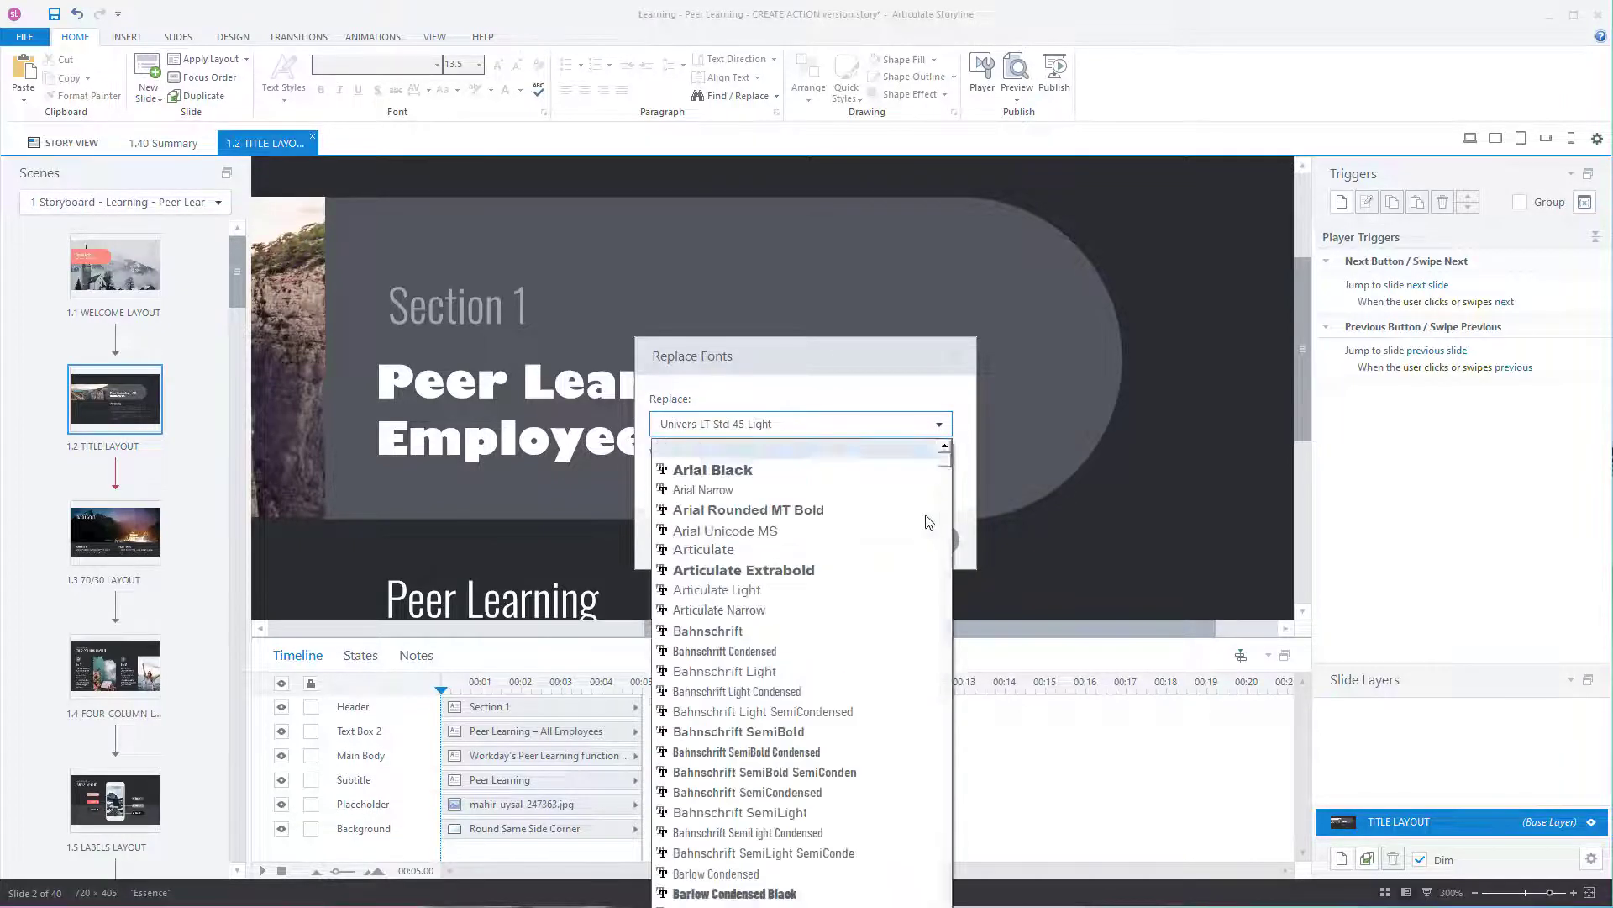
left_click_drag(944, 480, 926, 777)
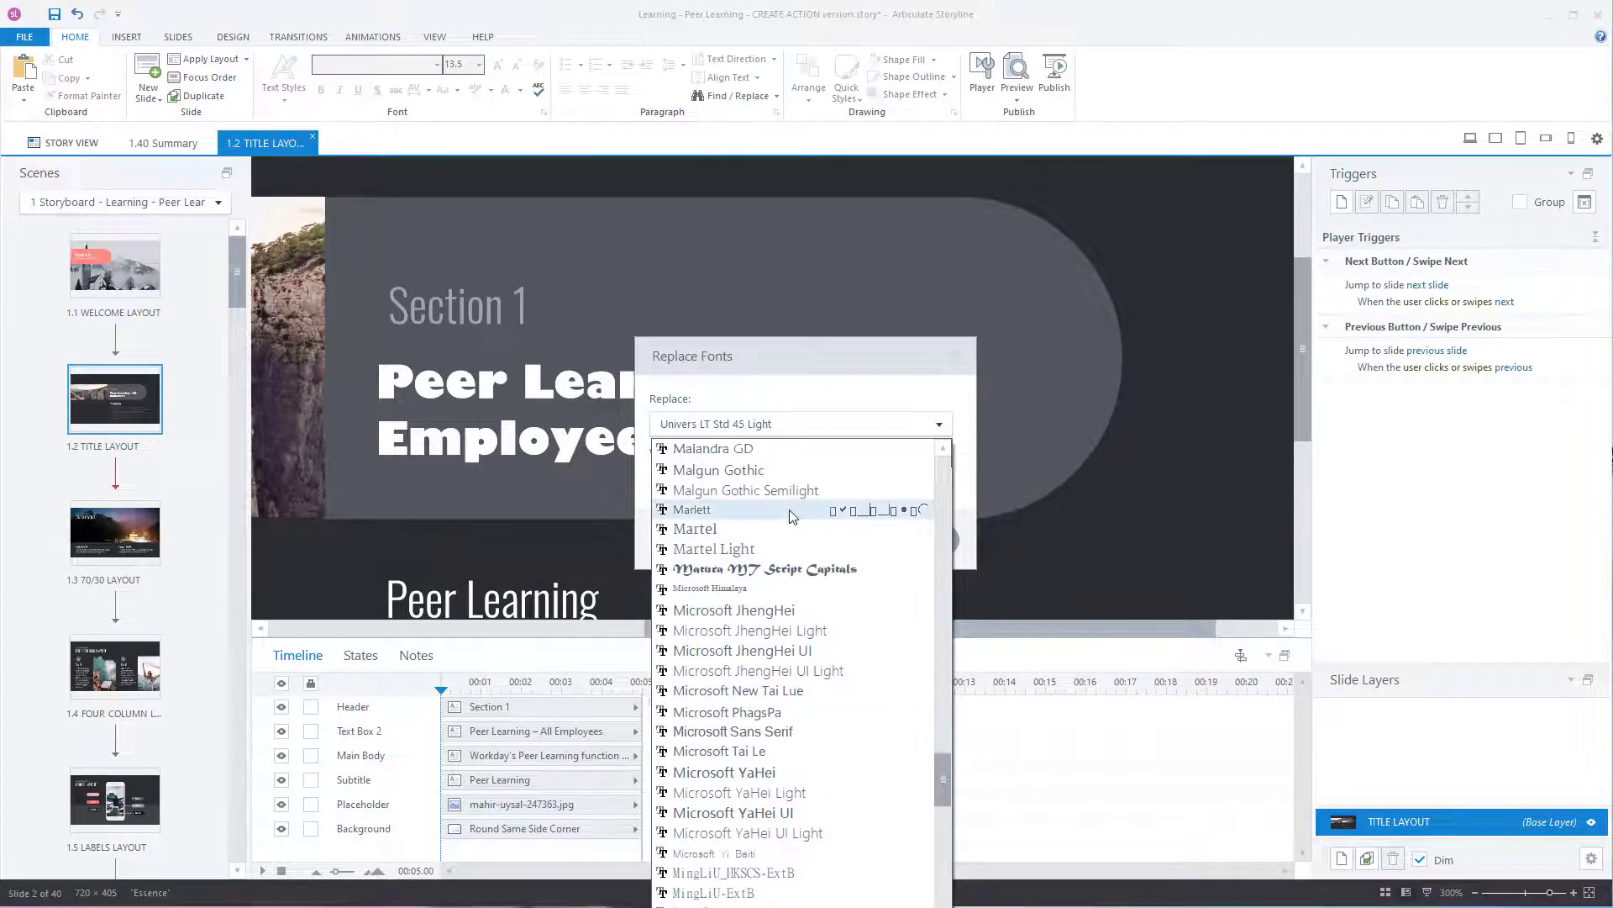
left_click(749, 571)
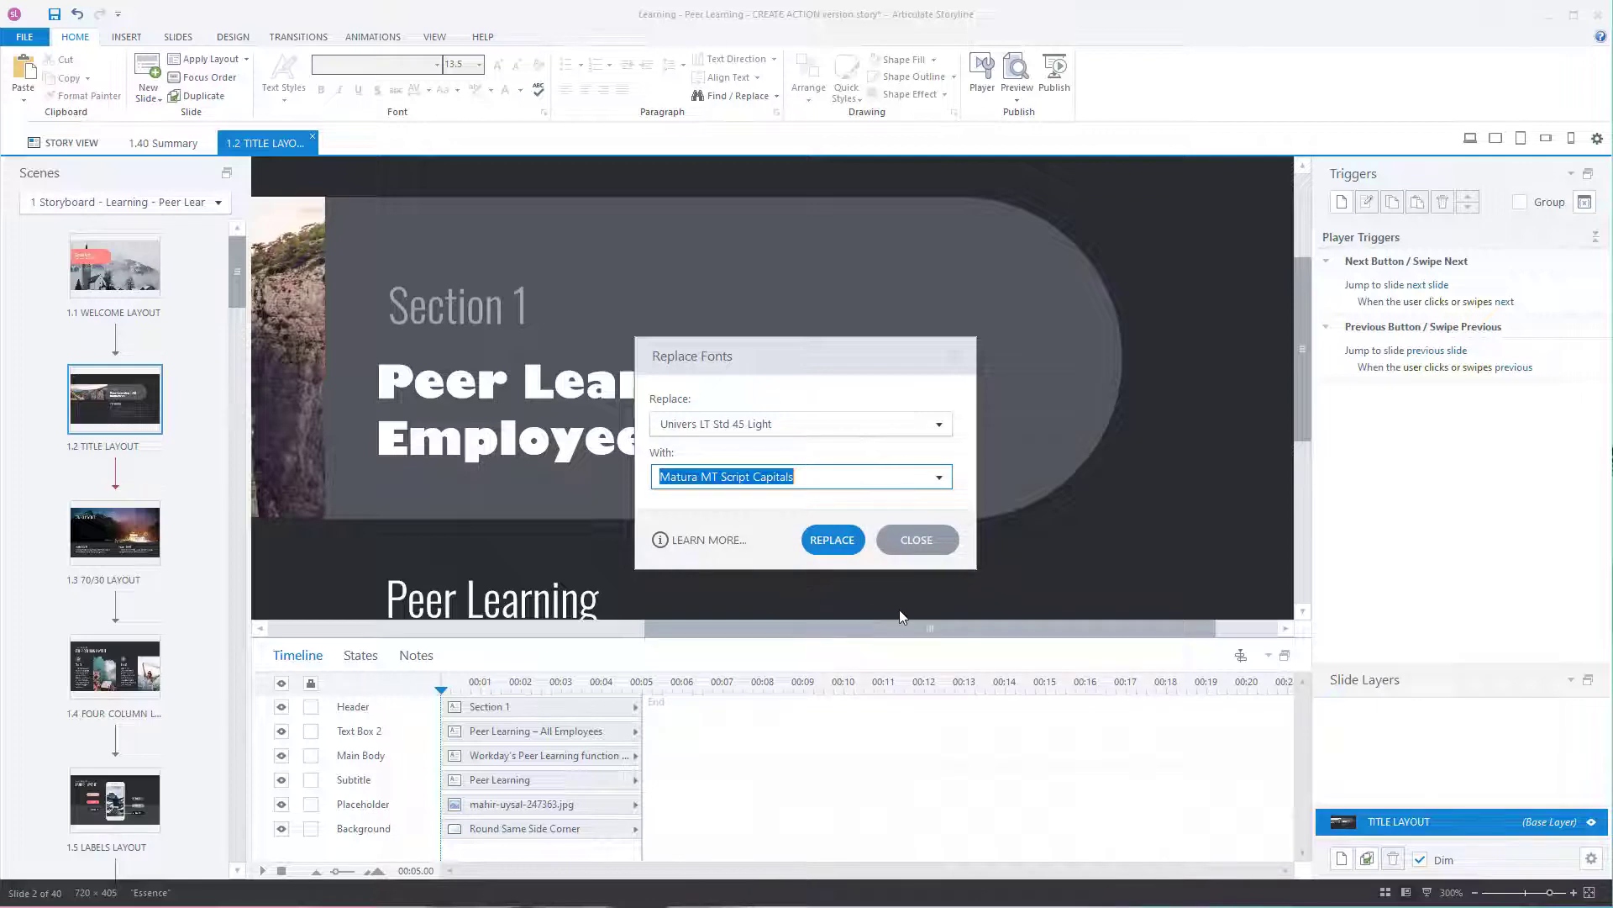
left_click(840, 541)
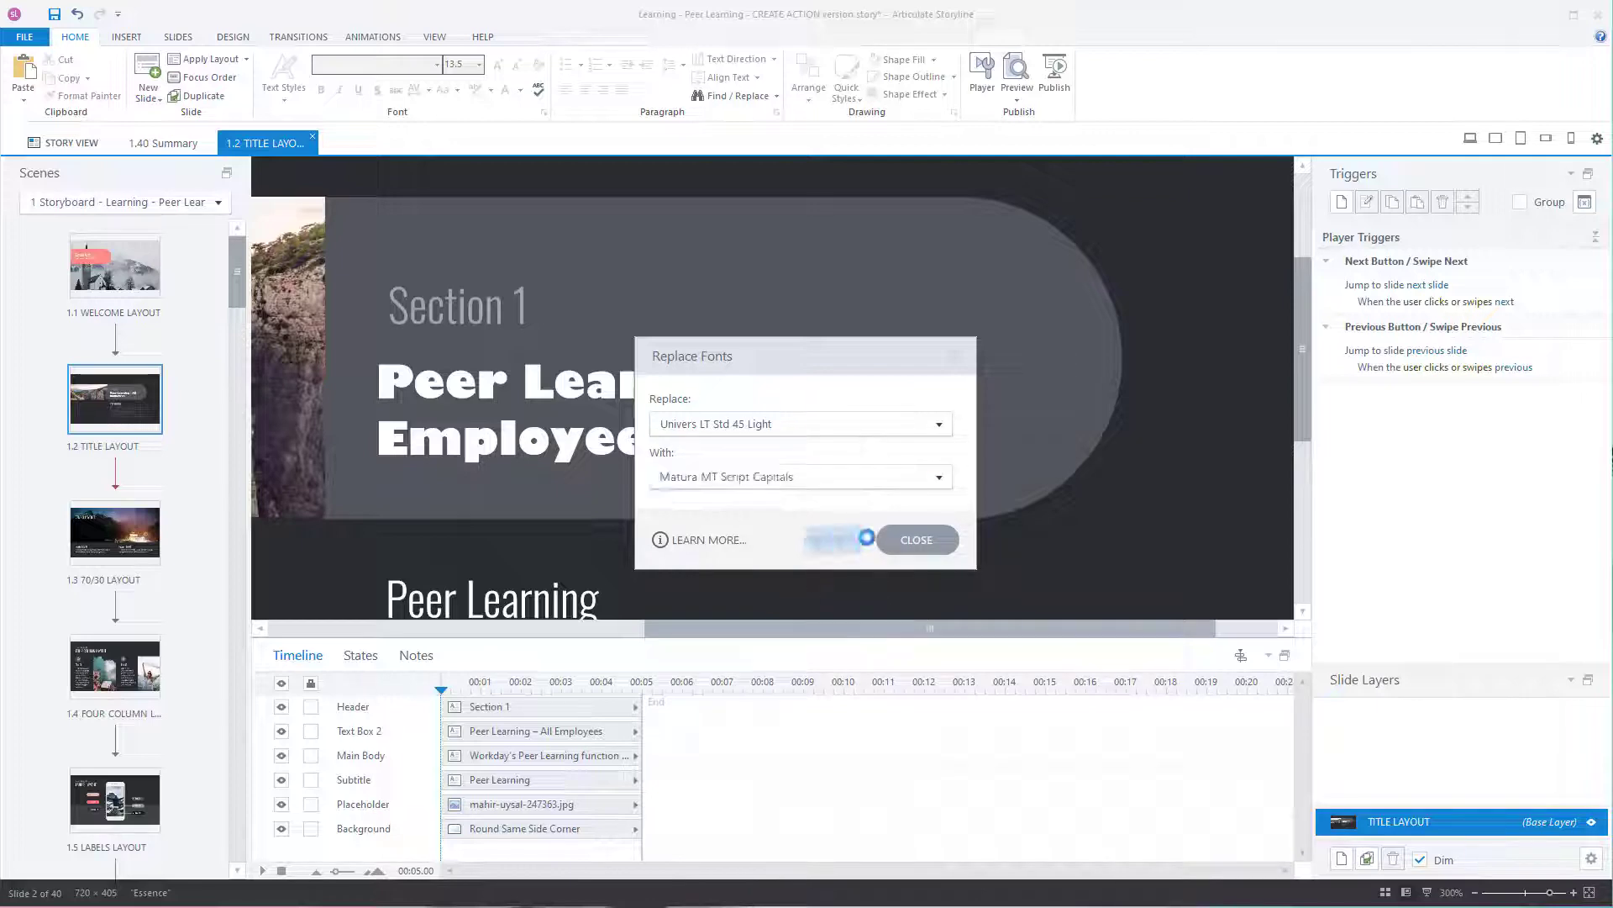
left_click(924, 547)
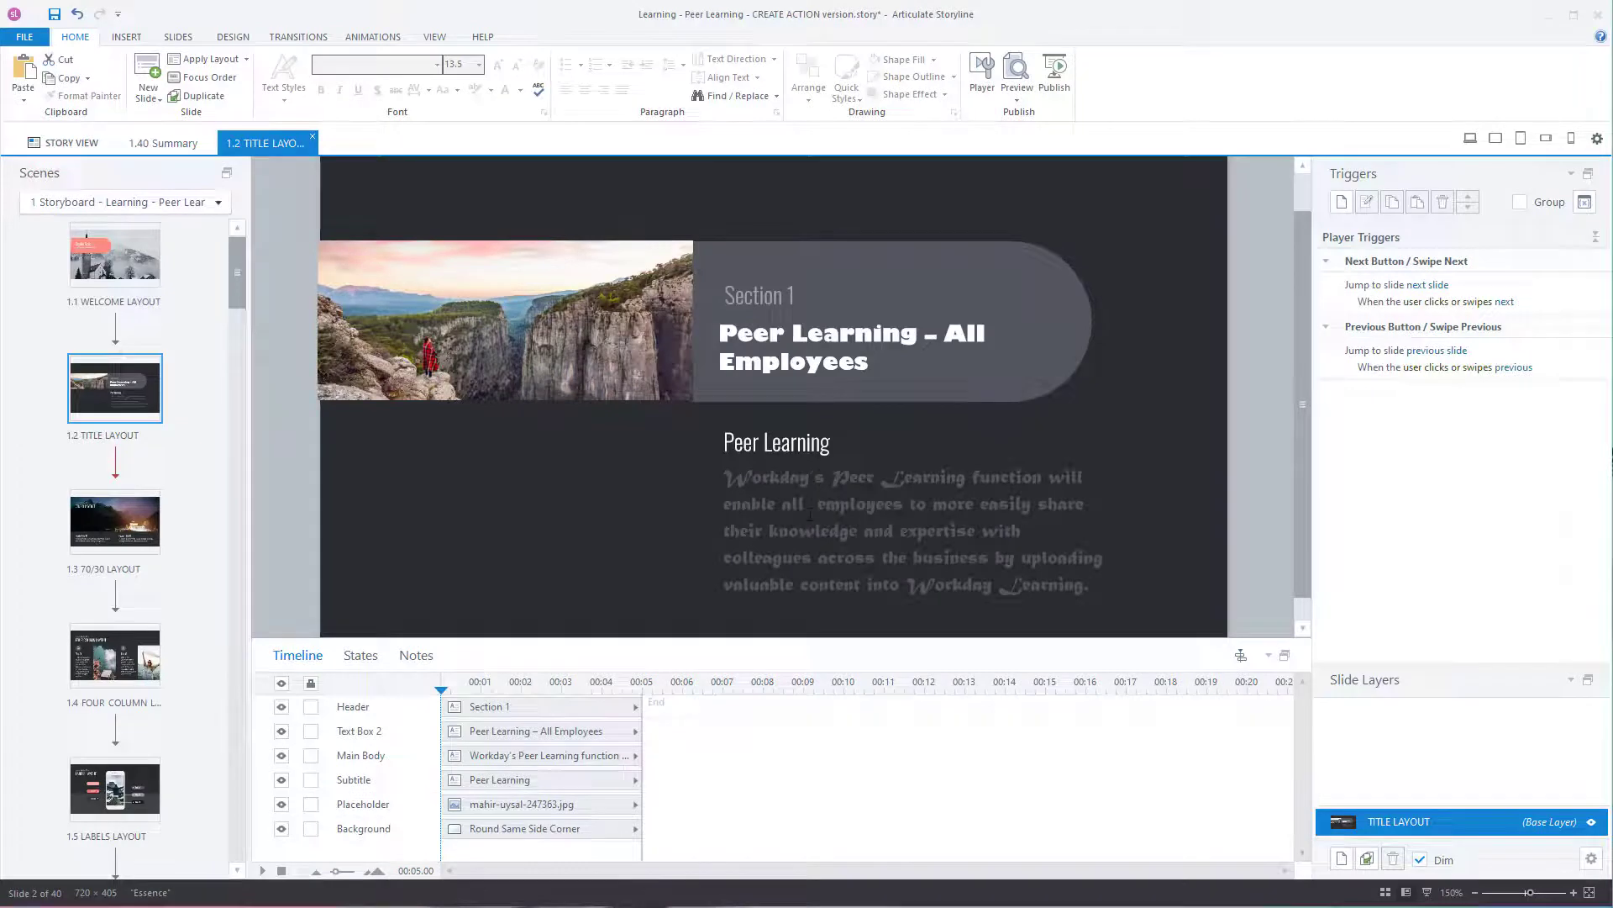
Step: Select the body paragraph and replace Matura MT Script Capitals with Arial project-wide
left_click(810, 514)
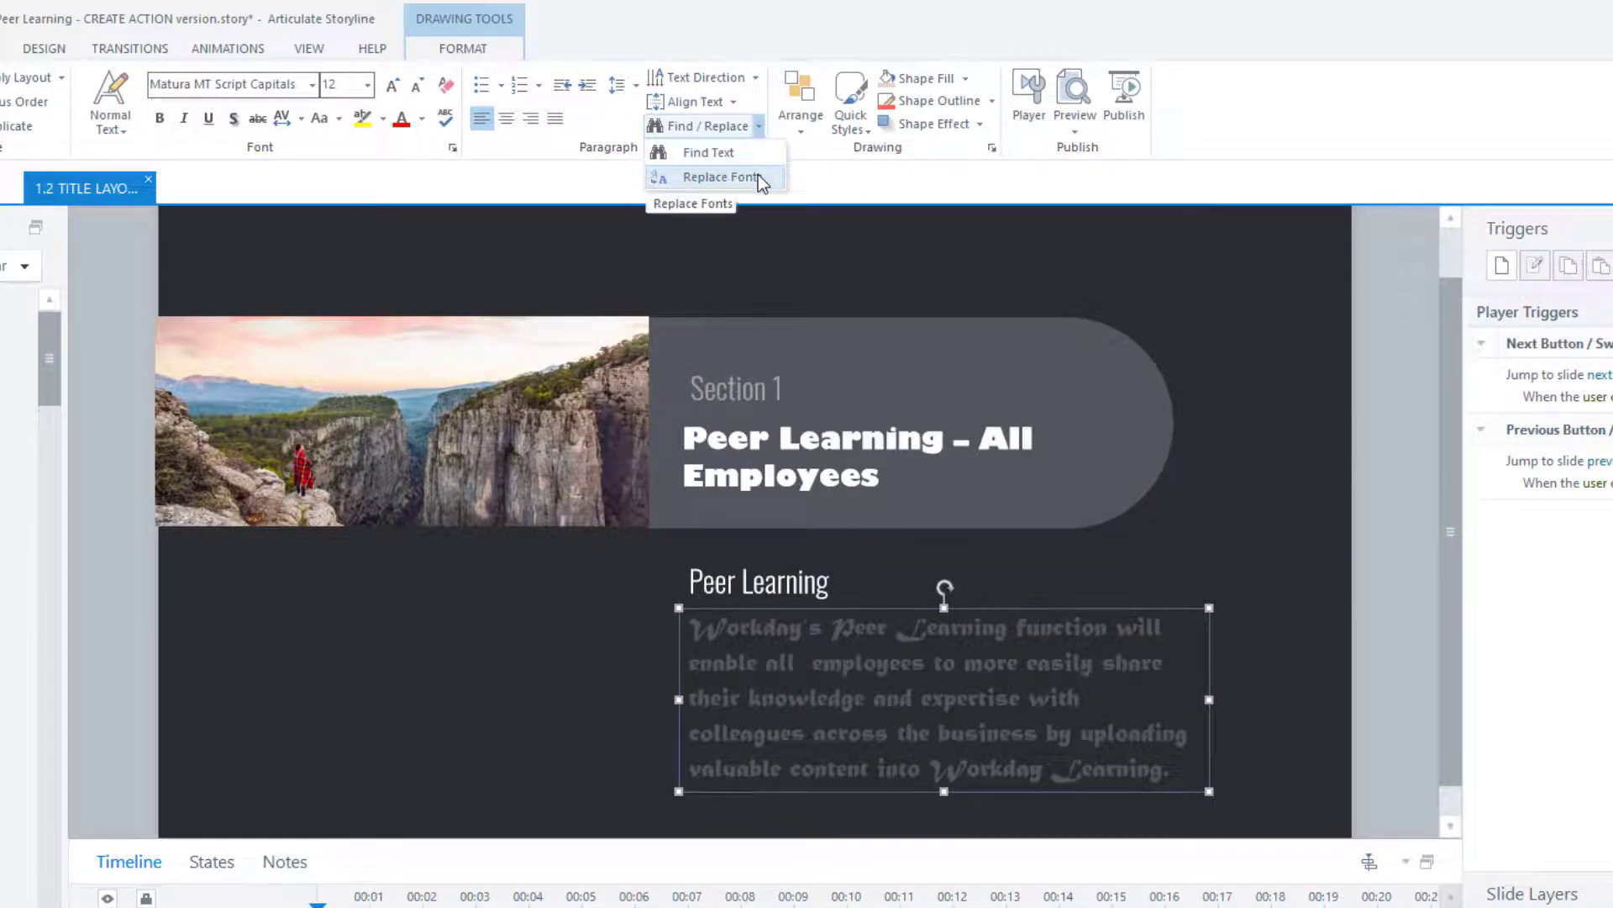
left_click(759, 178)
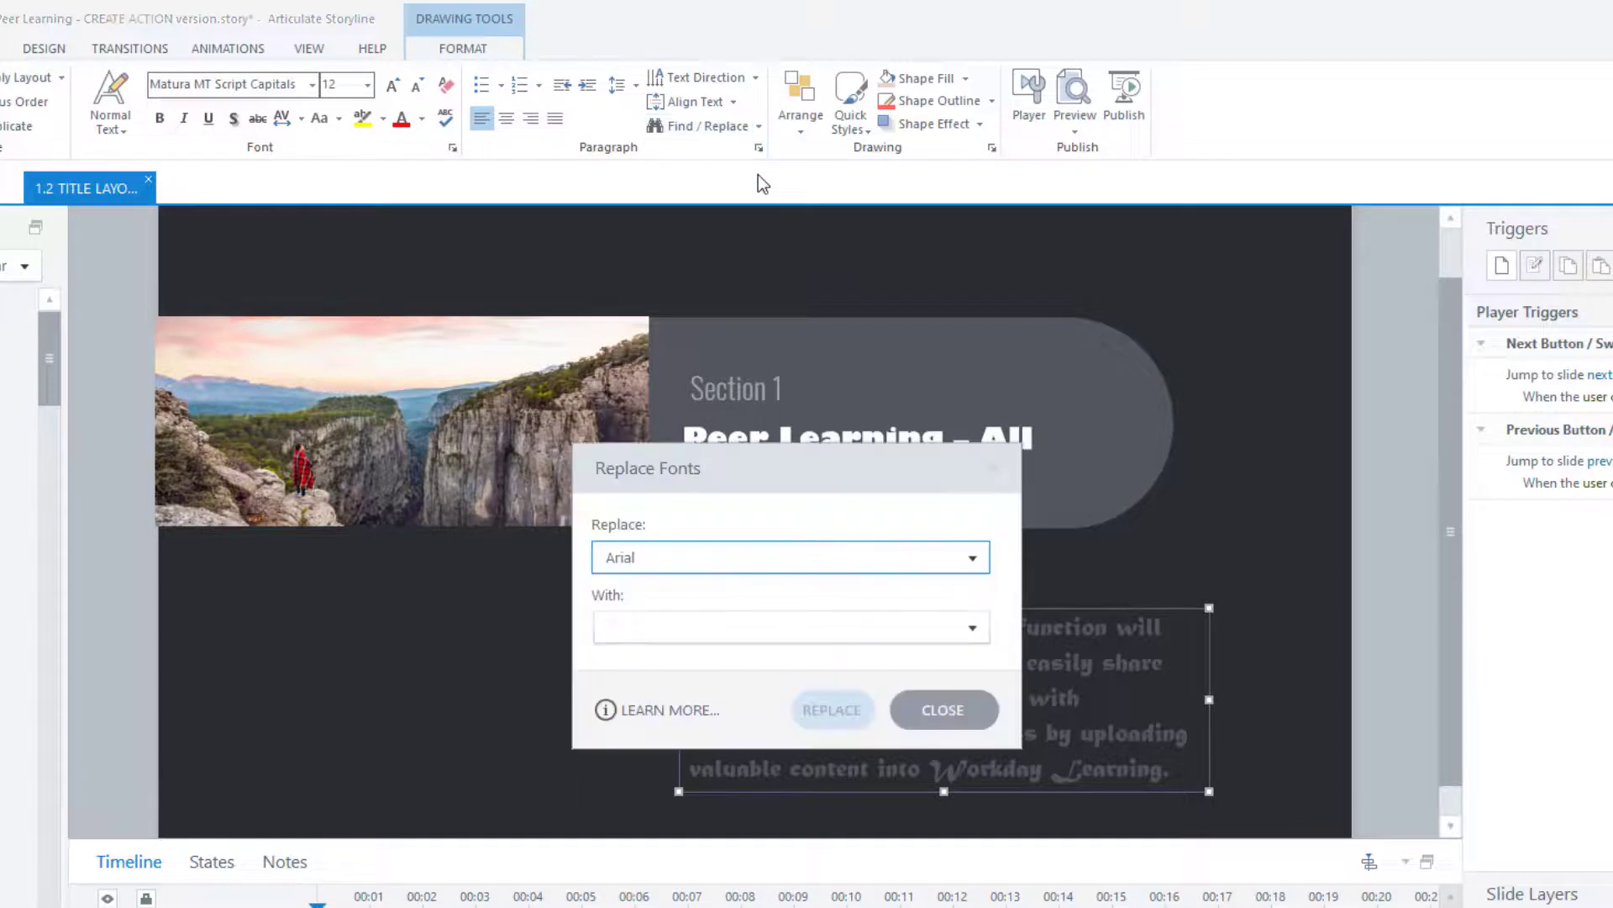
left_click(973, 559)
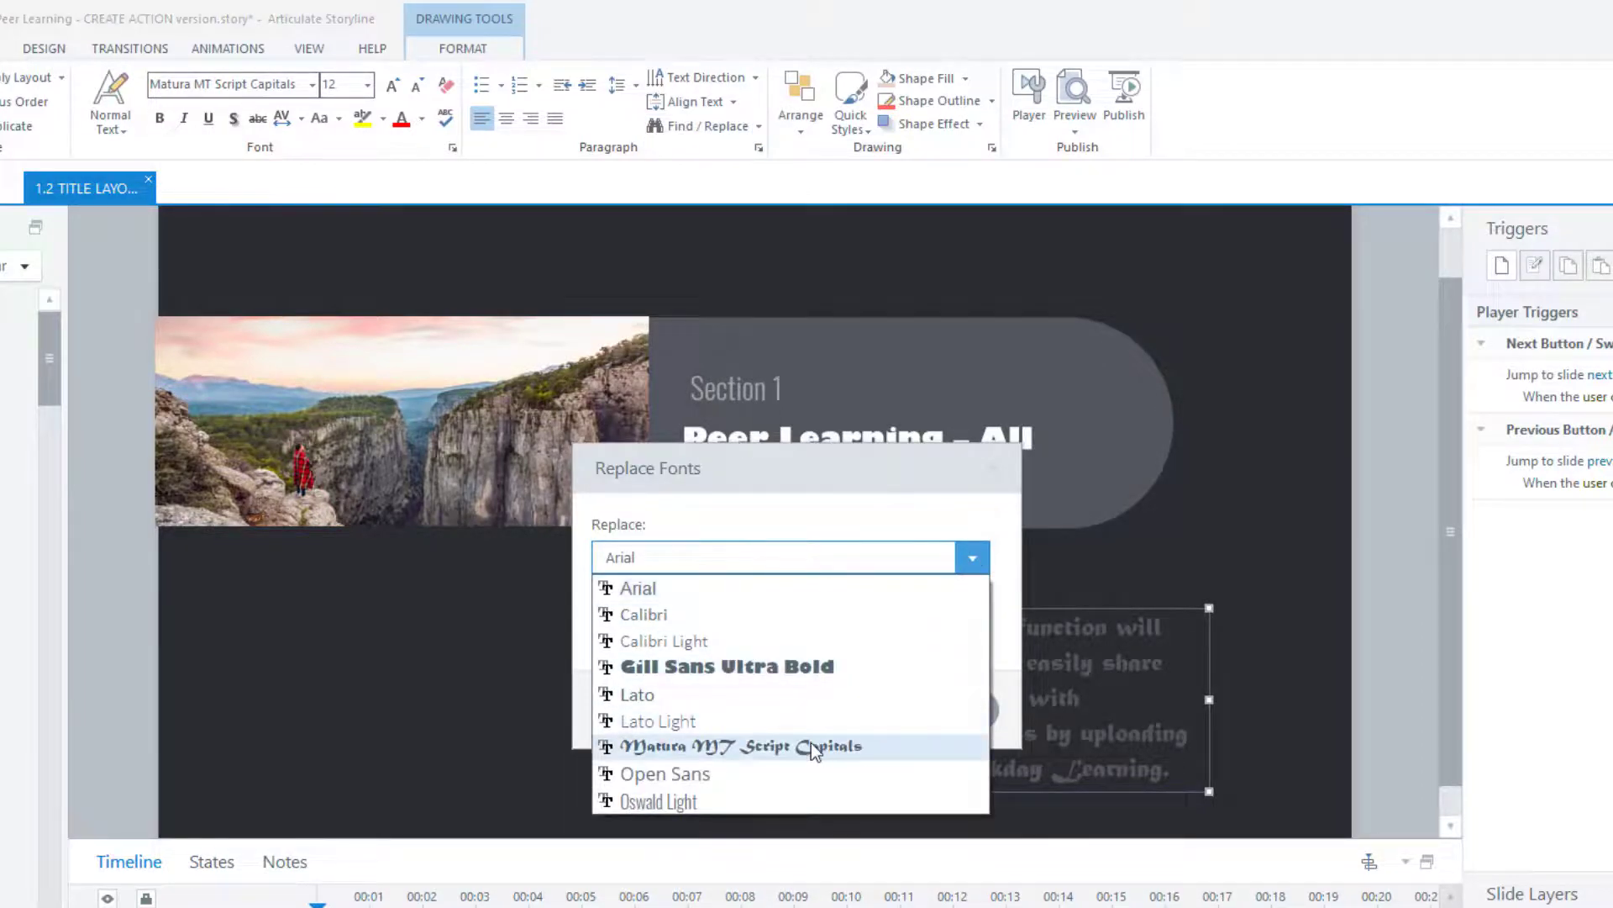
left_click(761, 748)
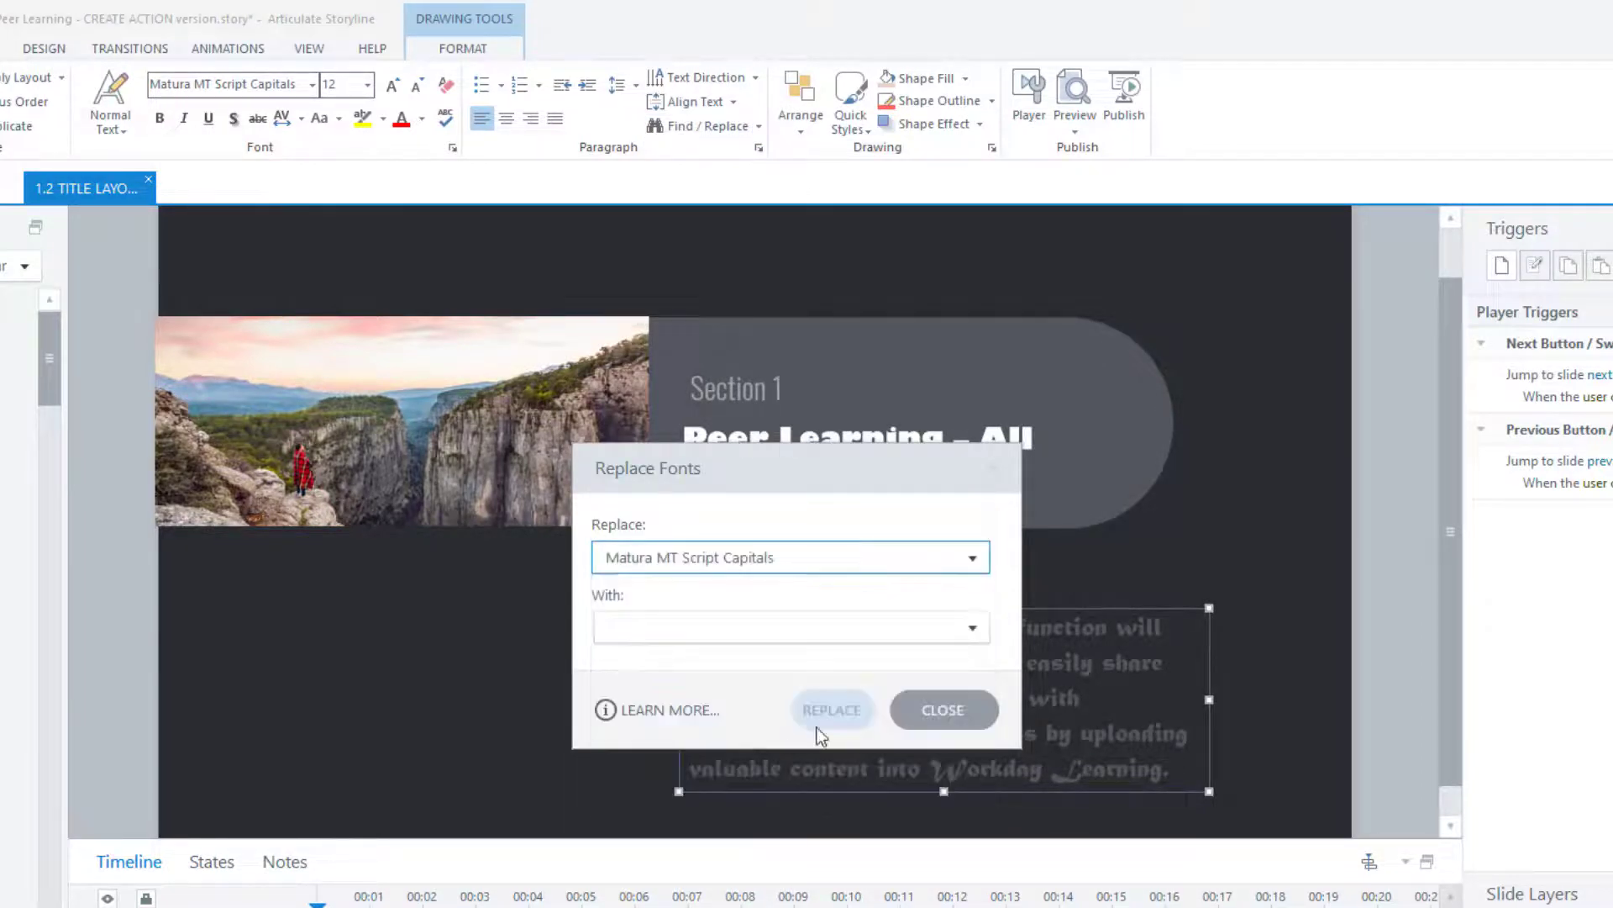
left_click_drag(730, 450, 420, 399)
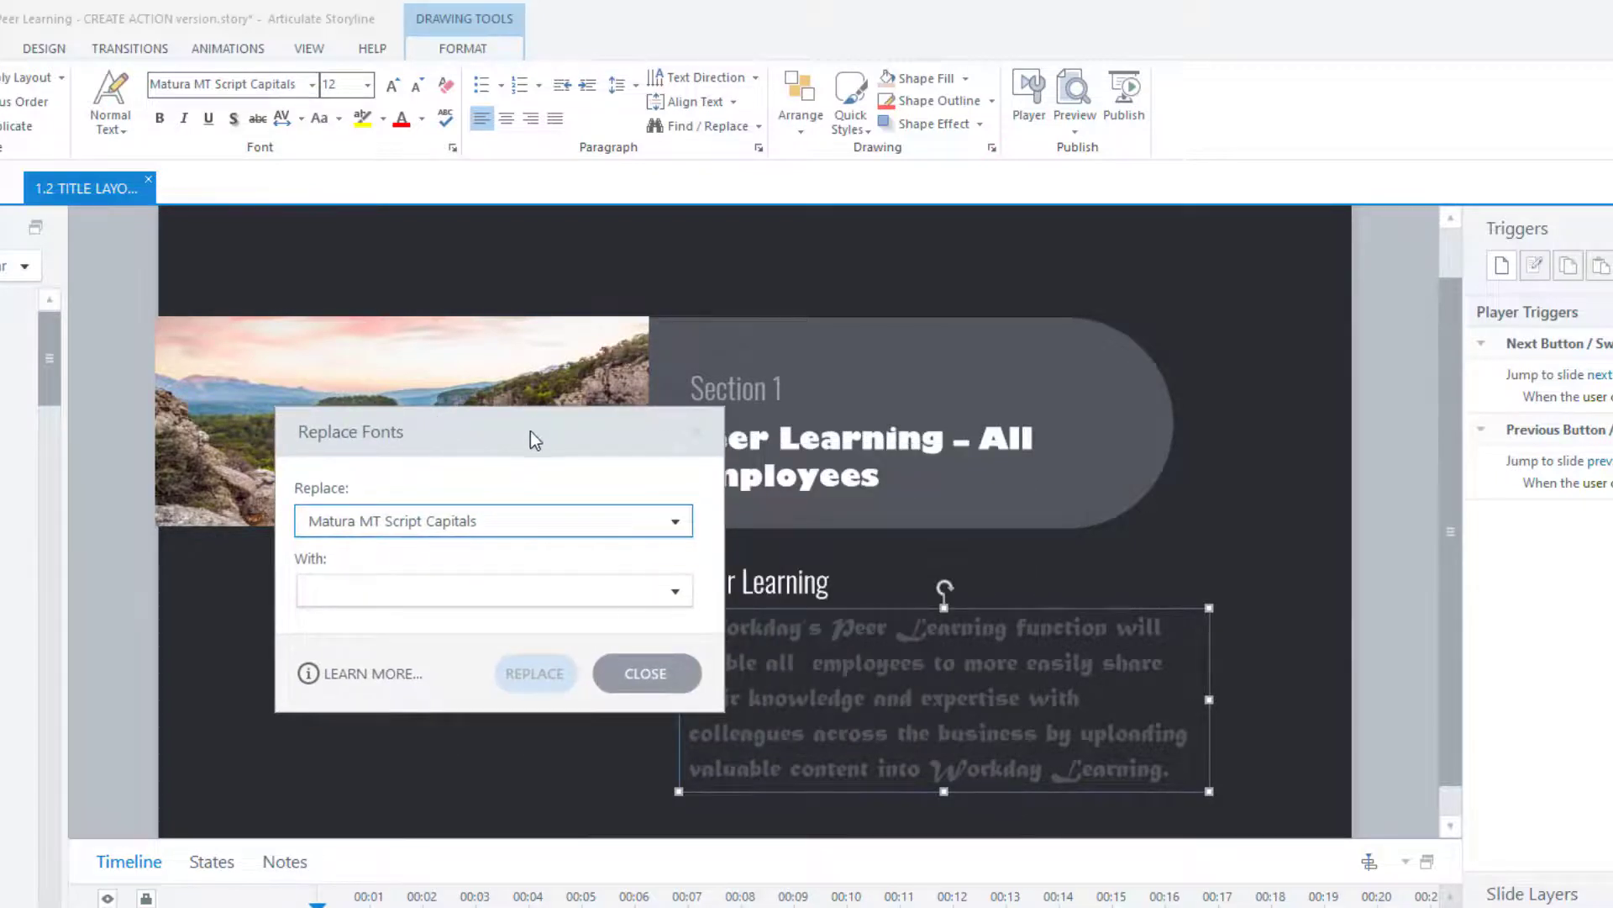
left_click_drag(531, 428, 363, 411)
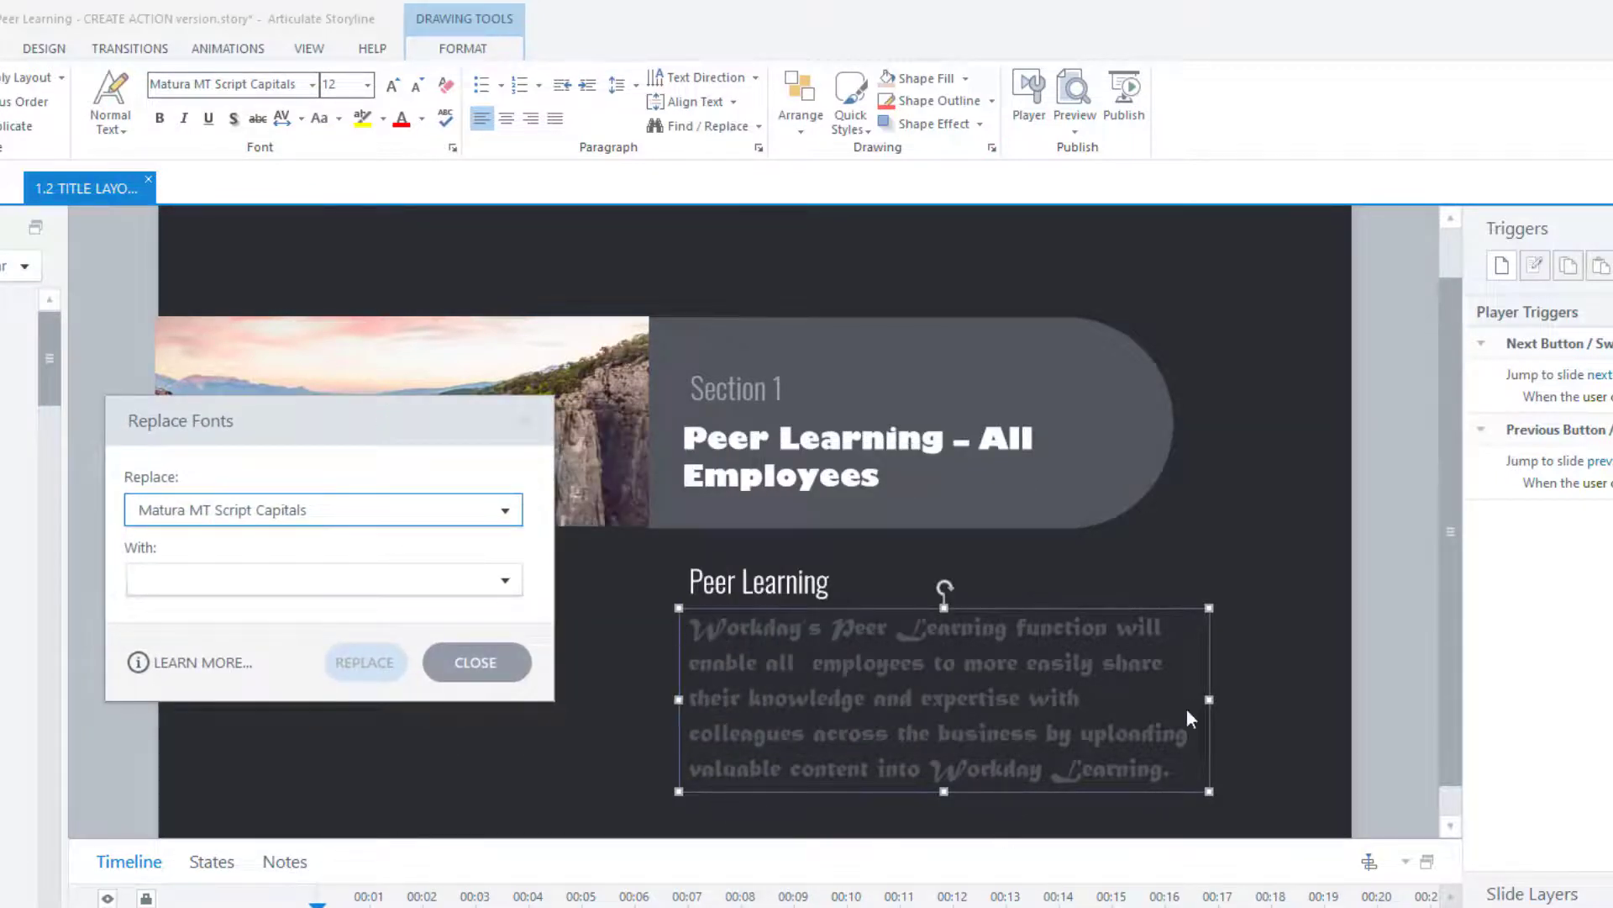
left_click(509, 577)
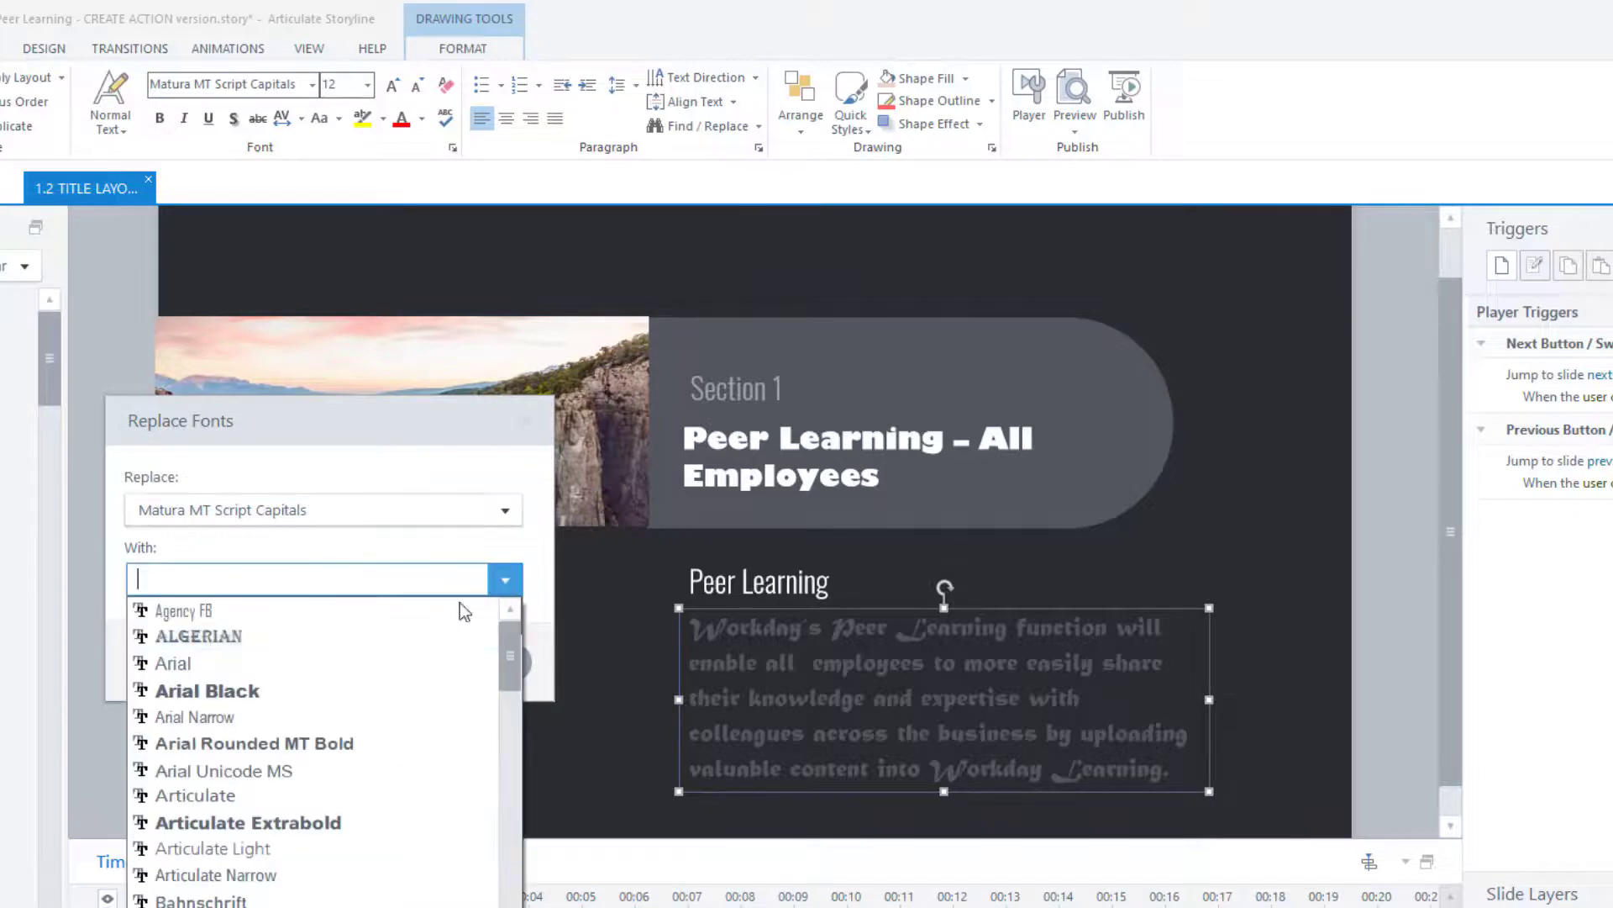
left_click(241, 670)
left_click(387, 663)
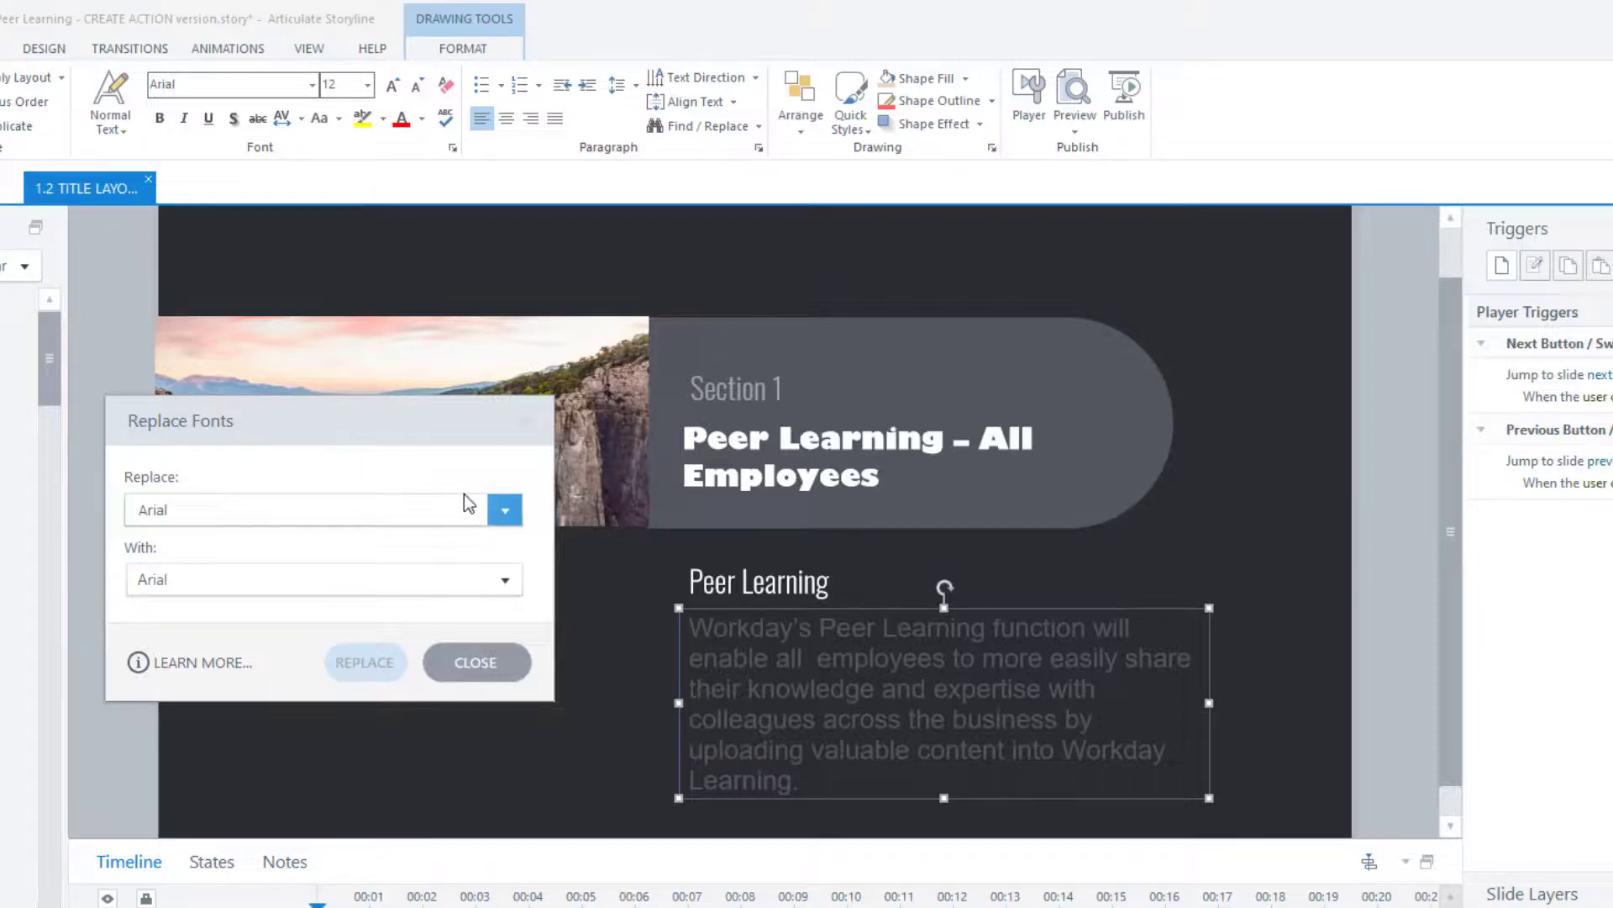
Step: Replace Arial with Calibri throughout the course in Replace Fonts
left_click(504, 510)
left_click(248, 542)
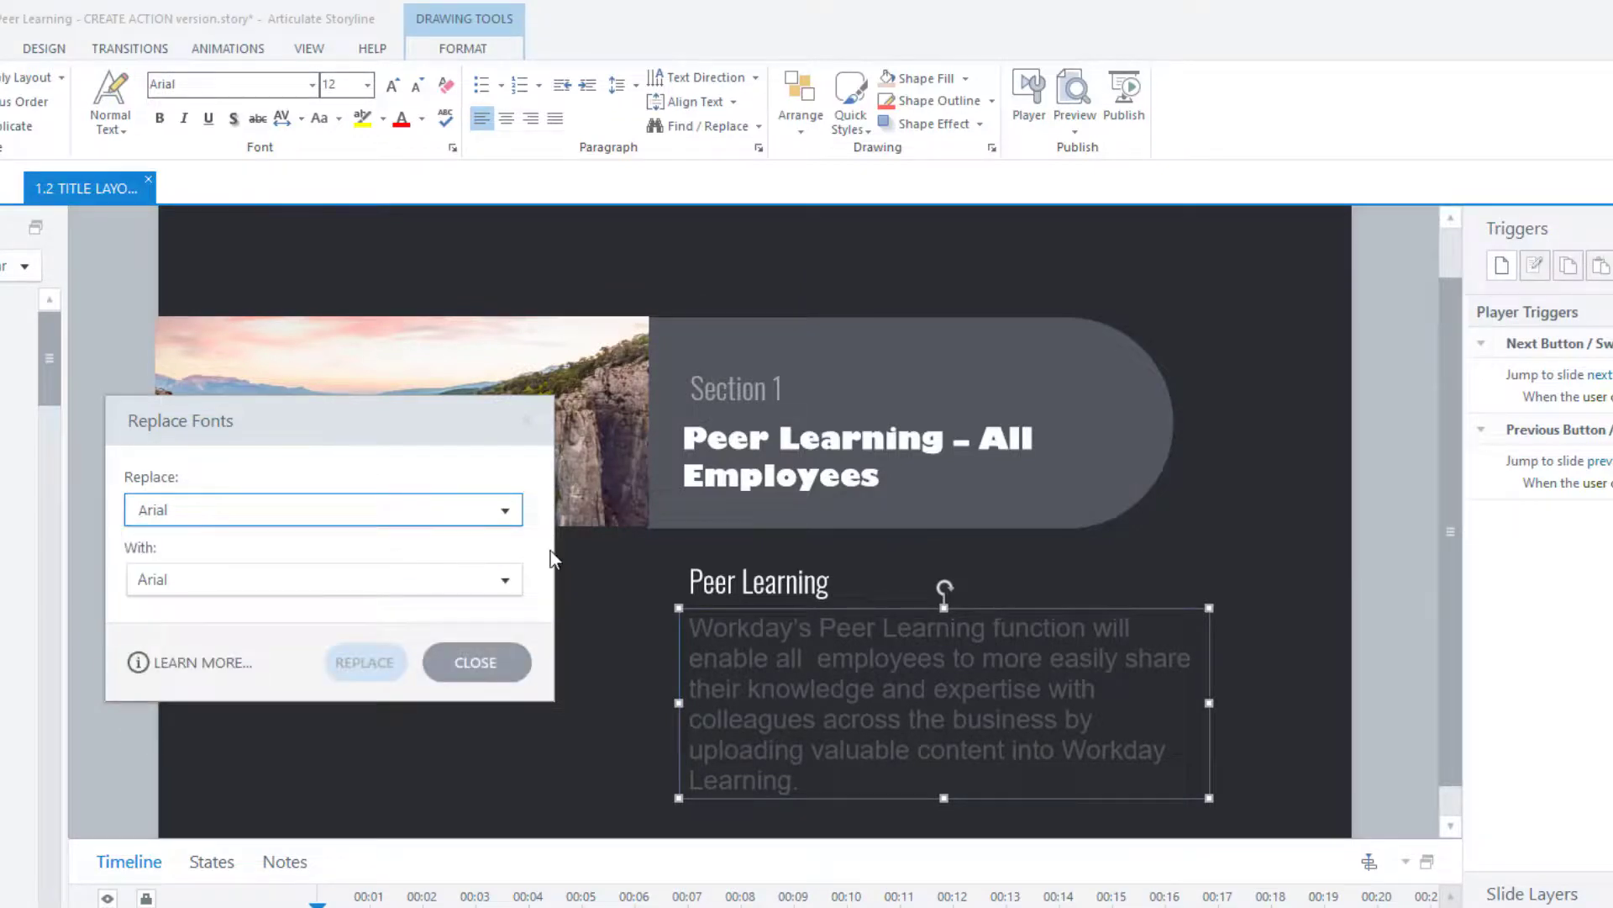
left_click(499, 580)
scroll(311, 836, "down", 7)
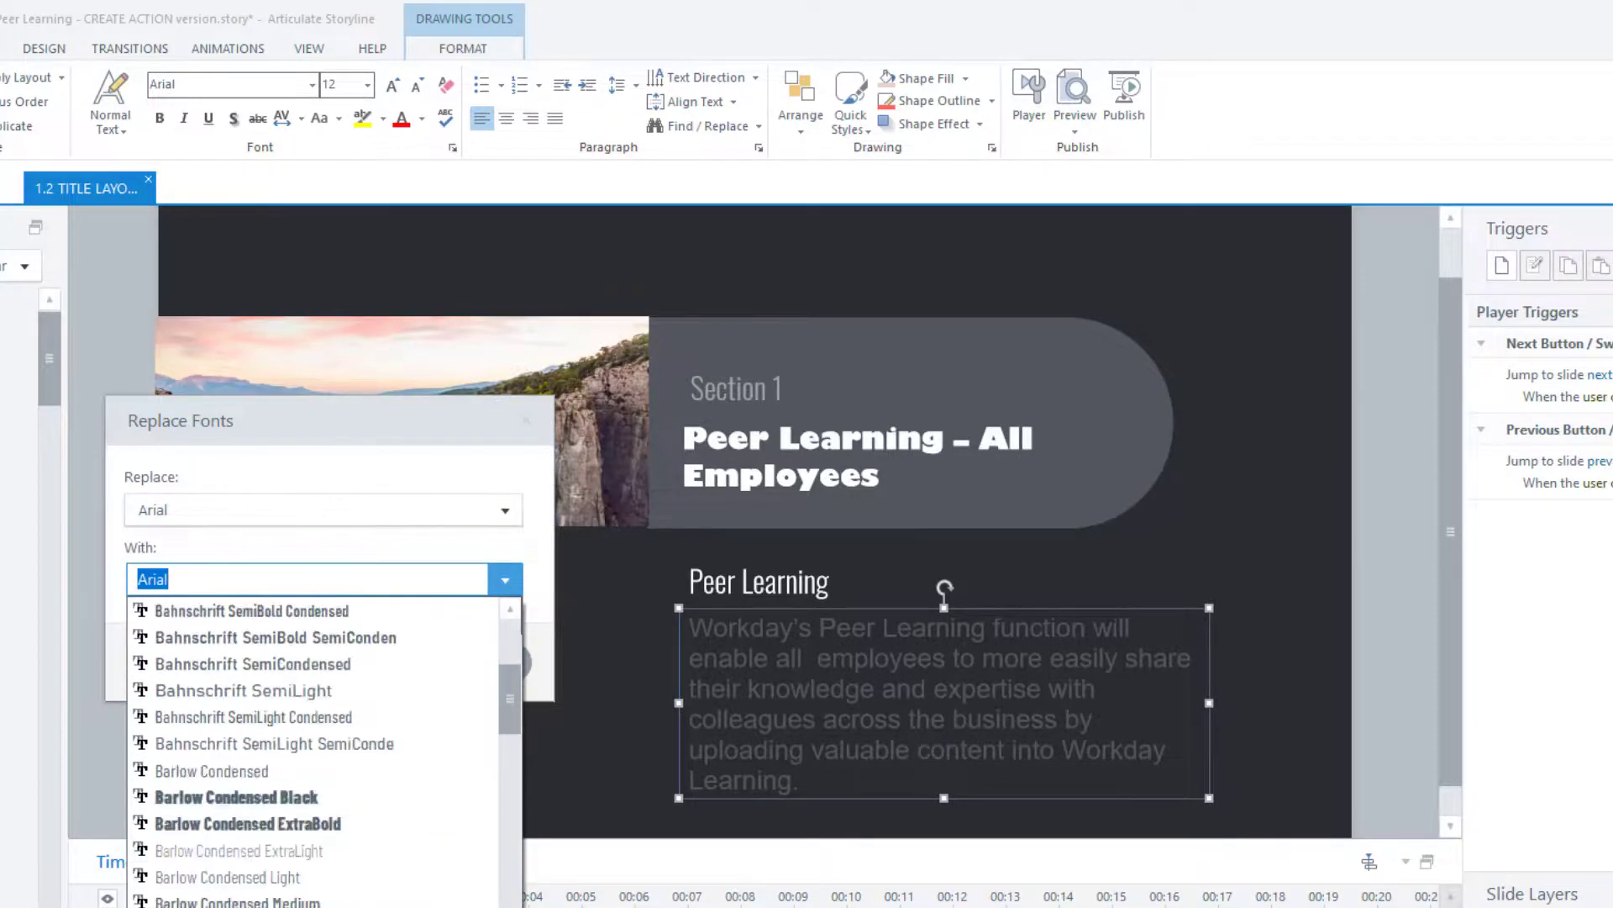
scroll(311, 752, "down", 3)
left_click(341, 822)
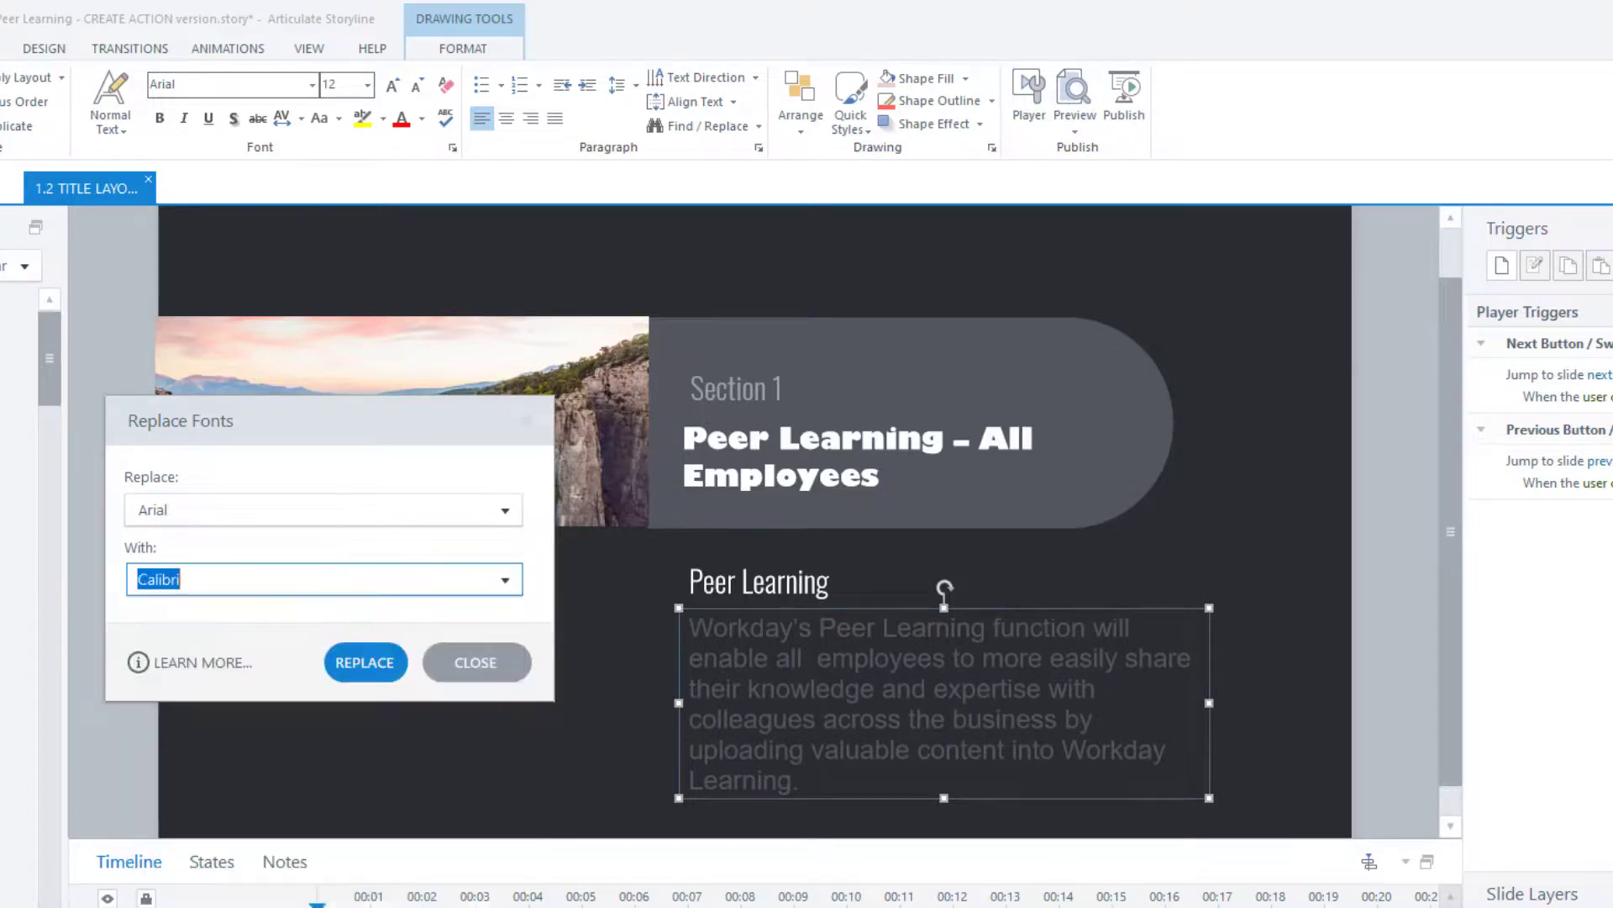
left_click(368, 666)
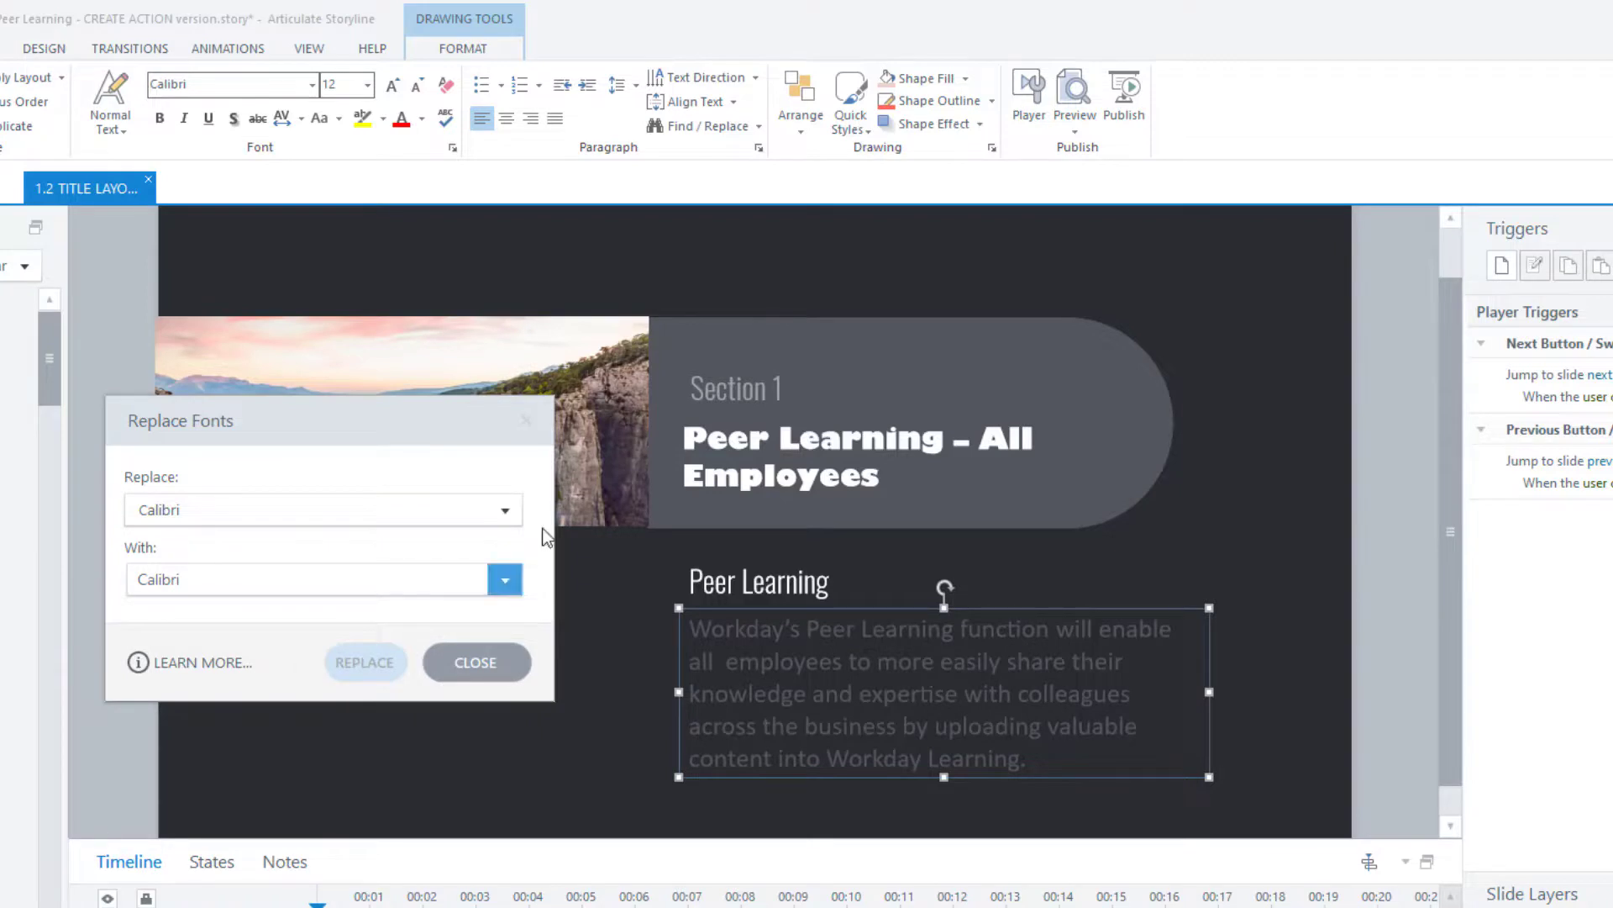
Step: Close Replace Fonts and deselect the body text to view slide 1.2 in Calibri
left_click(476, 662)
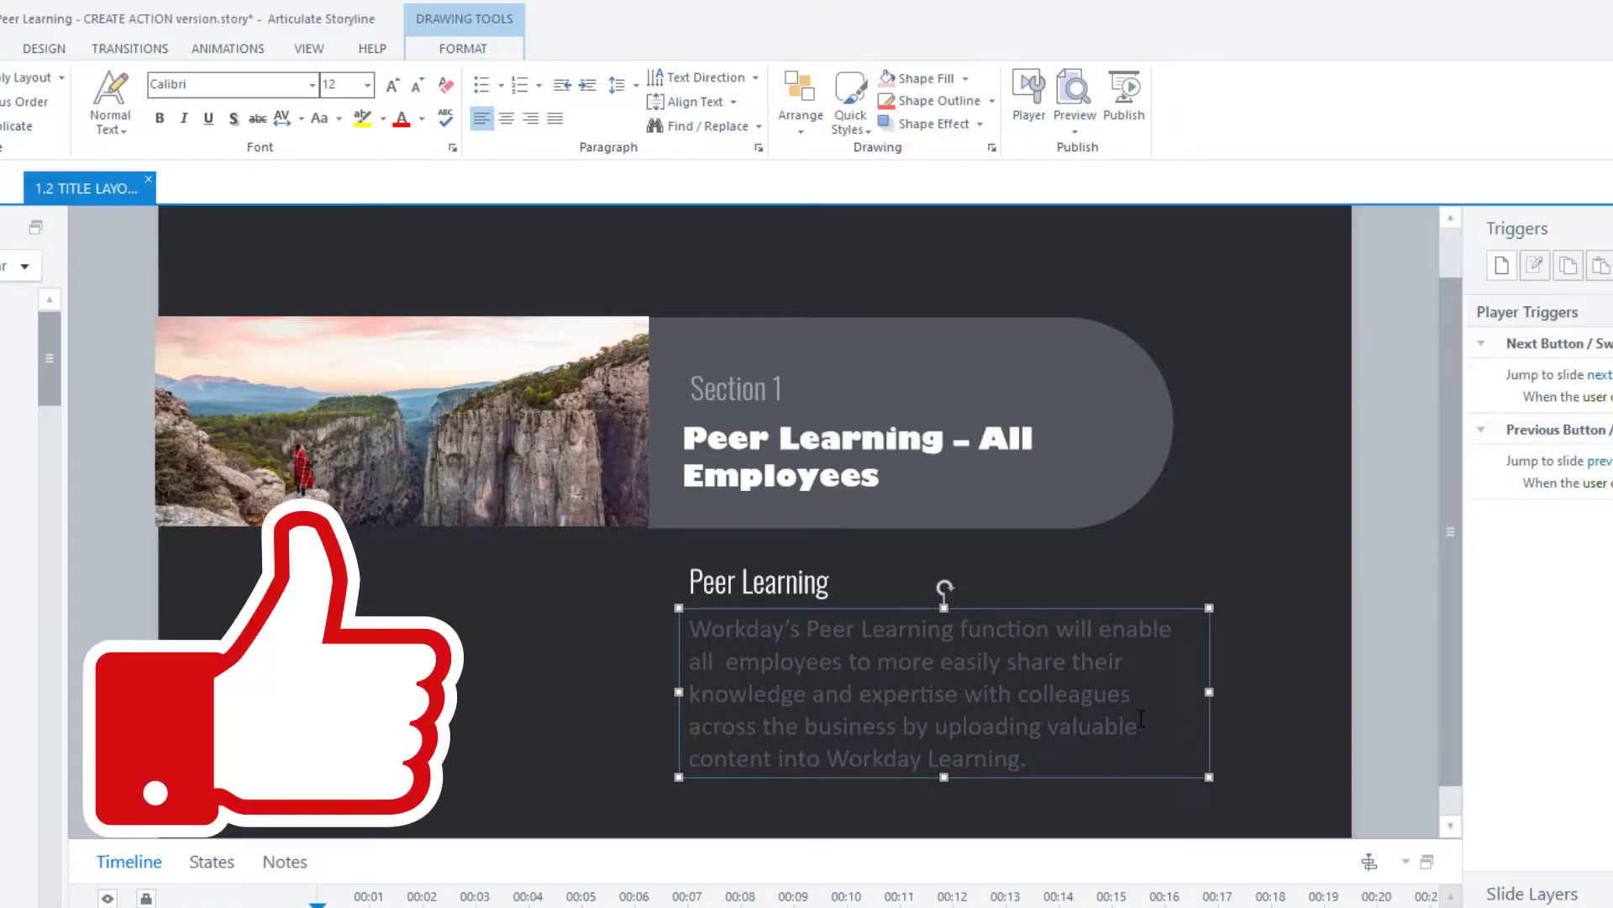
key("Escape")
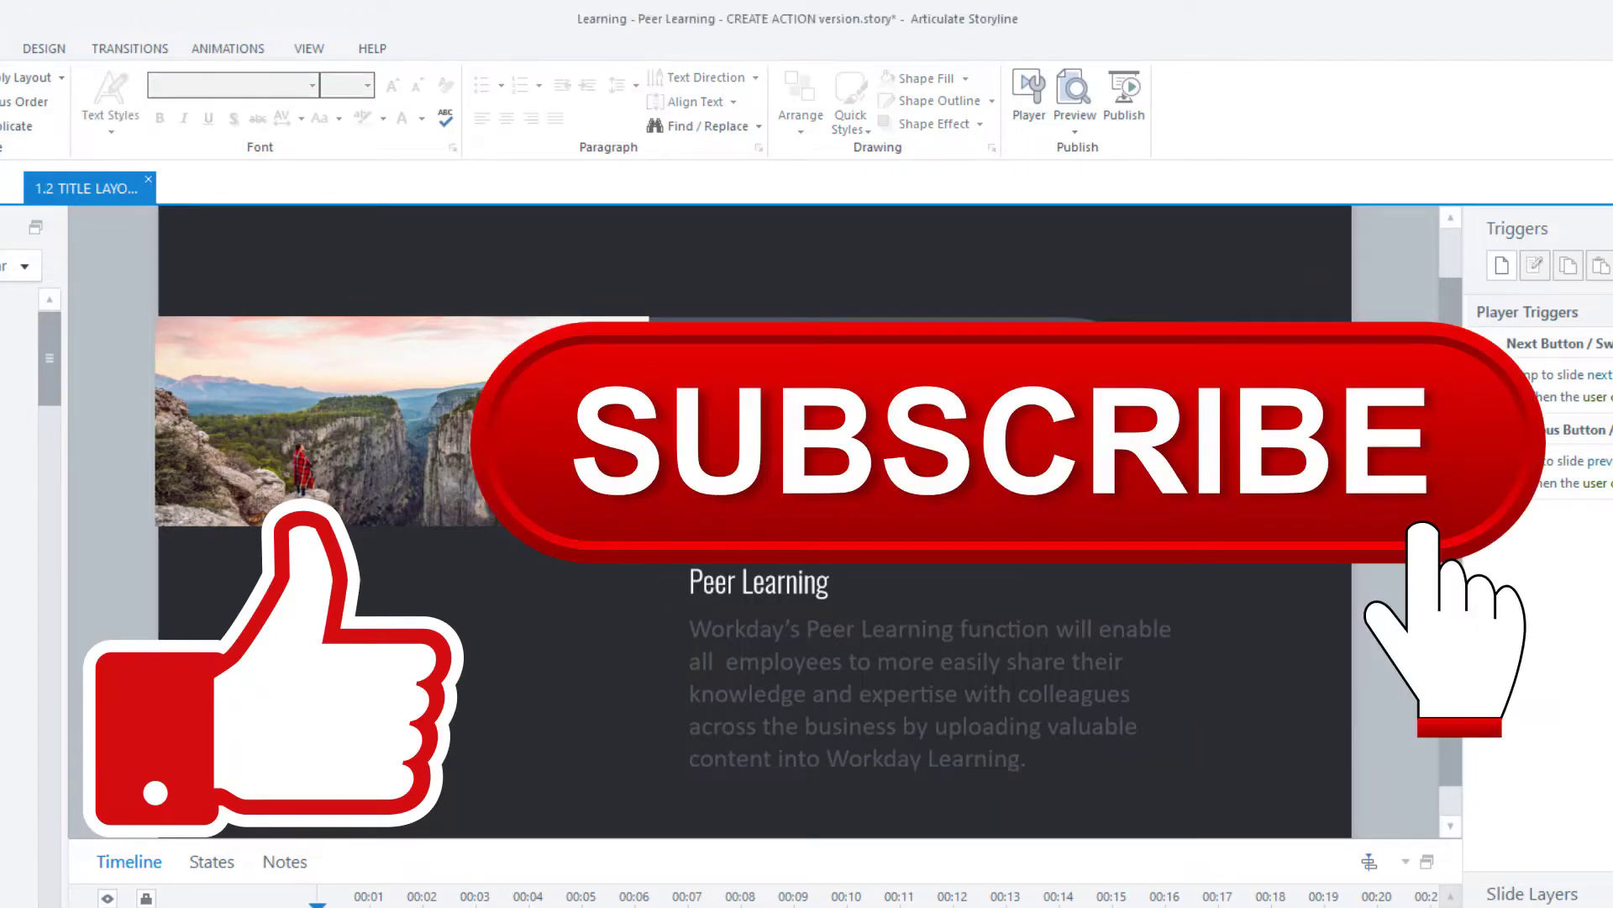